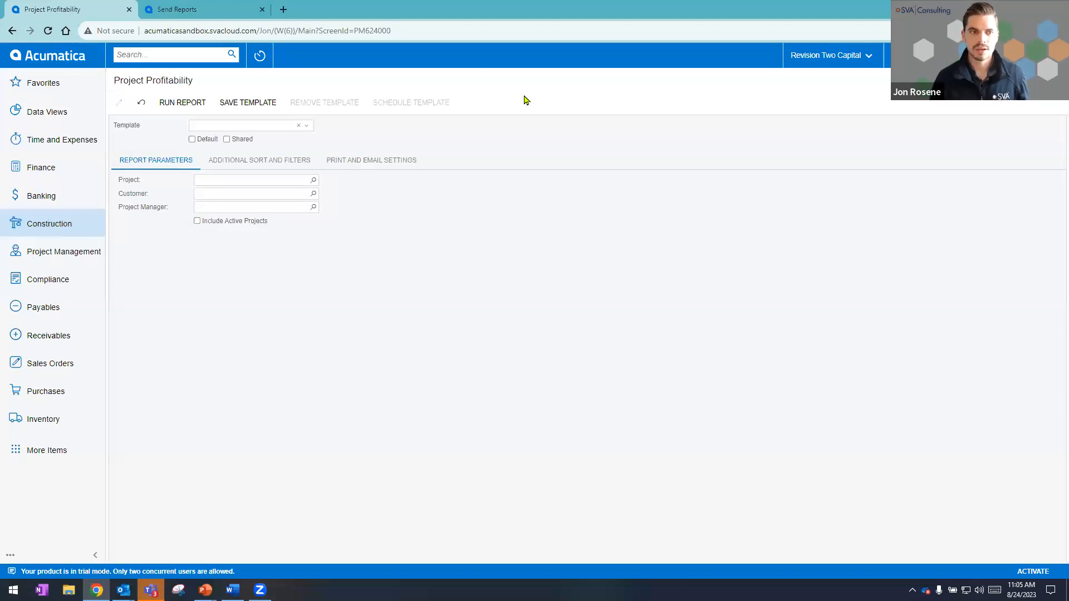
Run the Project Profitability report without filters, and check the available project managers back in its parameters.
left_click(182, 103)
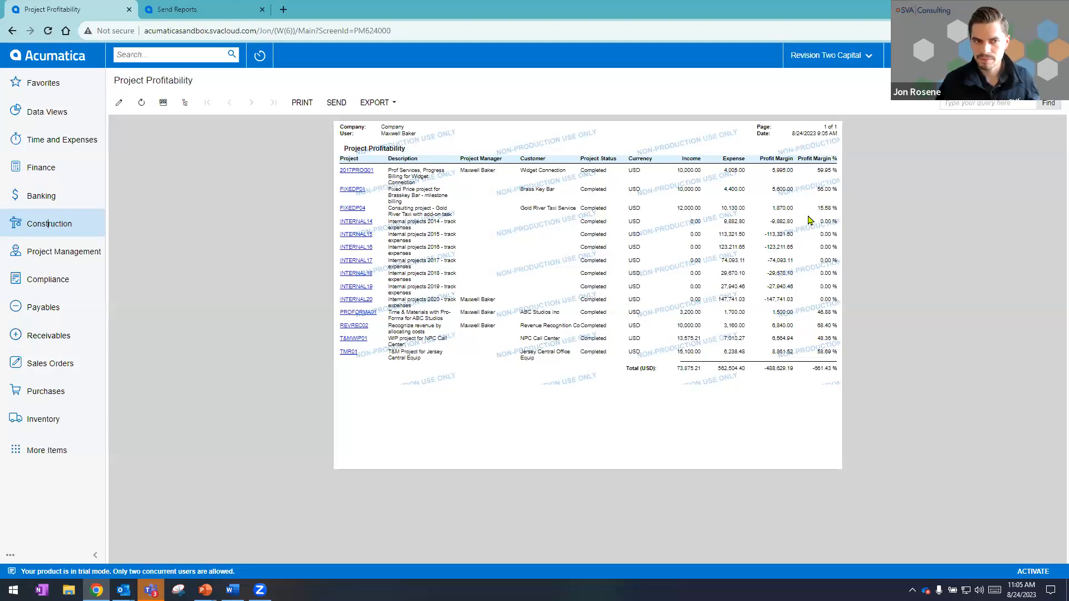
left_click(119, 102)
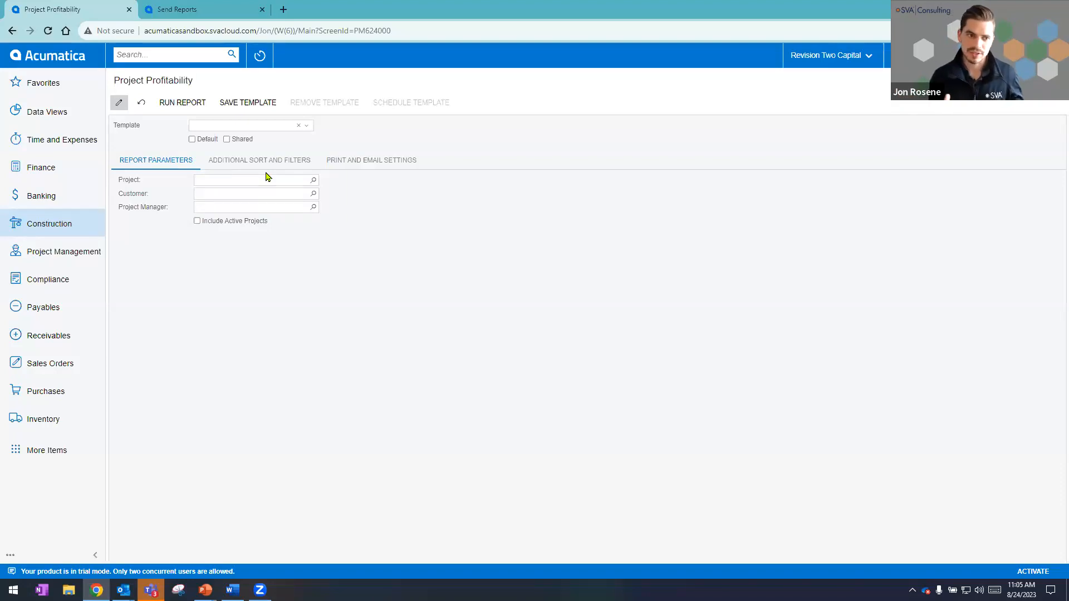
left_click(313, 207)
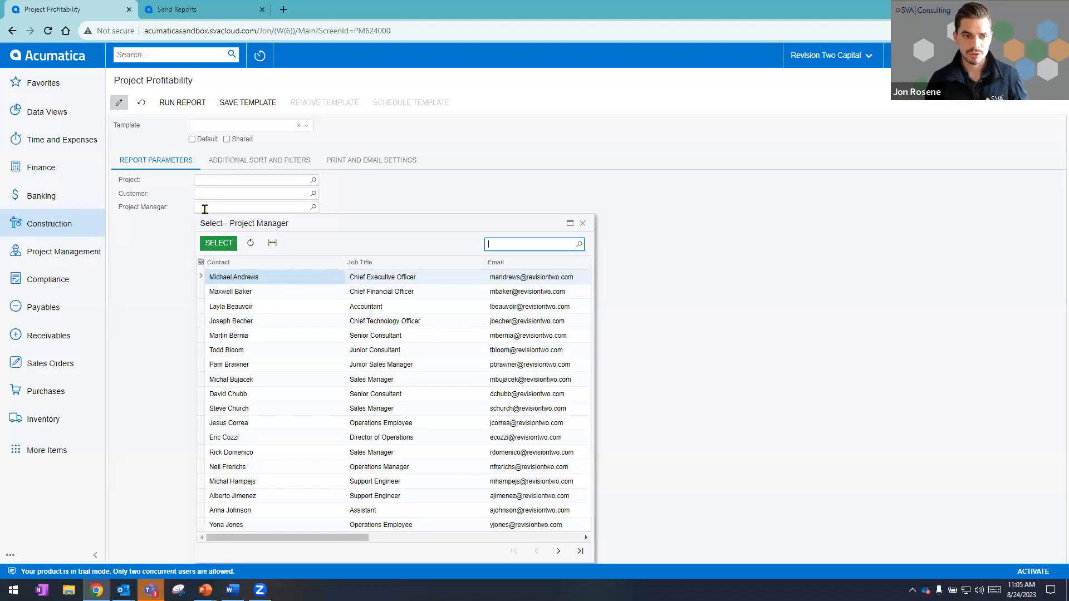
left_click(222, 182)
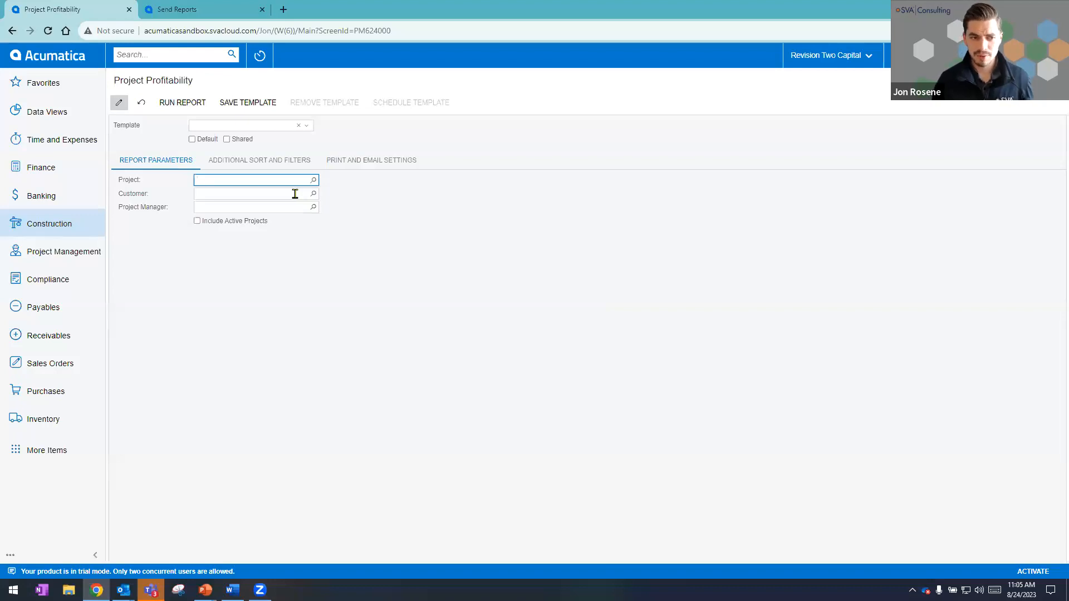
In the report's email settings, enter the subject "Project Profitability" and the recipient's e-mail address.
left_click(353, 163)
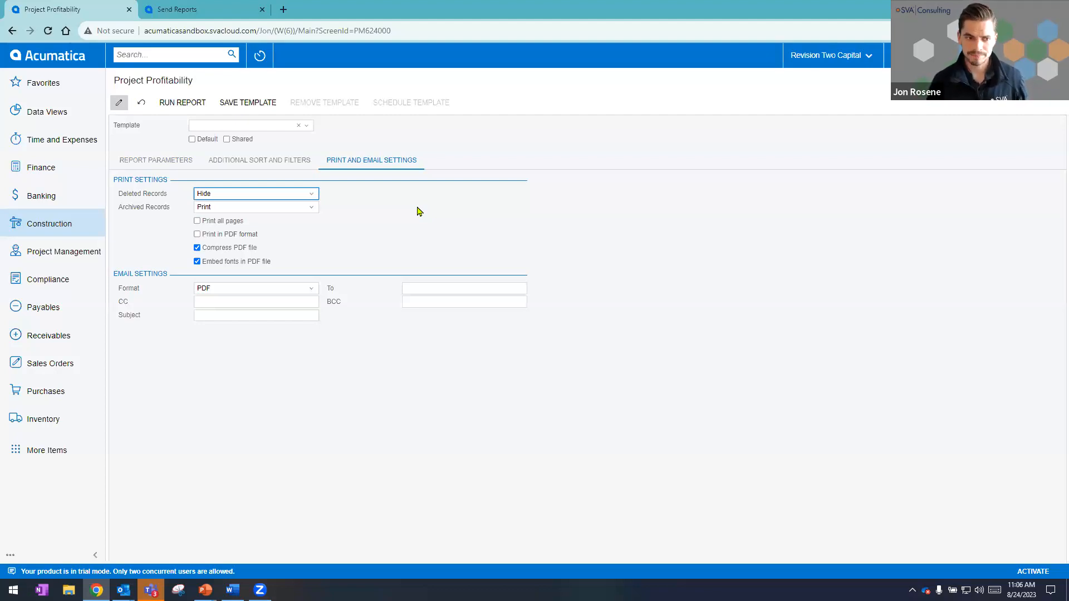
left_click(246, 314)
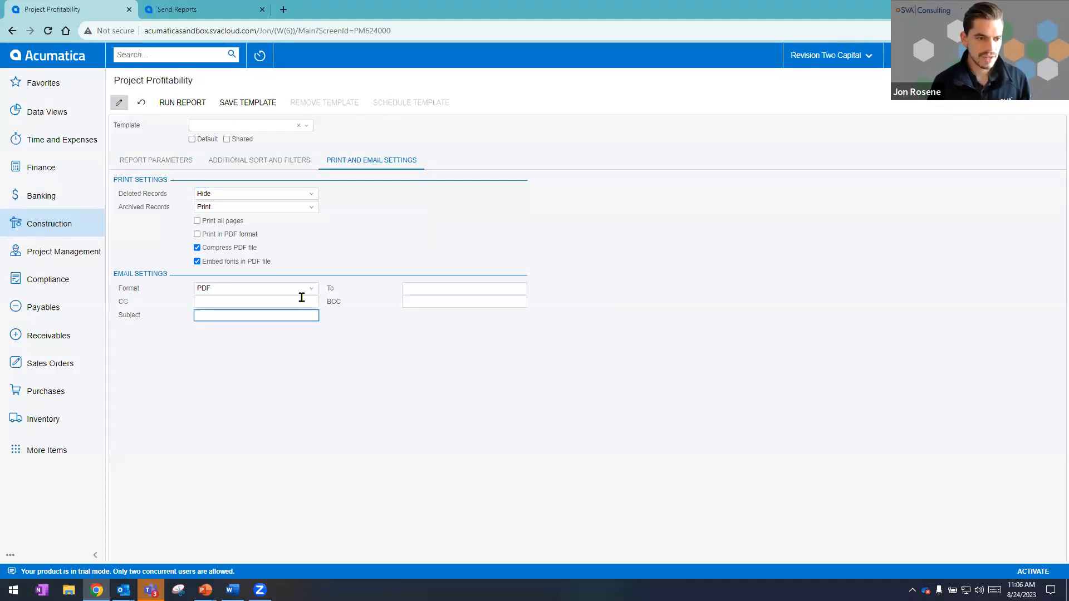
type("Project Profitability")
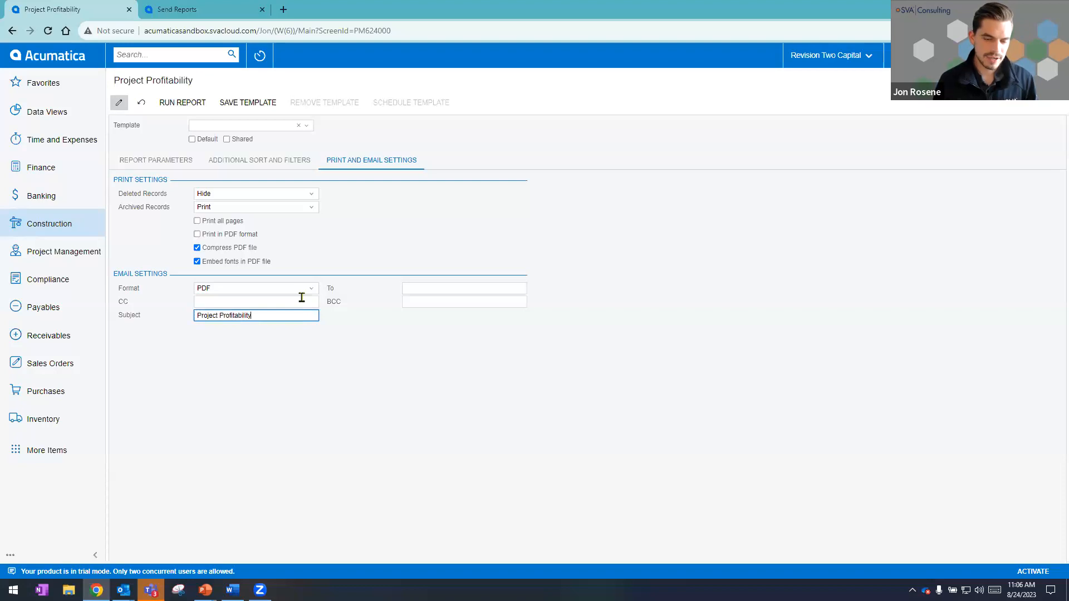
left_click(416, 284)
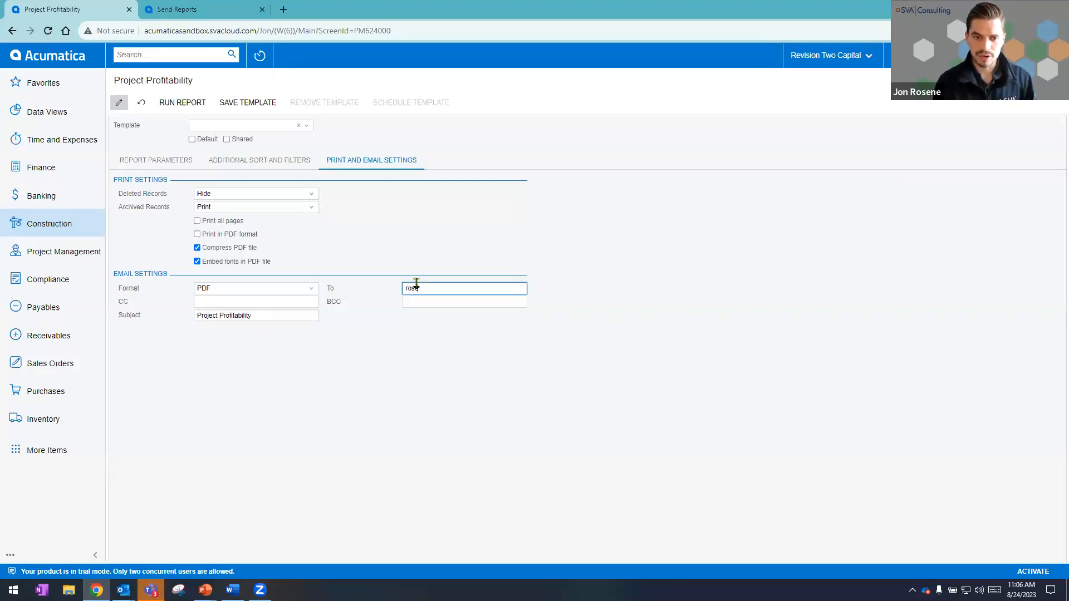
key("Tab")
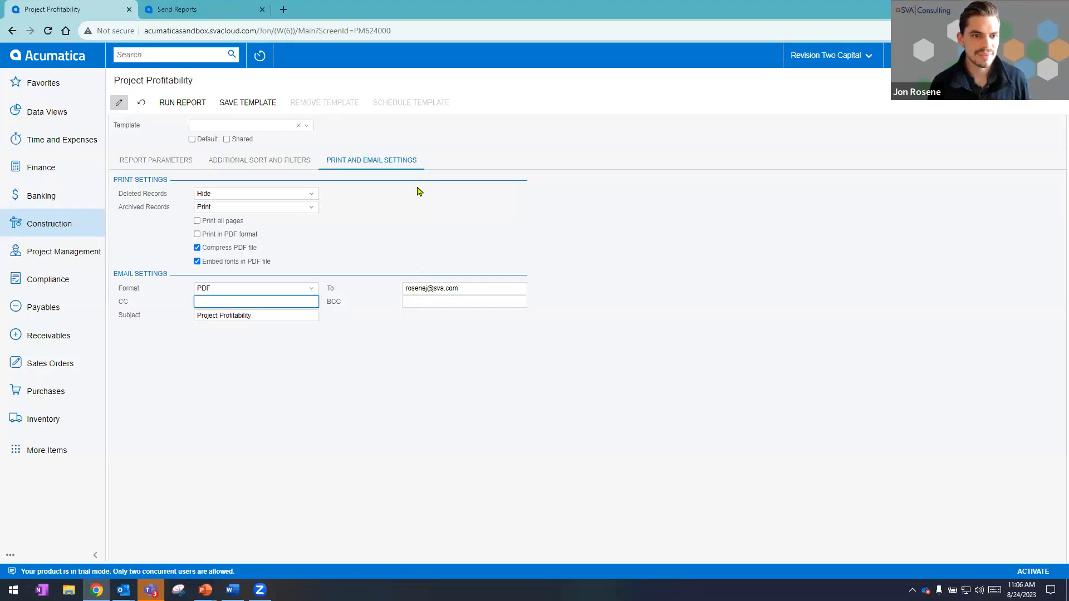
Save the report settings as a template named "DEMO - Project Reporting" and mark it as shared.
left_click(253, 103)
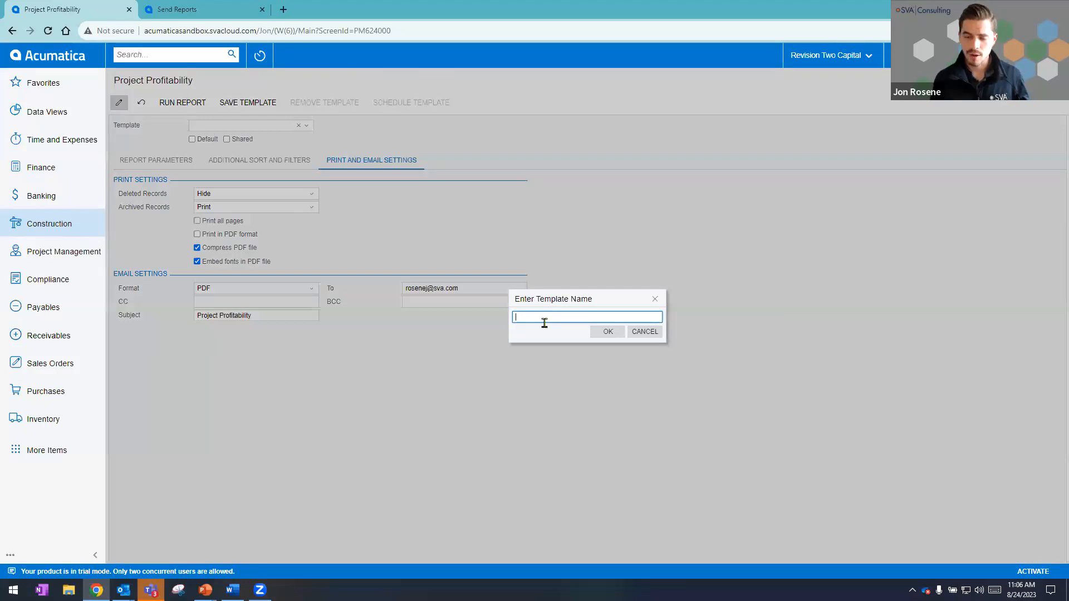
type("DEMO")
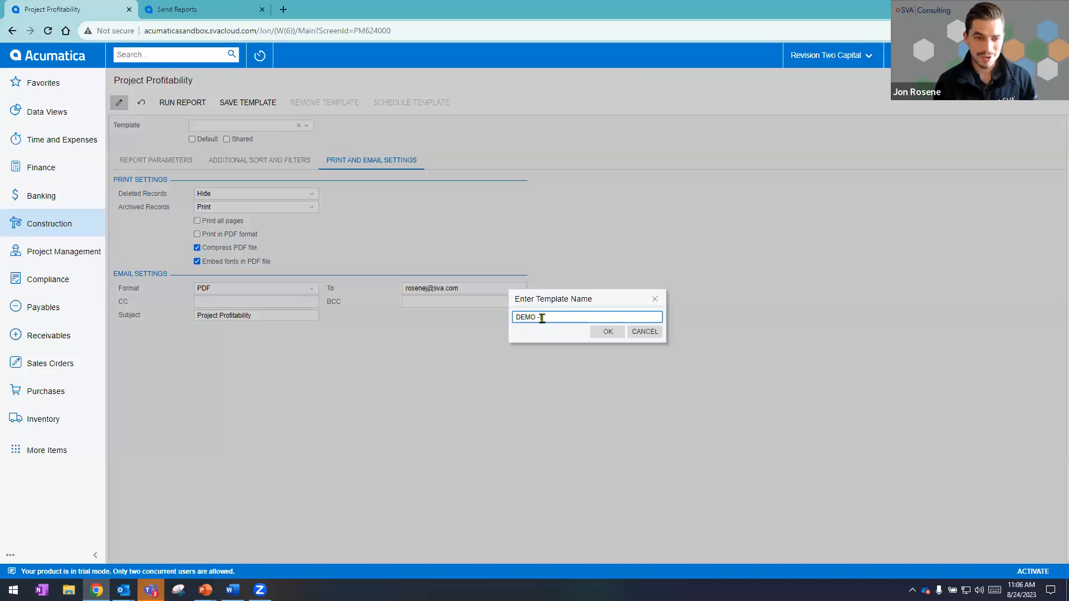
type(" - 3rd")
type("ject Reporting")
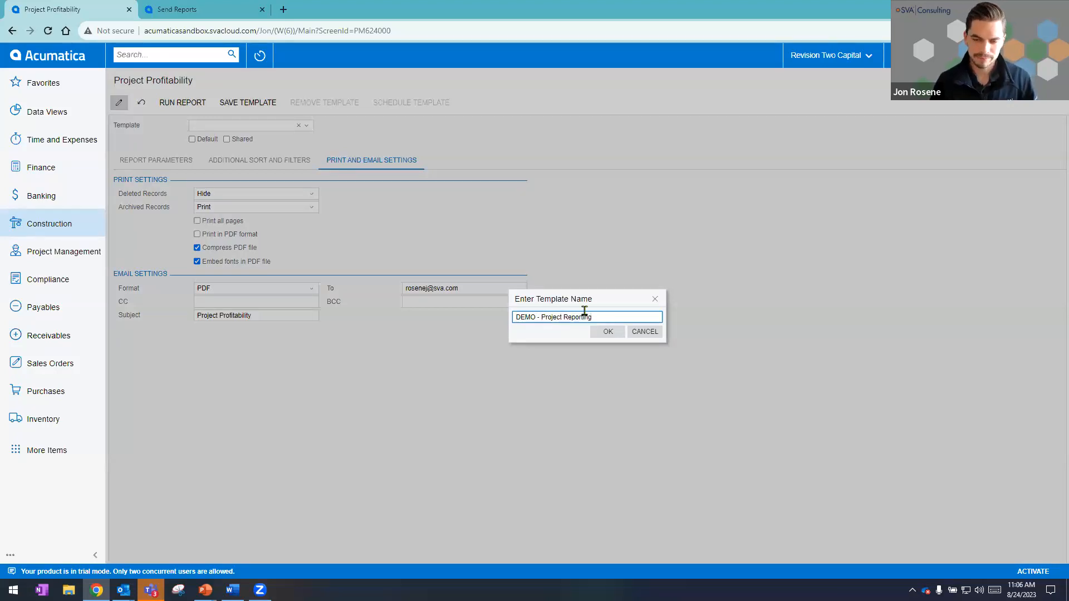
left_click(612, 333)
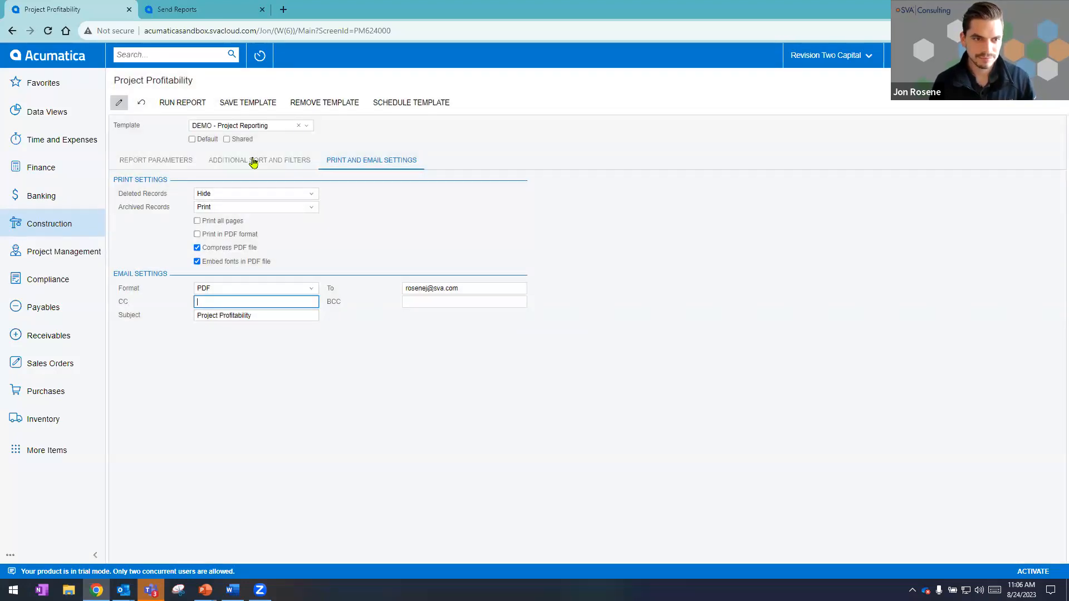
left_click(224, 141)
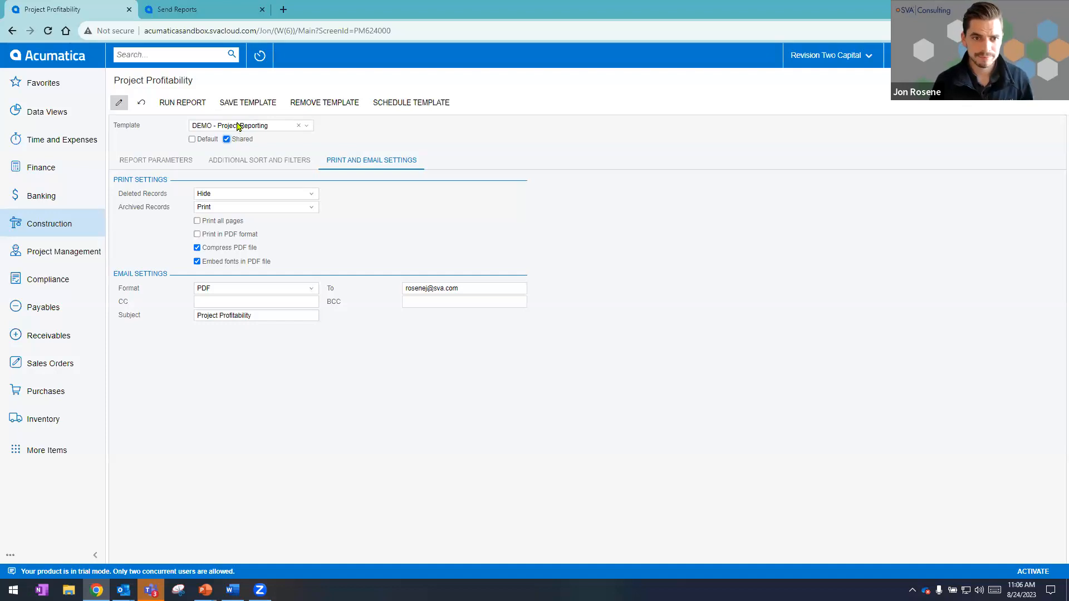
Schedule the template on the Weekly Financial Report Distribution schedule without merging reports.
left_click(421, 102)
left_click(578, 304)
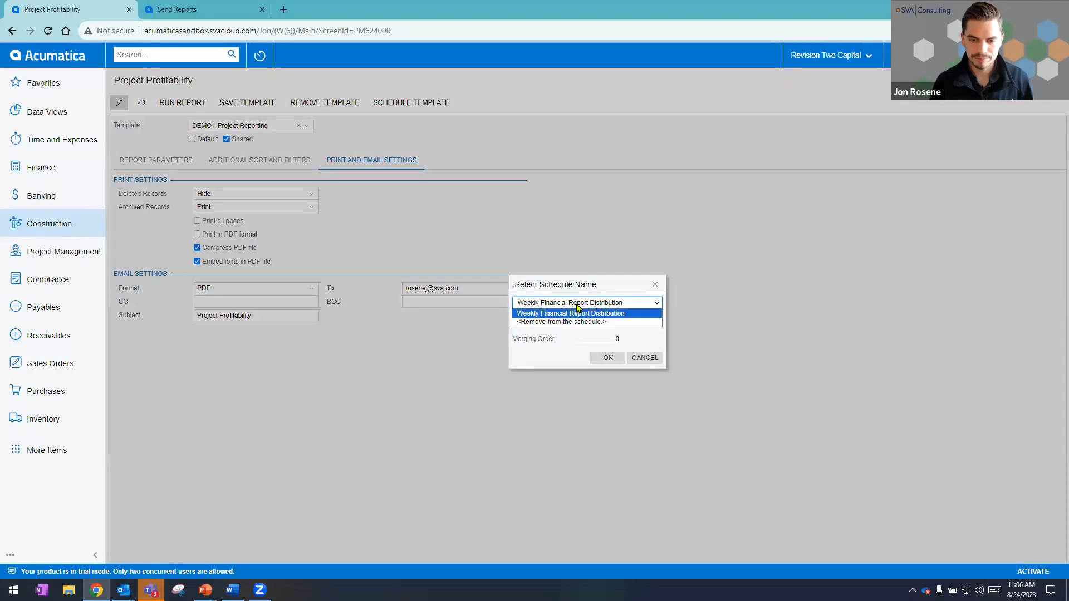
left_click(579, 310)
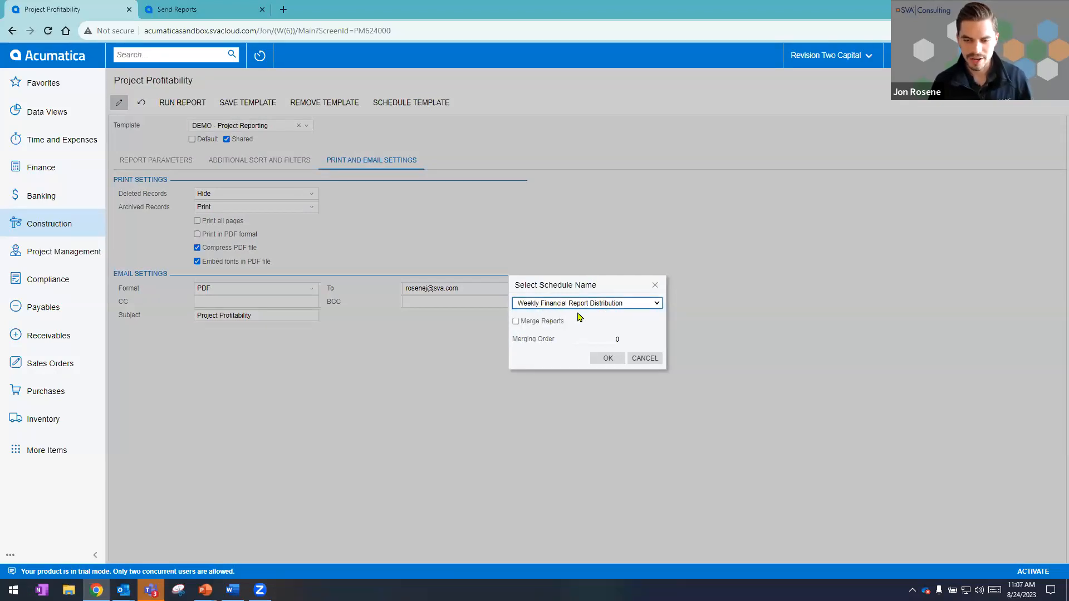
left_click(606, 360)
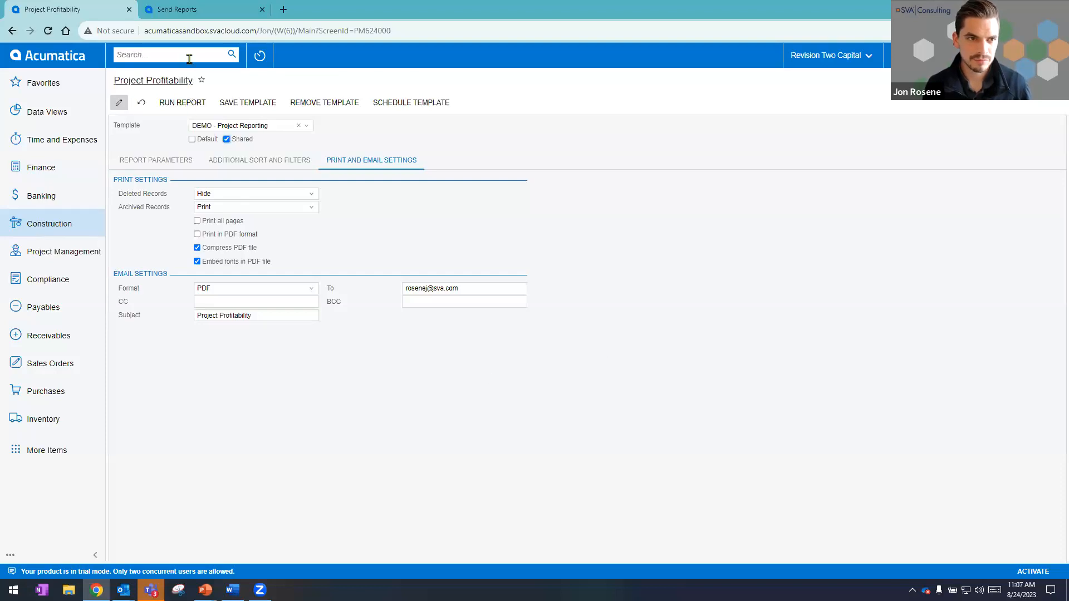
Search for "send report" from the Project Profitability page and open the Send Reports screen in a new browser tab.
left_click(191, 12)
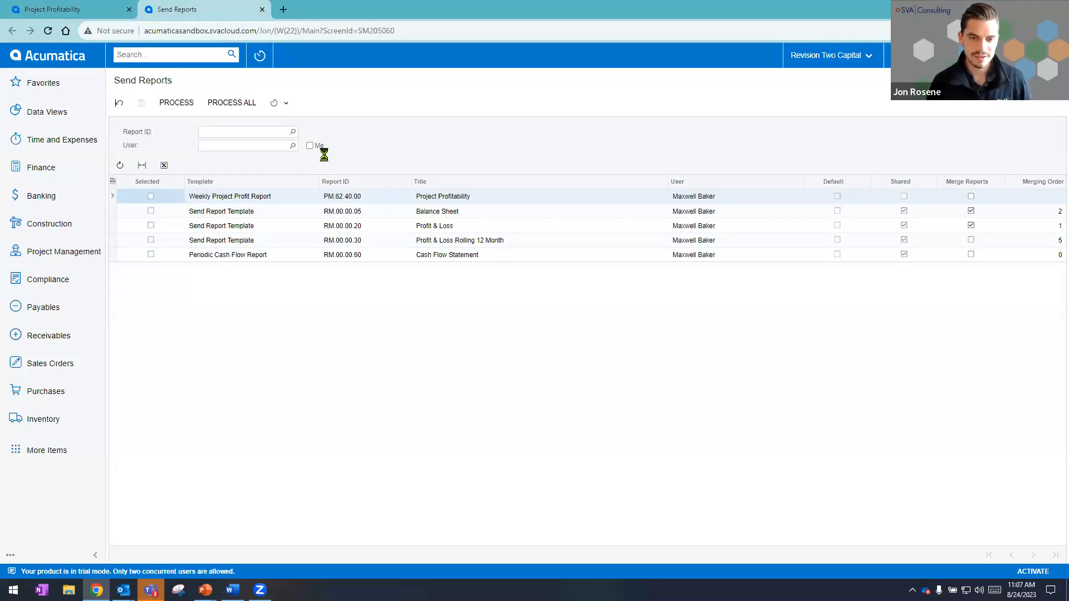
left_click(93, 15)
left_click(148, 55)
type("send report")
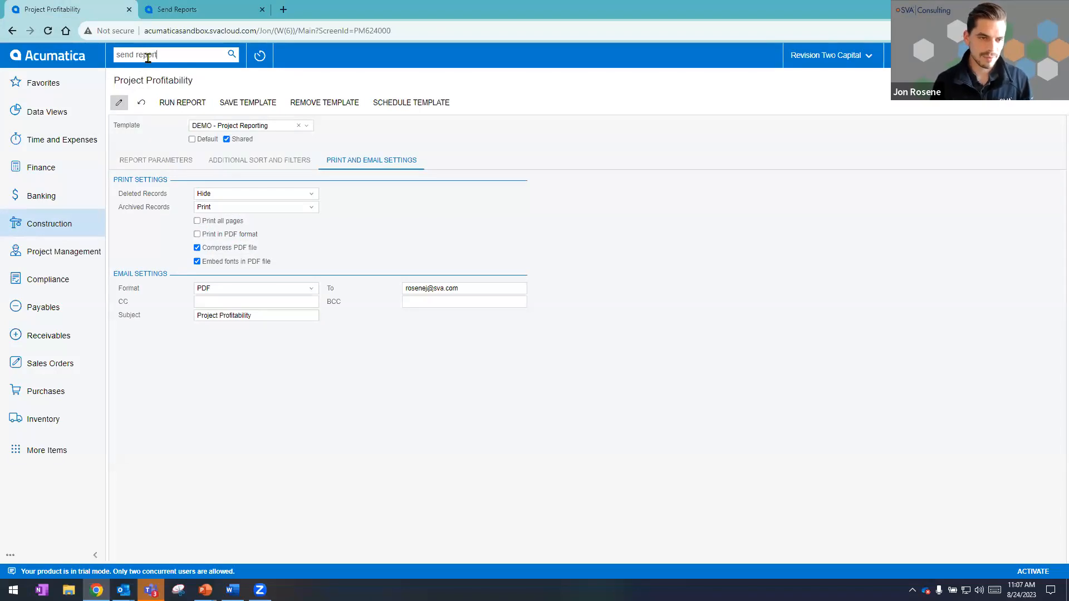
key("Return")
right_click(161, 154)
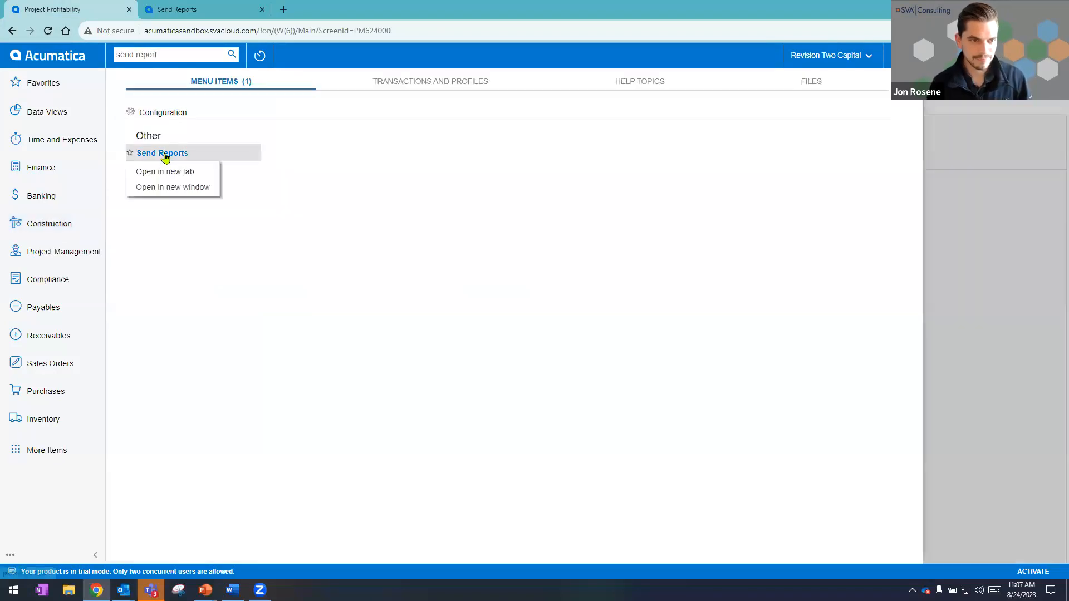
left_click(135, 173)
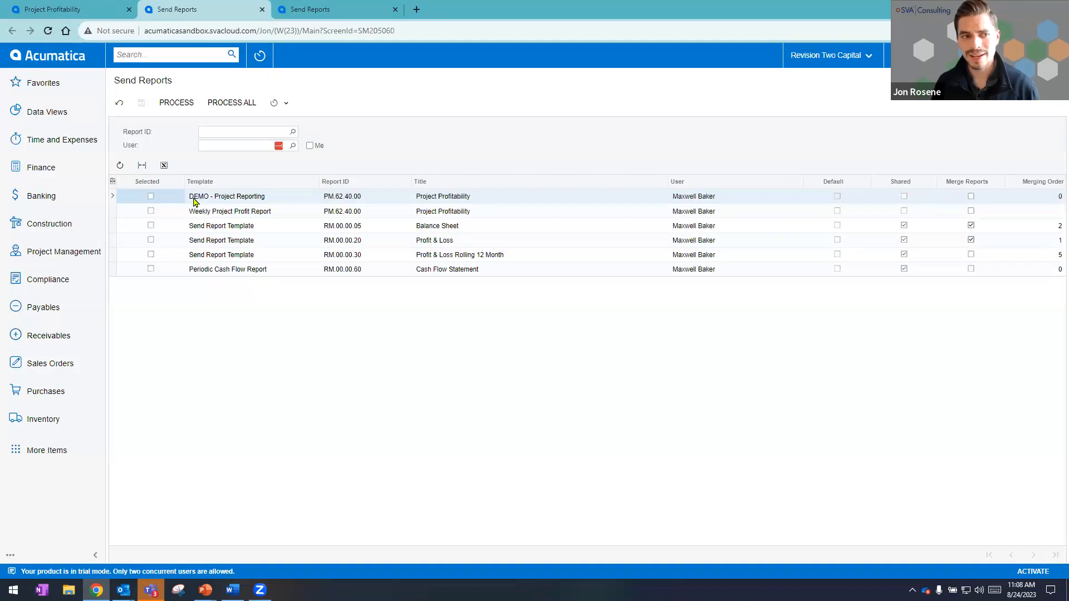
Select the DEMO - Project Reporting template, process all the listed reports and close the processing window.
left_click(150, 197)
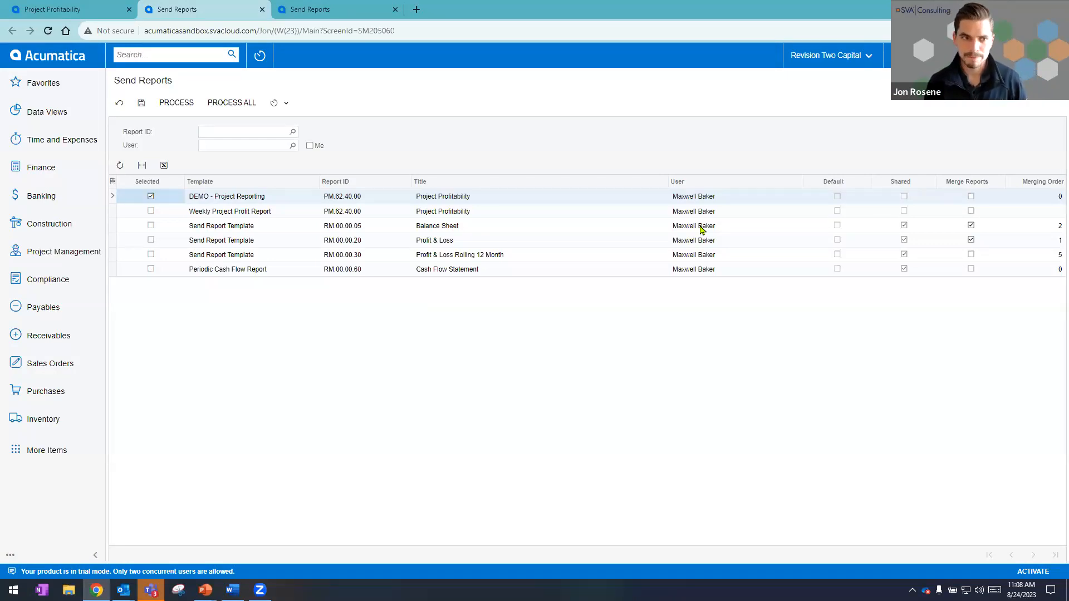
left_click(233, 104)
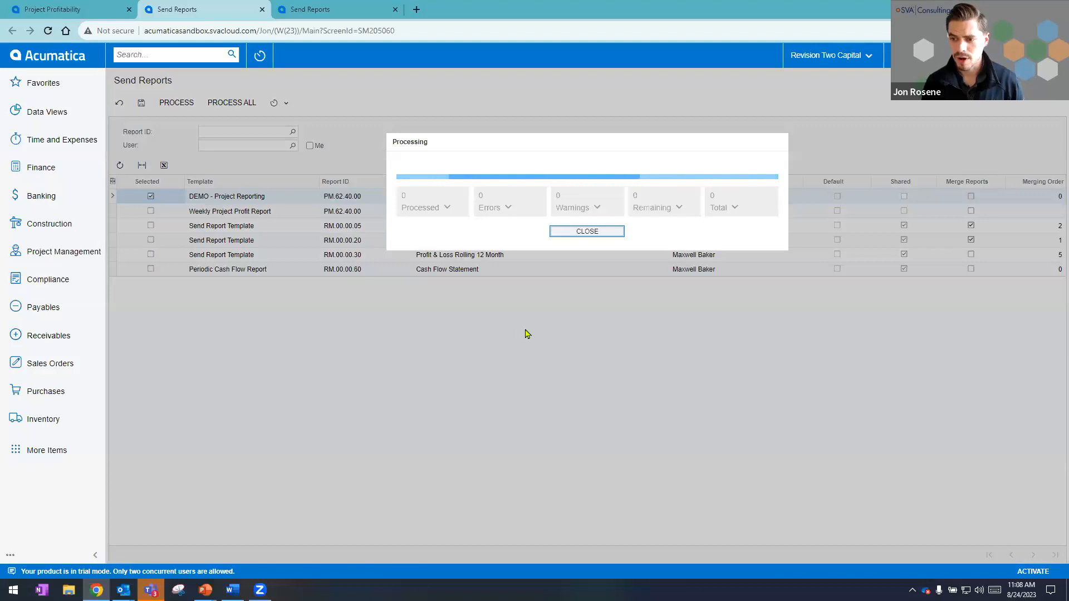
left_click(592, 232)
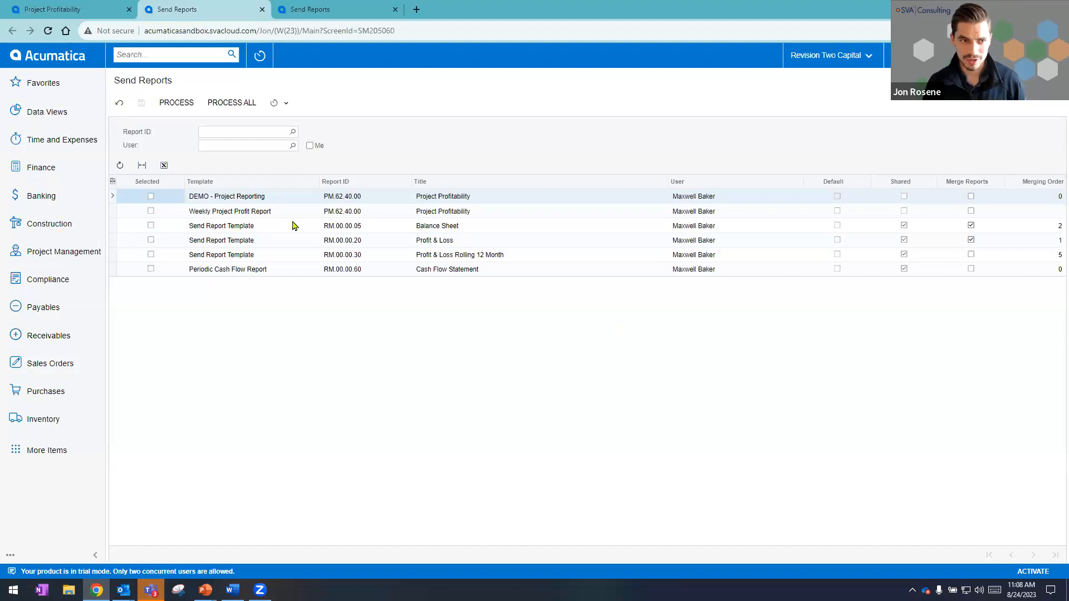
Select the DEMO - Project Reporting template again and add a new automation schedule for Send Reports.
left_click(279, 105)
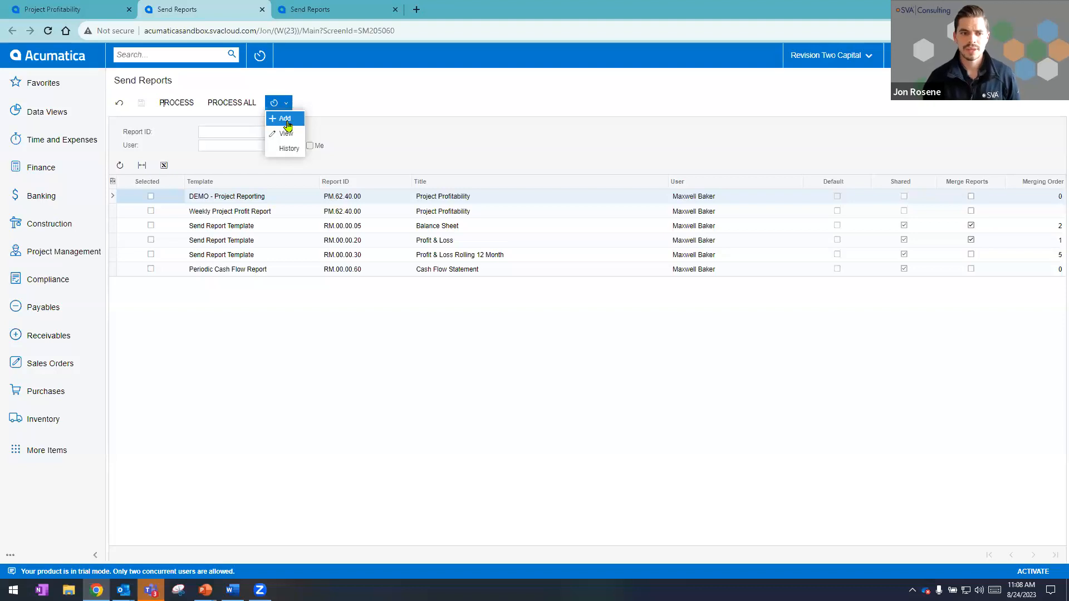
left_click(151, 197)
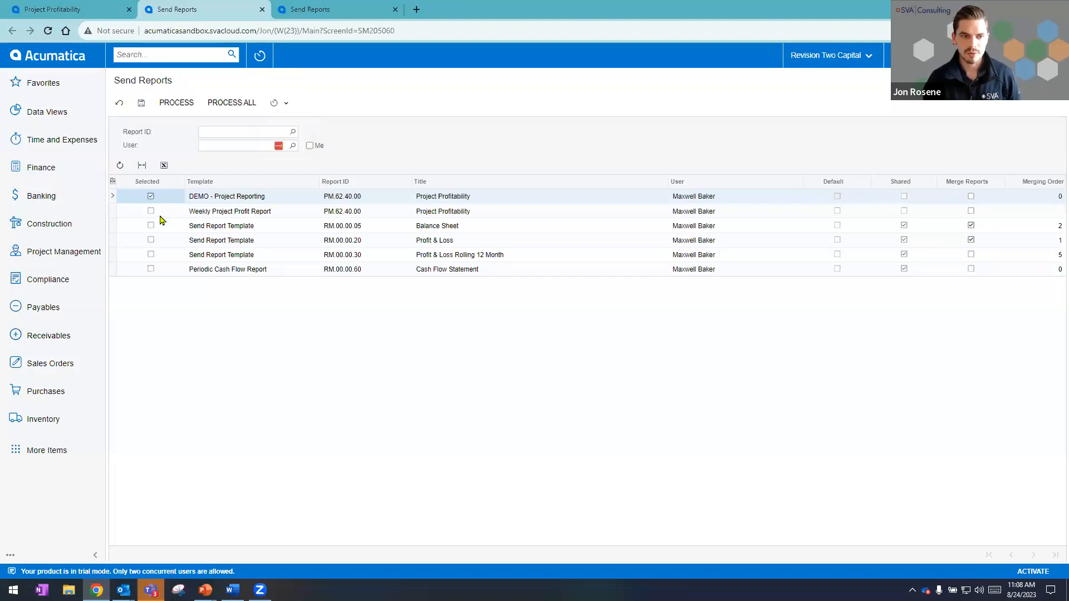
left_click(278, 104)
left_click(281, 129)
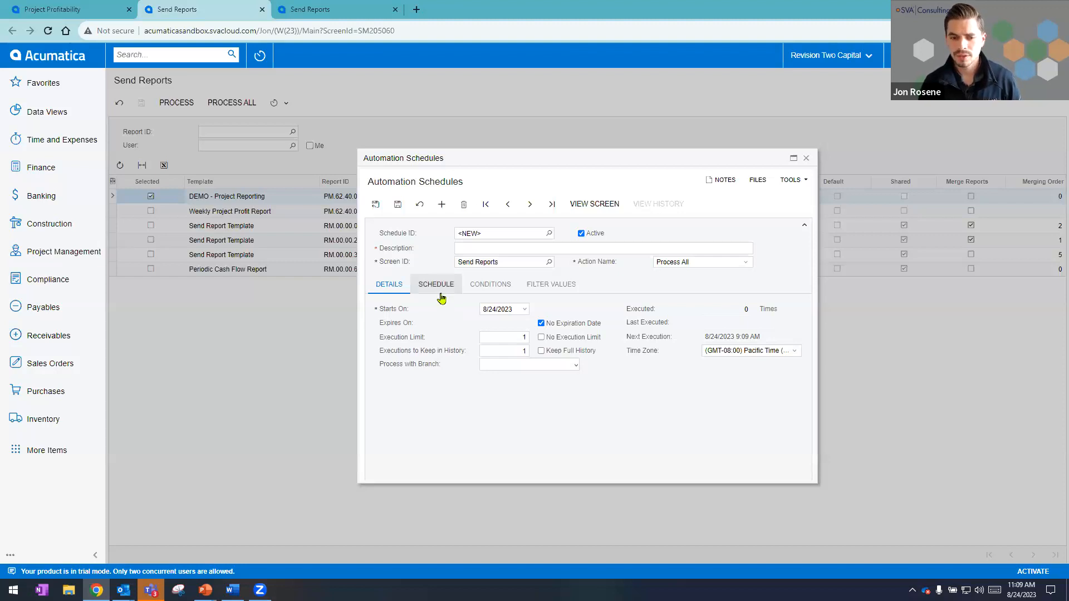
Set the new schedule to weekly on Monday, Wednesday and Friday, and change its schedule type to Monthly.
left_click(439, 285)
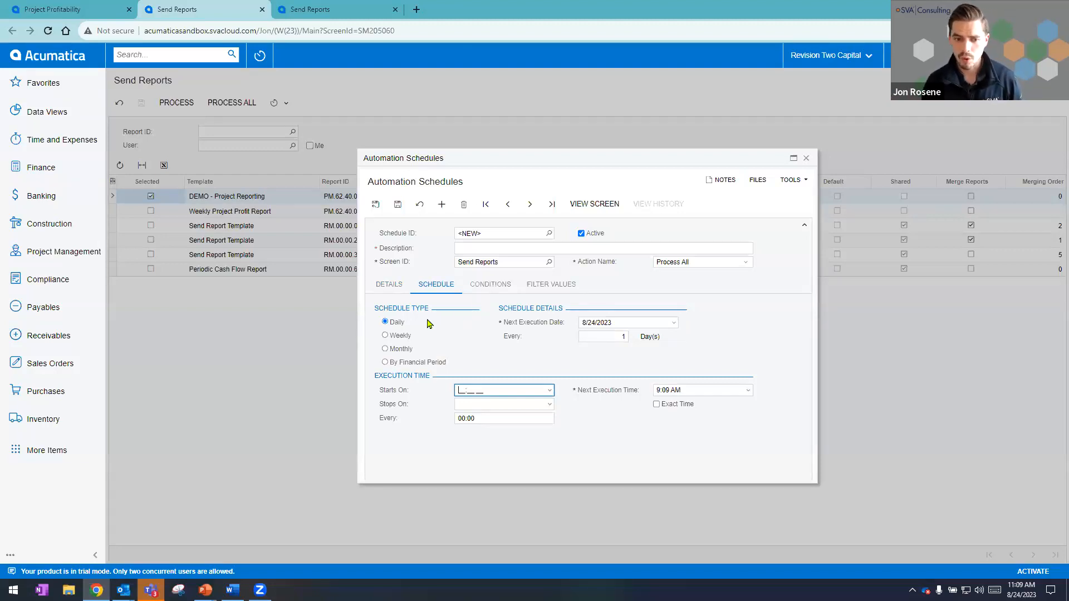
left_click(384, 336)
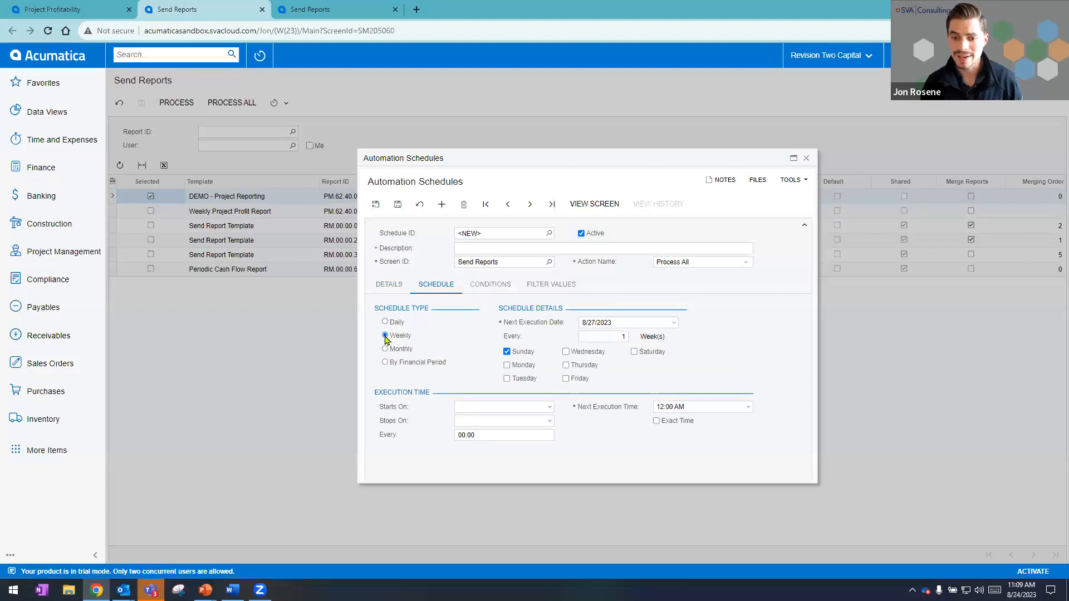
left_click(506, 365)
left_click(505, 351)
left_click(565, 351)
left_click(566, 379)
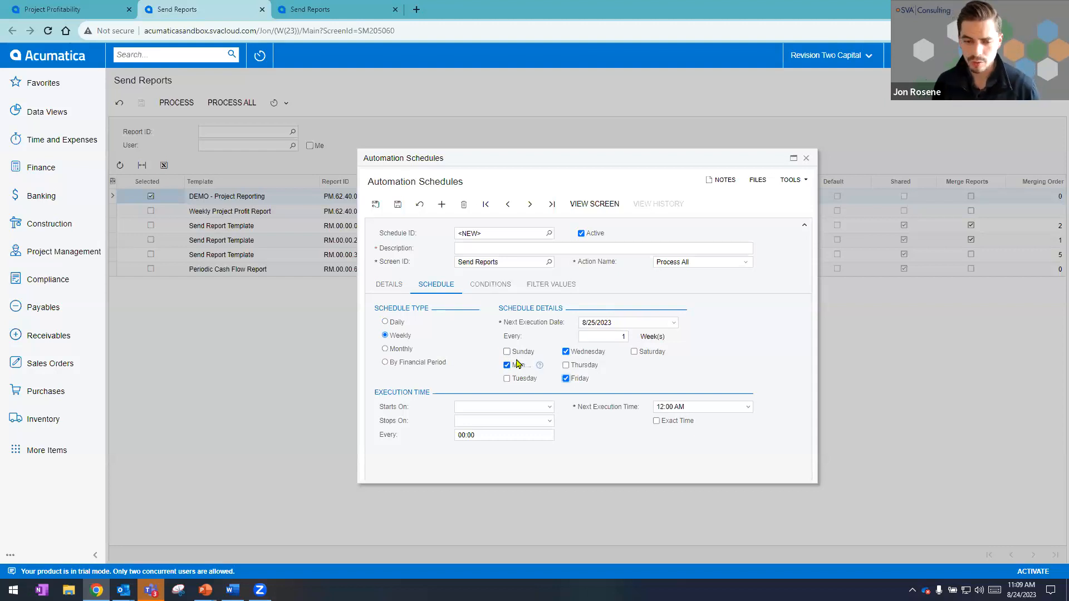
left_click(393, 347)
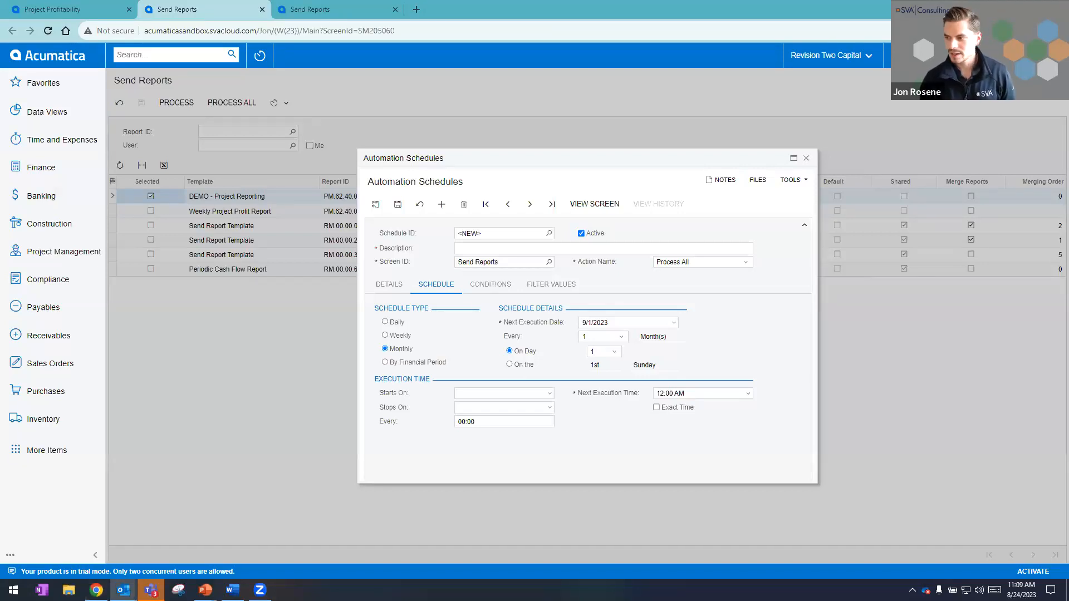
Switch to Outlook, view the PDF attached to the Project Profitability email, and close the message.
left_click_drag(765, 0, 766, 3)
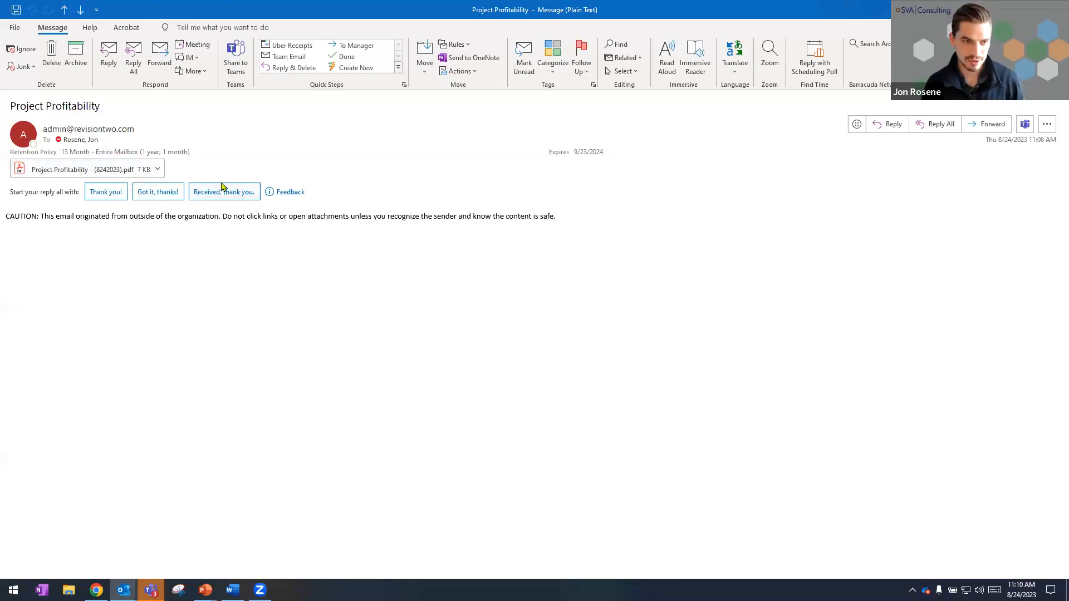
left_click(158, 169)
left_click(128, 203)
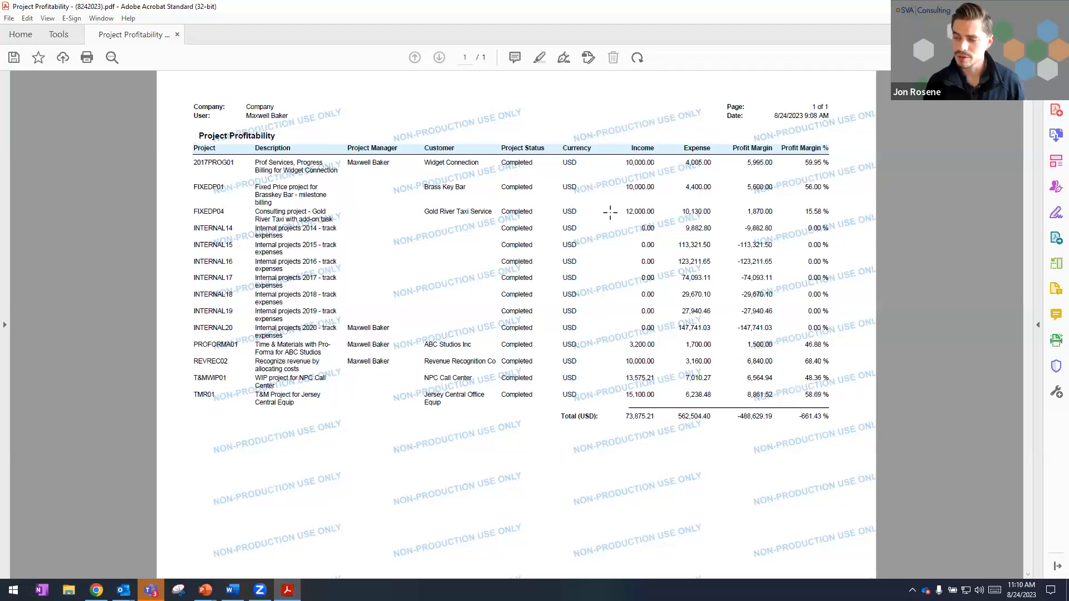
key("alt+Tab")
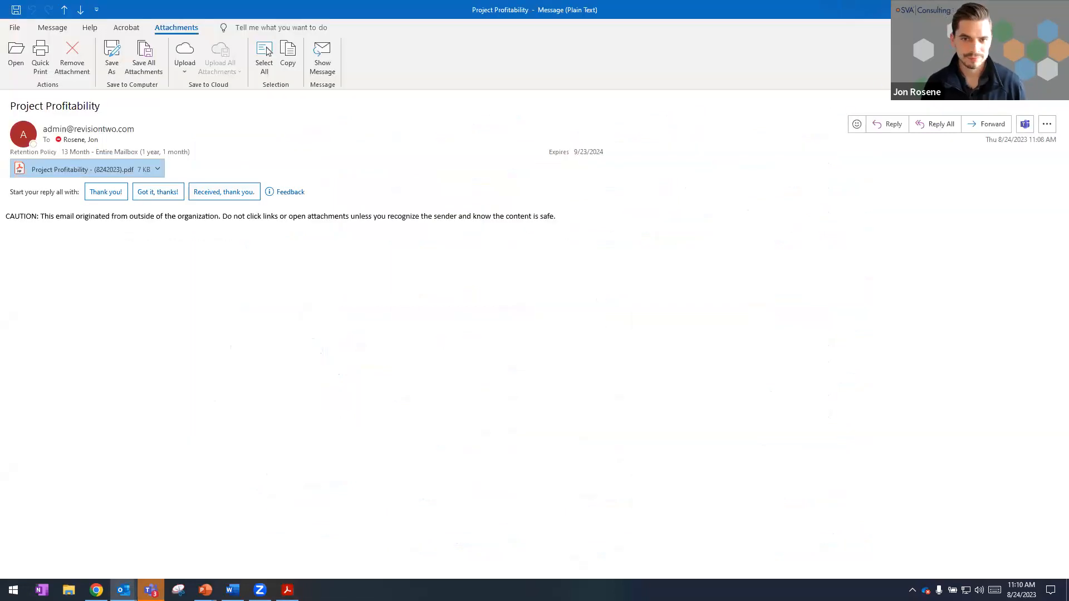
left_click(1056, 9)
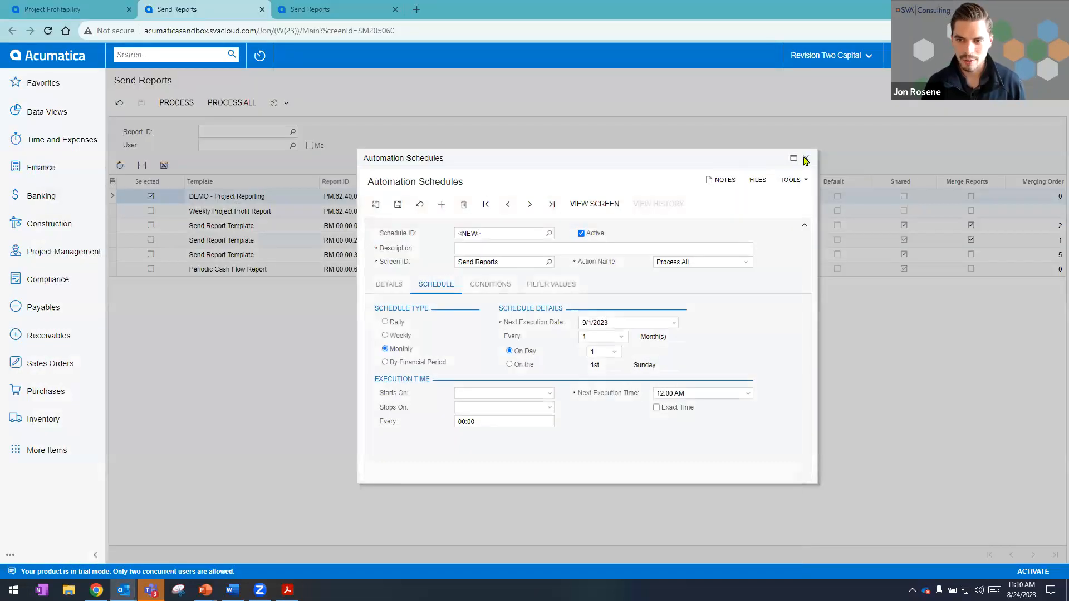
Discard the new schedule and current selection, and select the Balance Sheet and Profit & Loss templates in the Send Reports list.
left_click(806, 160)
left_click(119, 102)
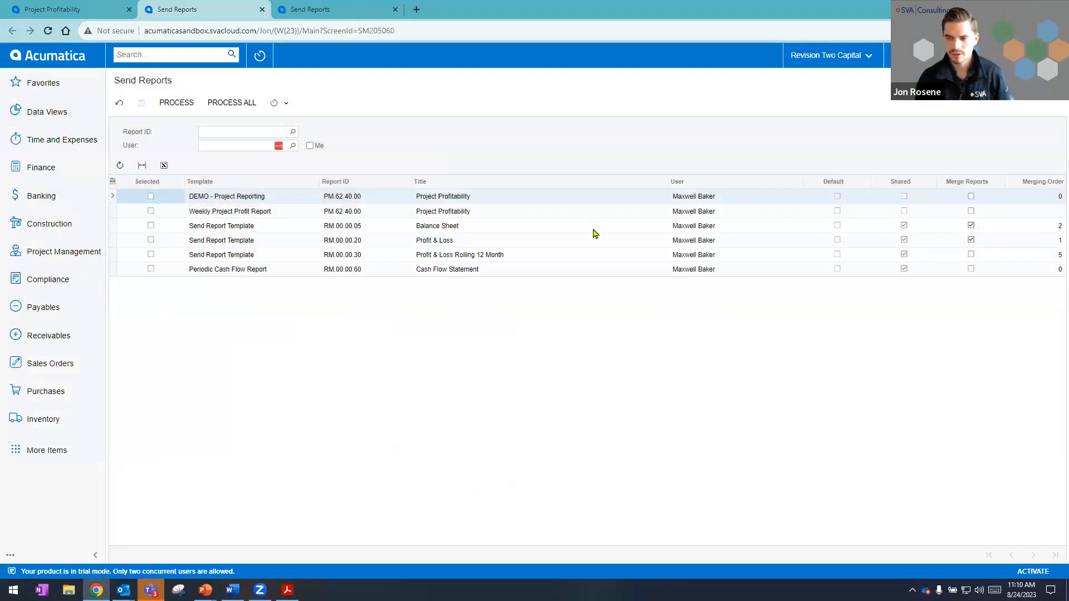
left_click(415, 240)
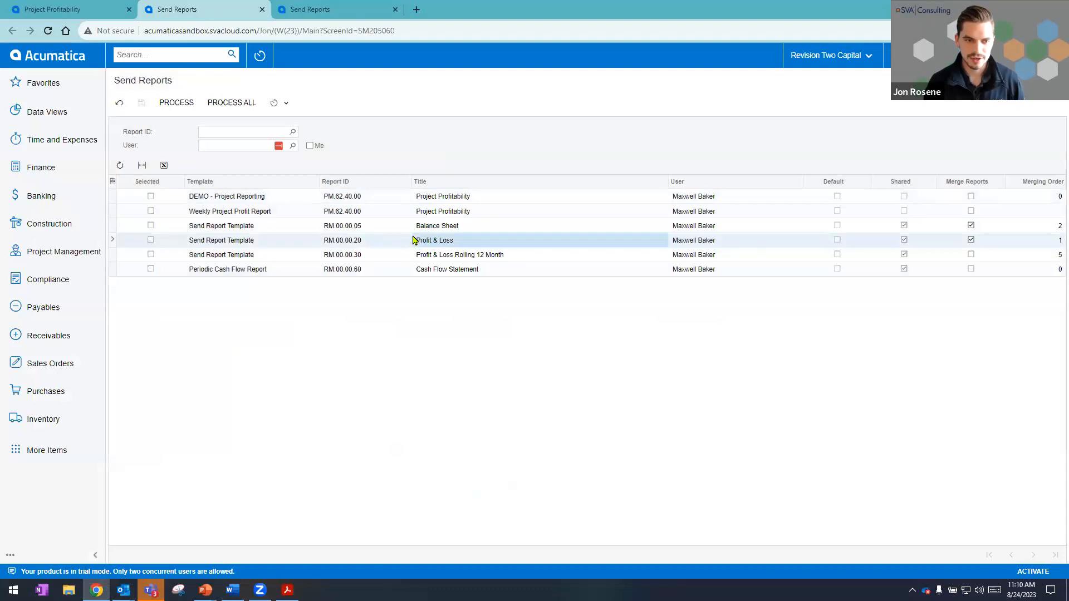
left_click(378, 232)
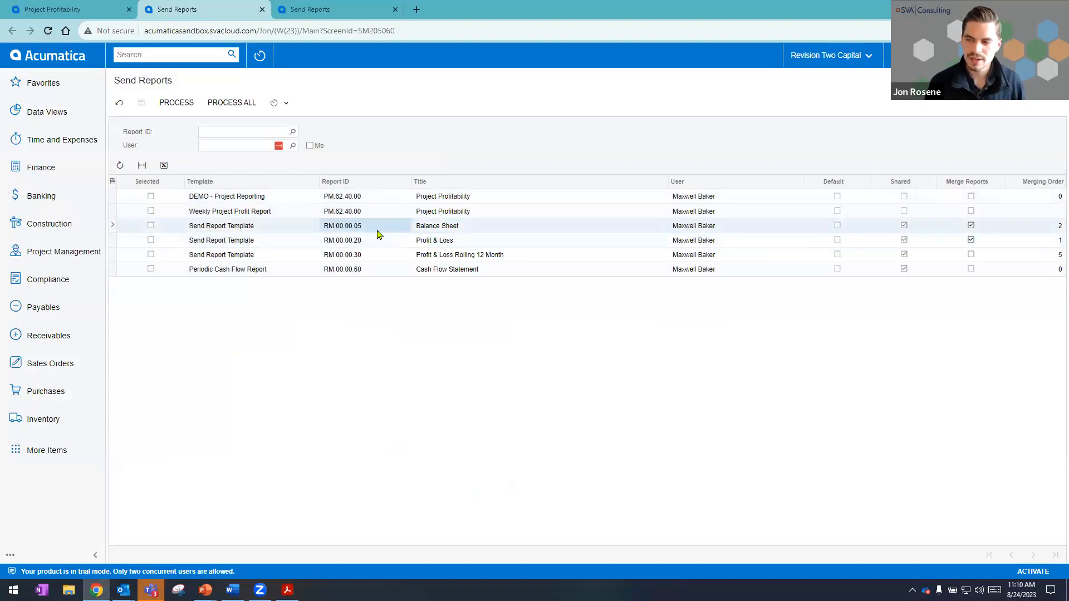
left_click(151, 225)
left_click(150, 240)
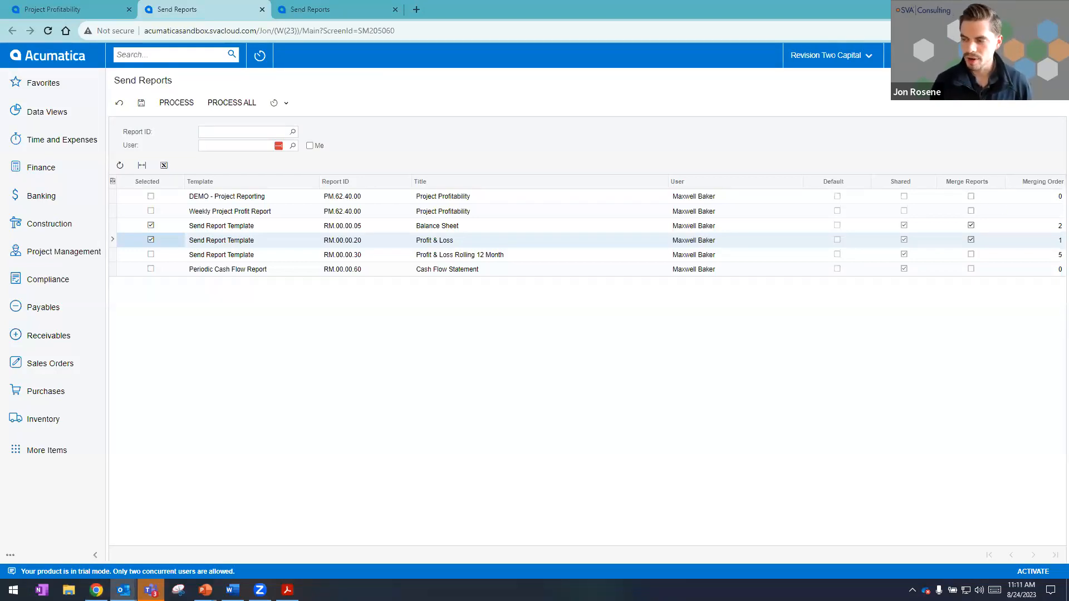
Open the Profit & Loss PDF attached to the Financial Reports email, read through both statements, and put the PDF and message windows away.
left_click(234, 169)
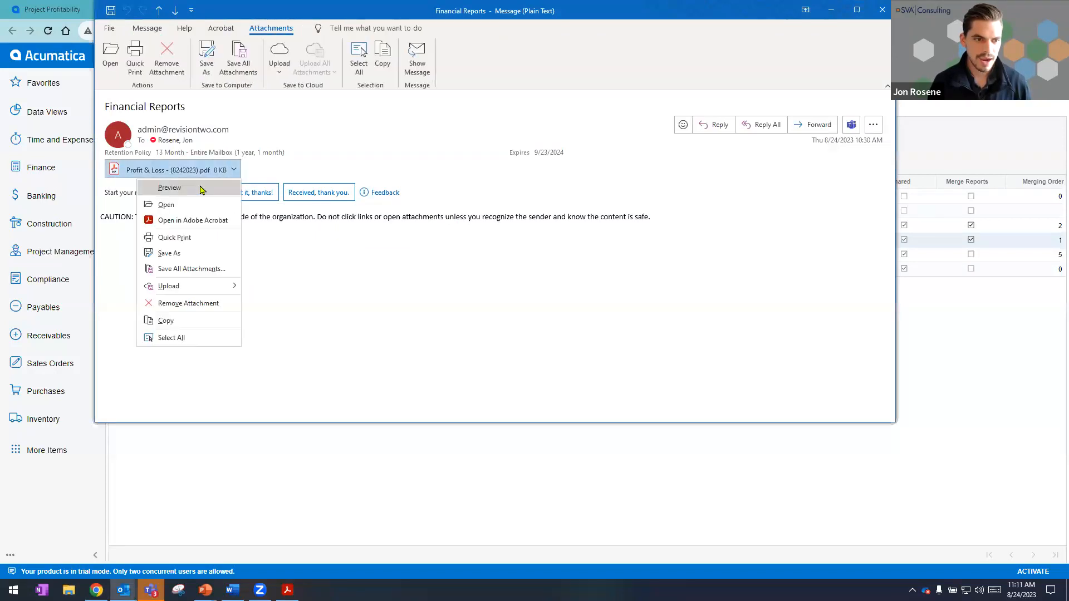
left_click(188, 206)
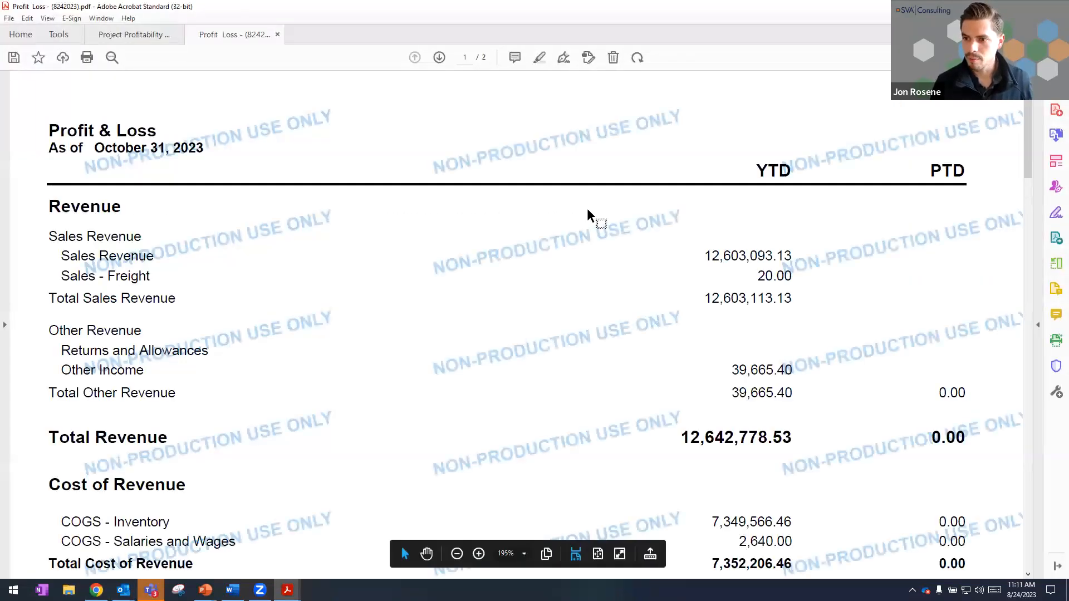
scroll(588, 210, "down", 2)
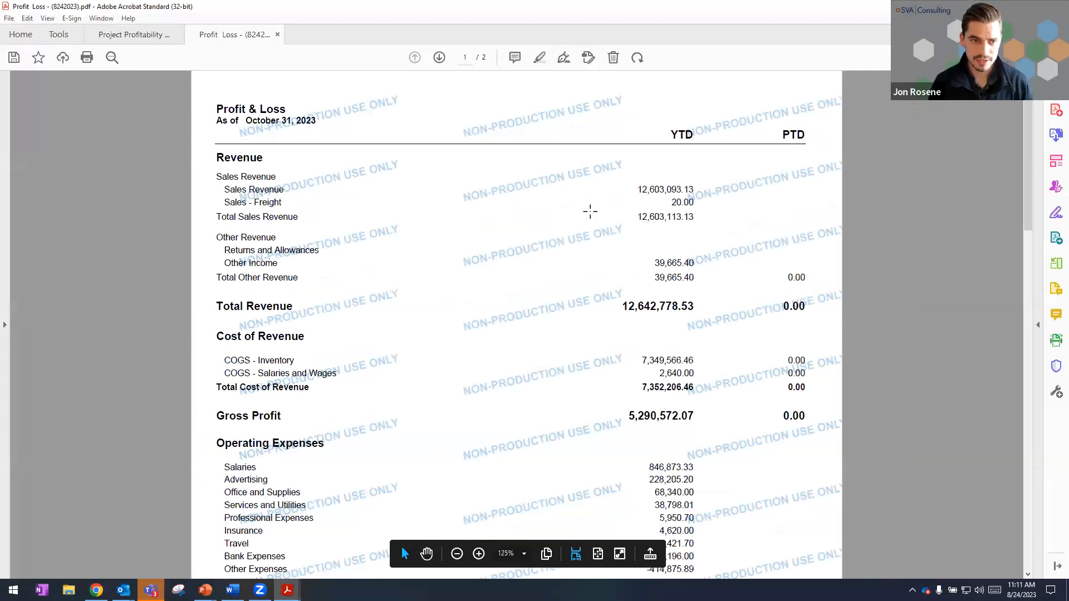
scroll(590, 210, "down", 10)
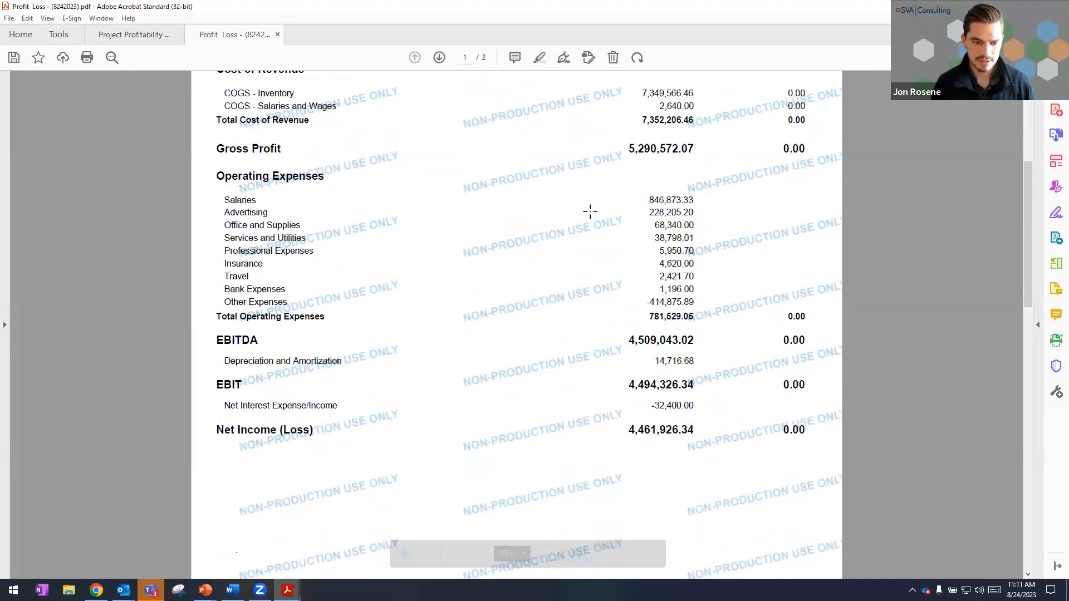
scroll(590, 211, "down", 6)
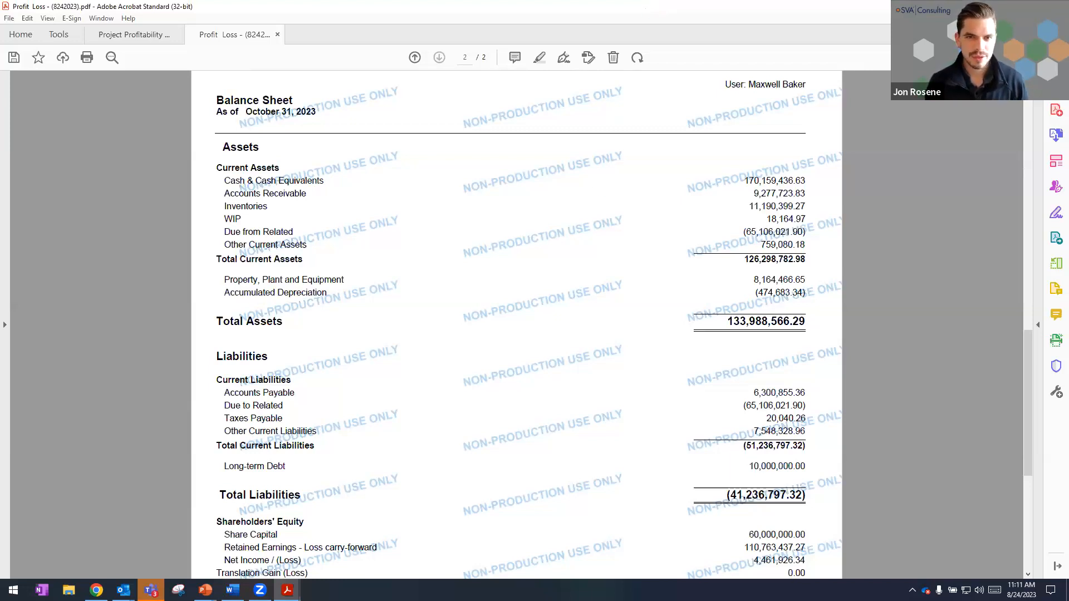
left_click(1004, 6)
left_click(831, 8)
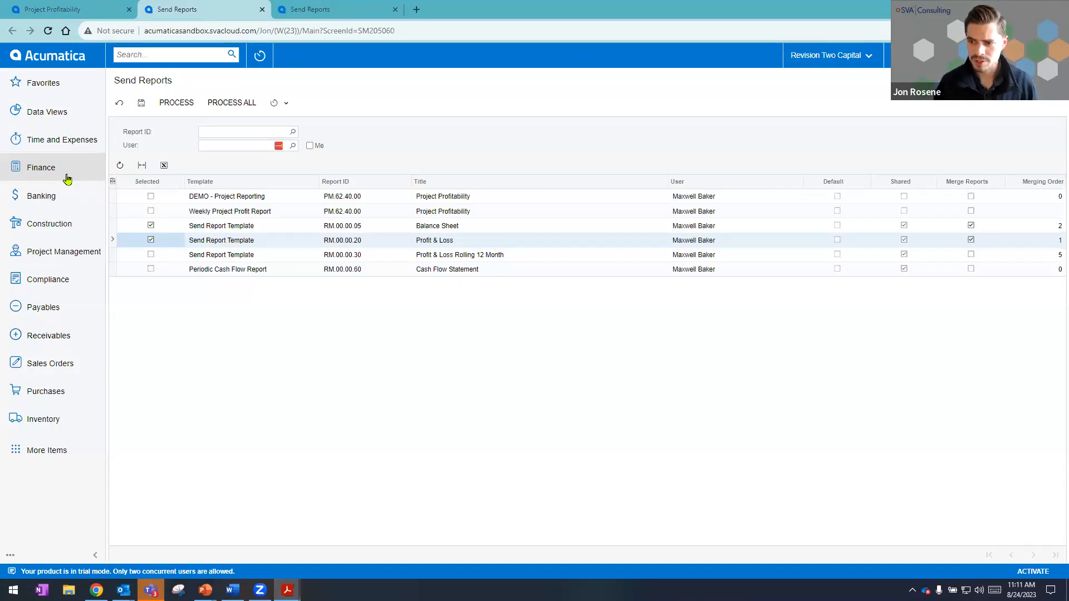
Show all Banking items and open the Cash Account Summary report, leaving Send Reports without saving the selection.
left_click(62, 198)
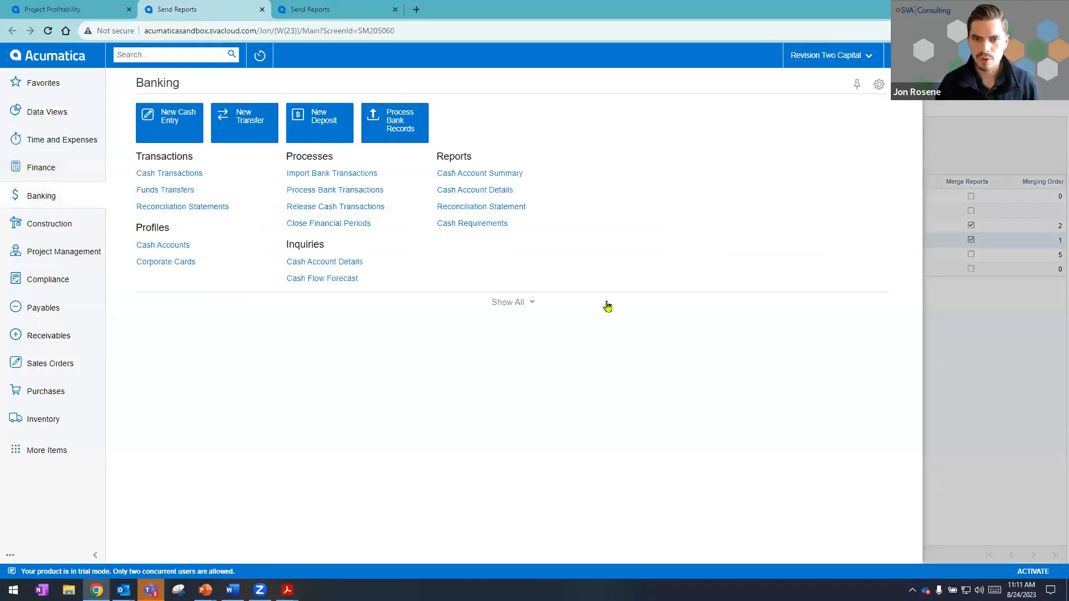
left_click(529, 302)
left_click(612, 173)
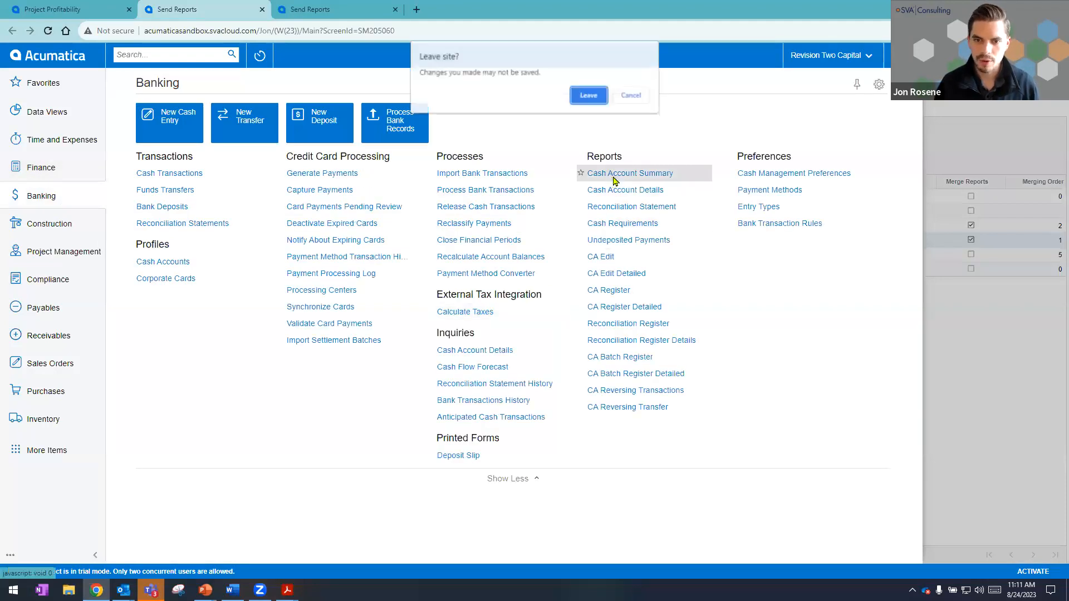
left_click(589, 96)
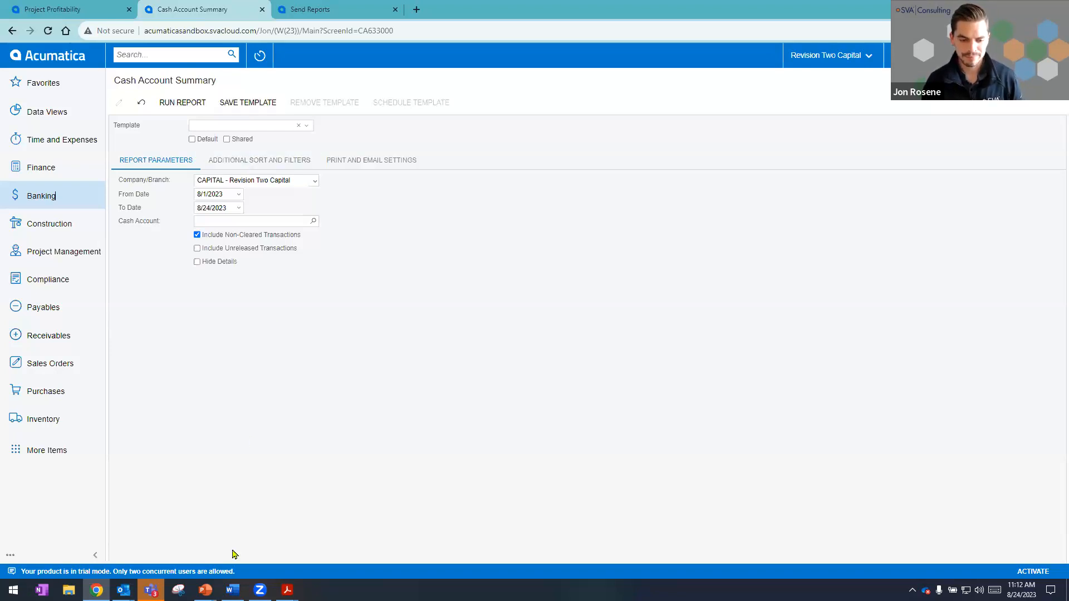
Switch to the running PowerPoint slide show and reveal the second key business benefit of automated communication.
mouse_move(205, 590)
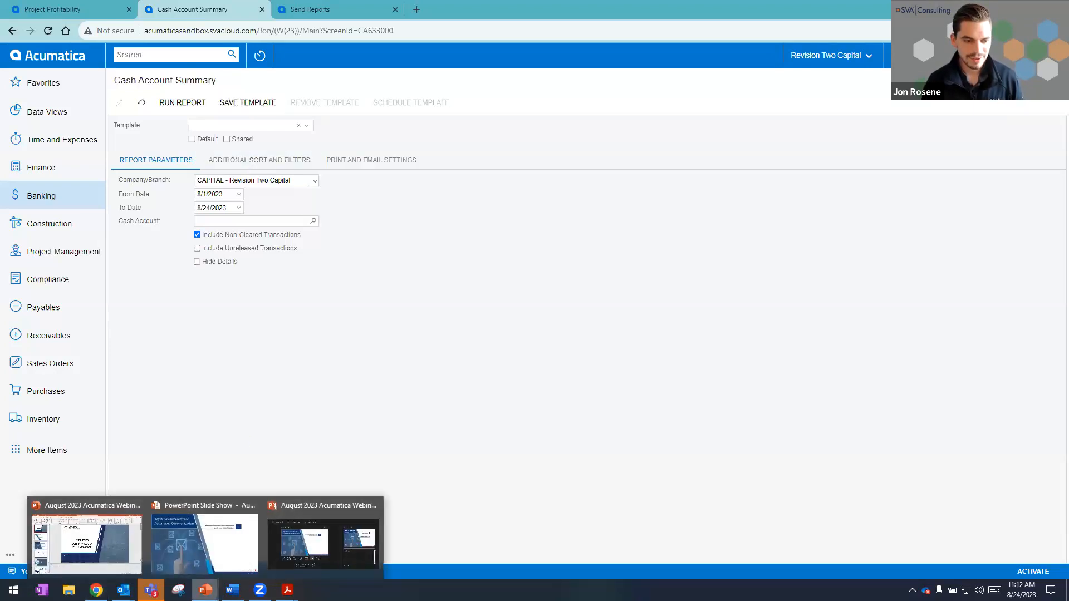
left_click(189, 545)
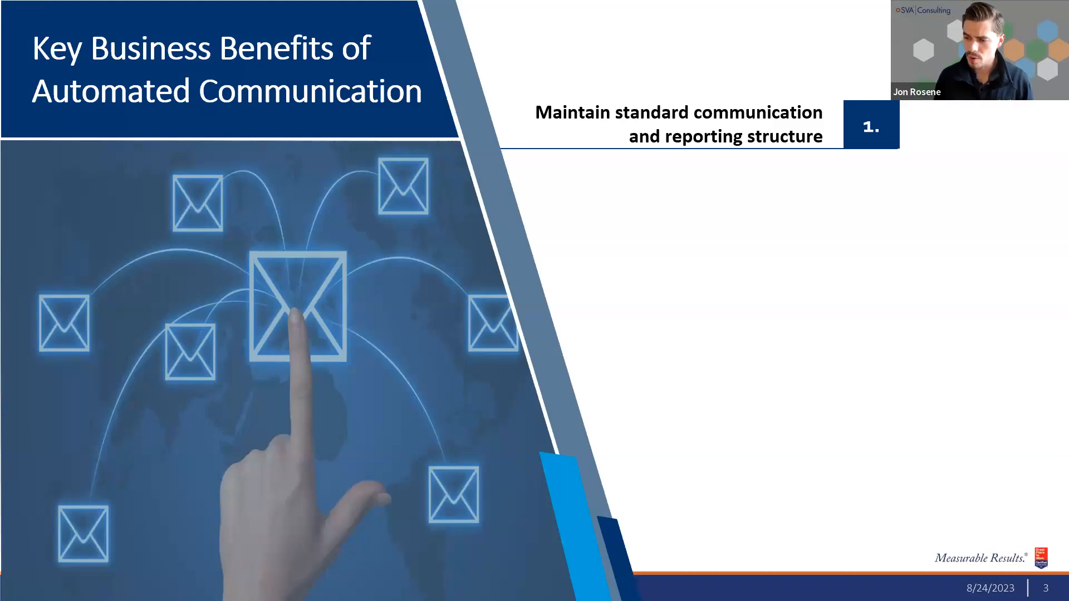
left_click(626, 298)
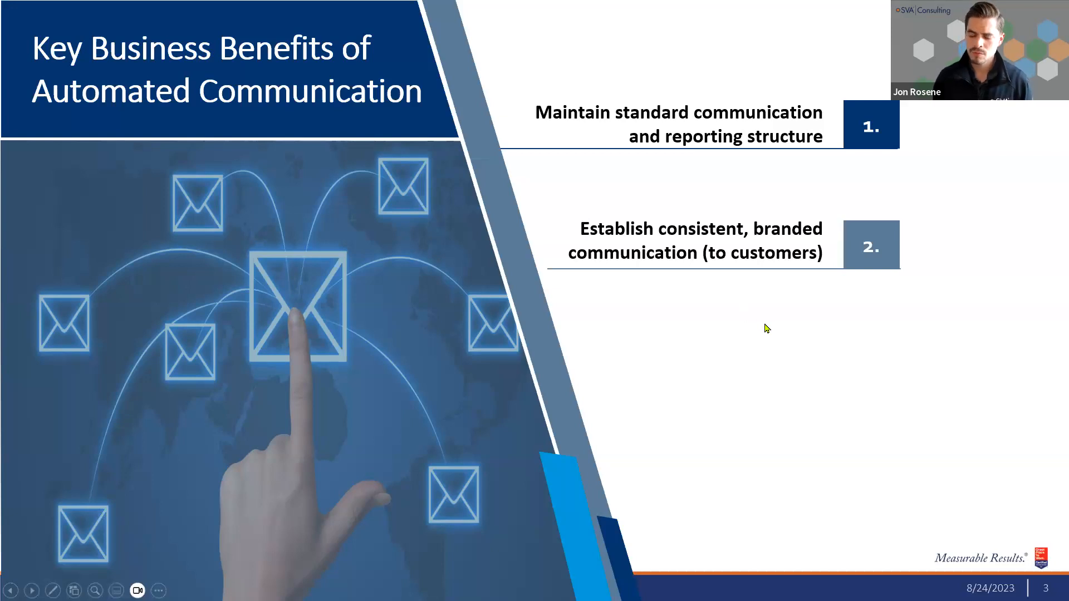
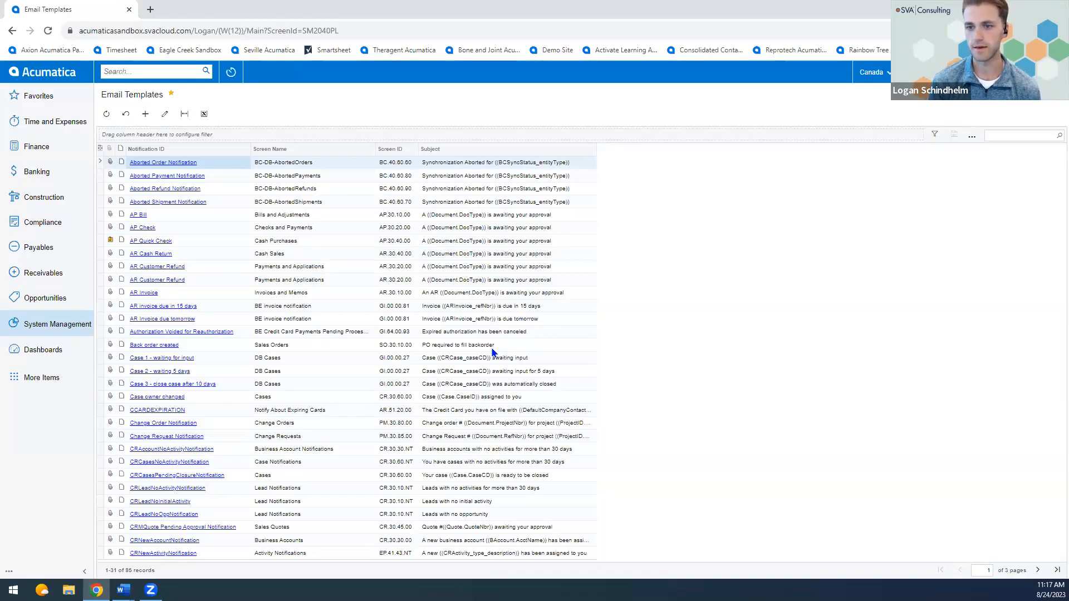
Filter the email templates list by "quote" and open the CRQuoteNotification template.
left_click(452, 216)
left_click(445, 229)
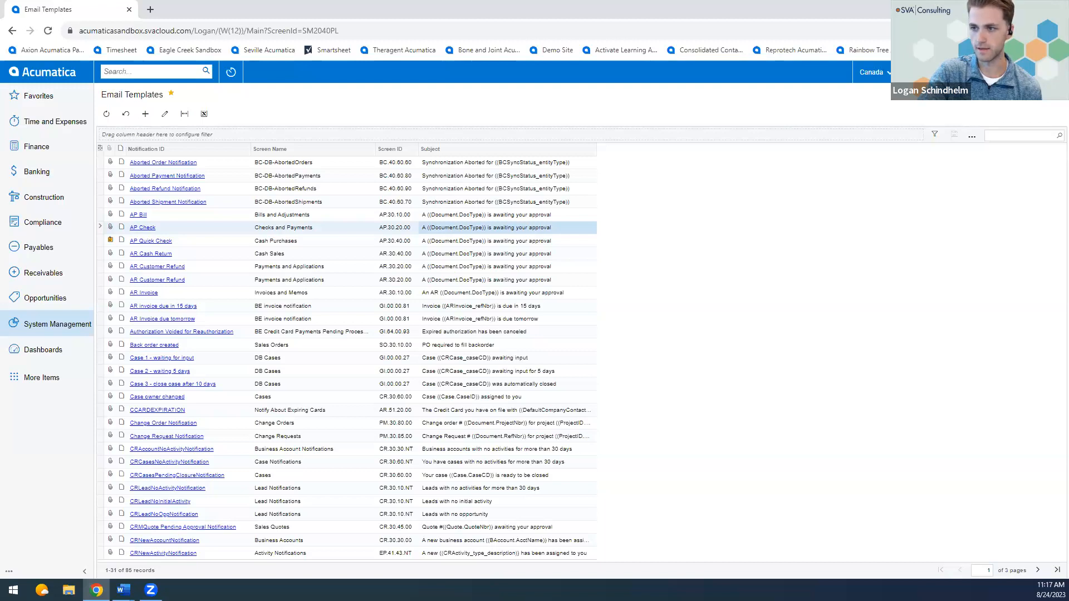
left_click(1009, 135)
type("quote")
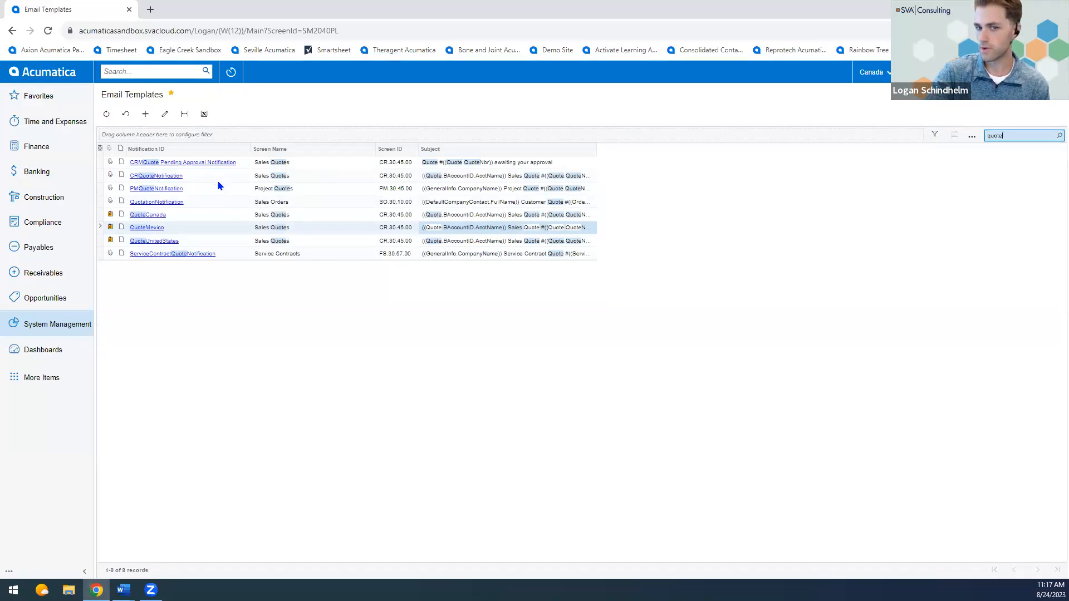
scroll(211, 180, "up", 2)
left_click(189, 178)
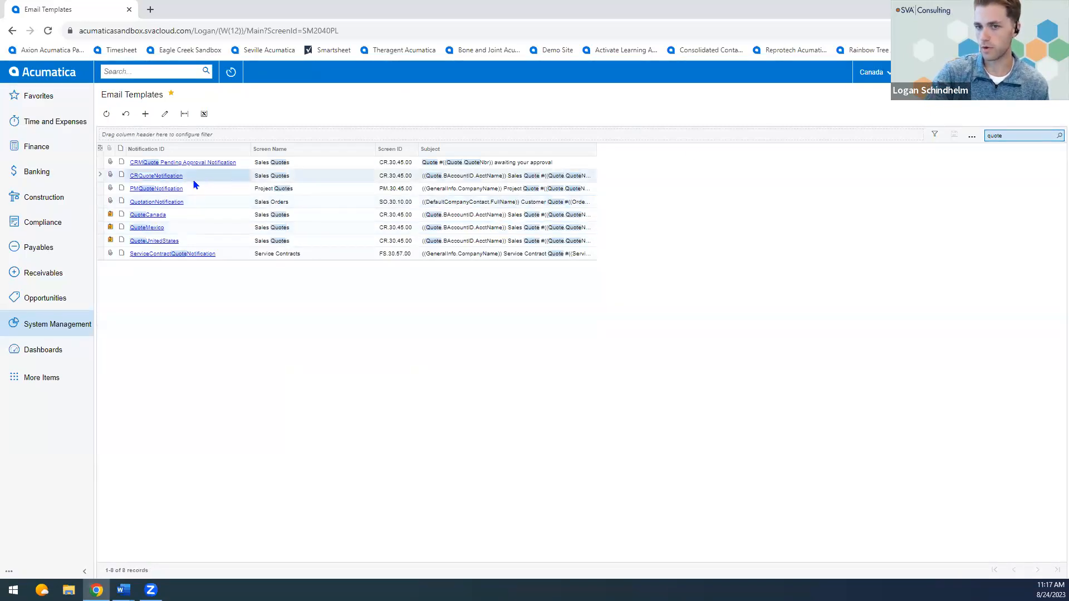
left_click(158, 176)
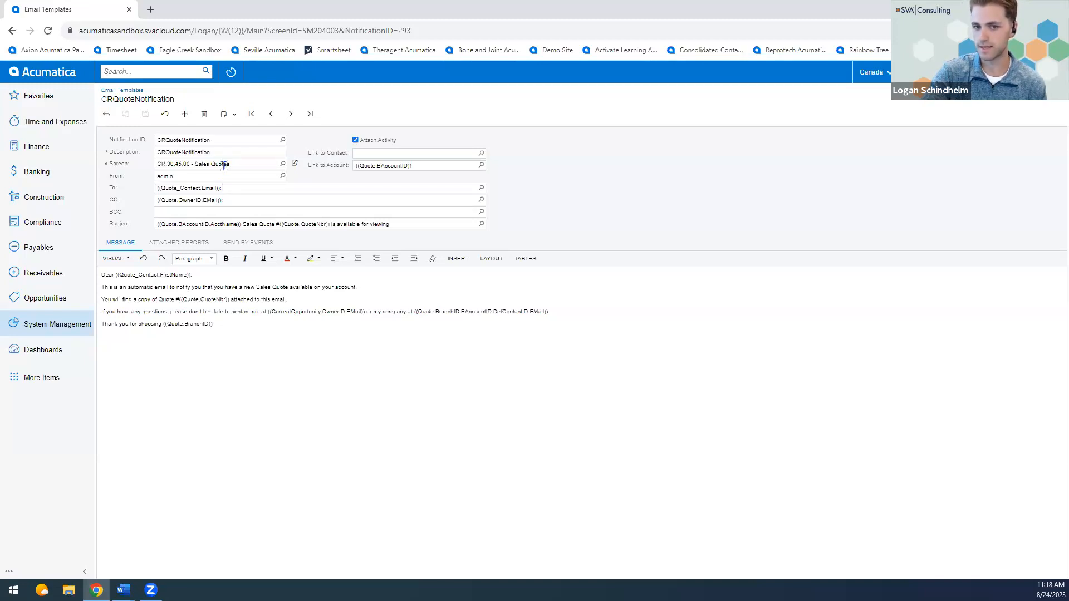
Insert the Quote Contact Last Name data field after the first name placeholder in the greeting.
left_click(200, 175)
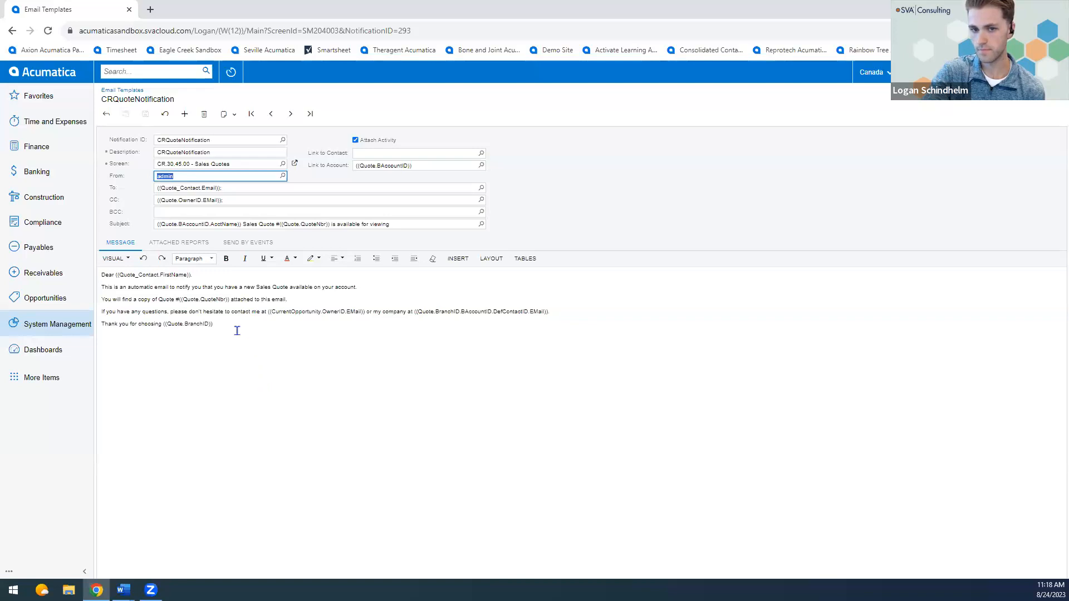
left_click(198, 275)
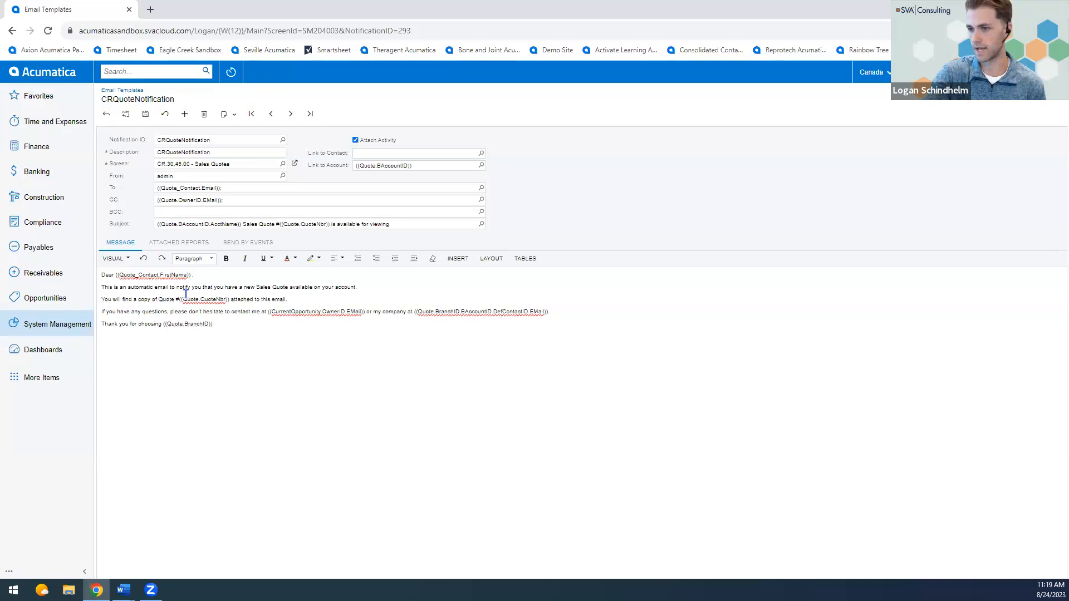
left_click(458, 259)
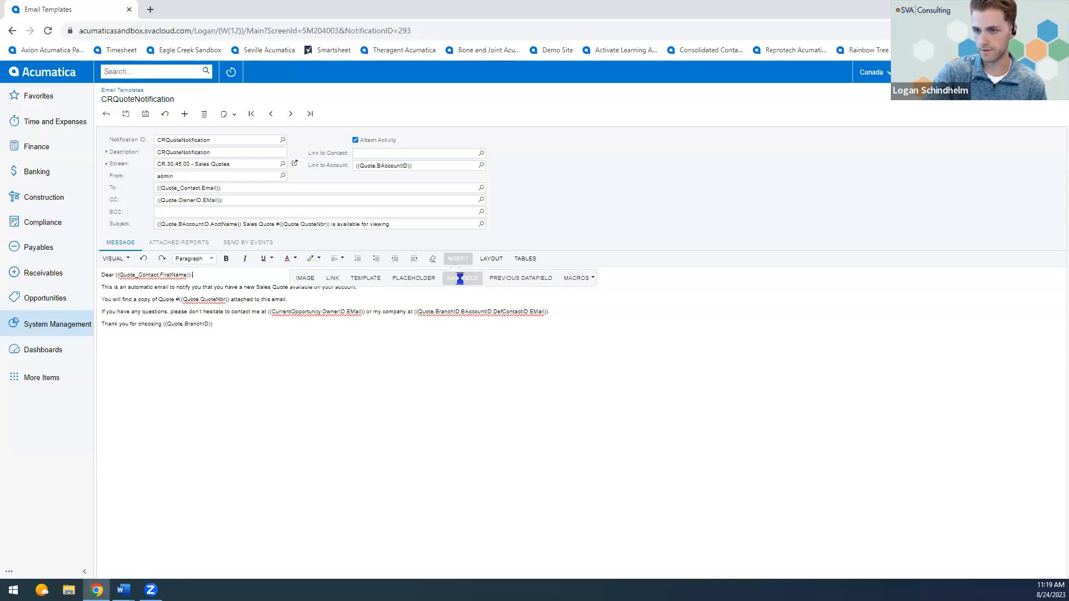
left_click(462, 277)
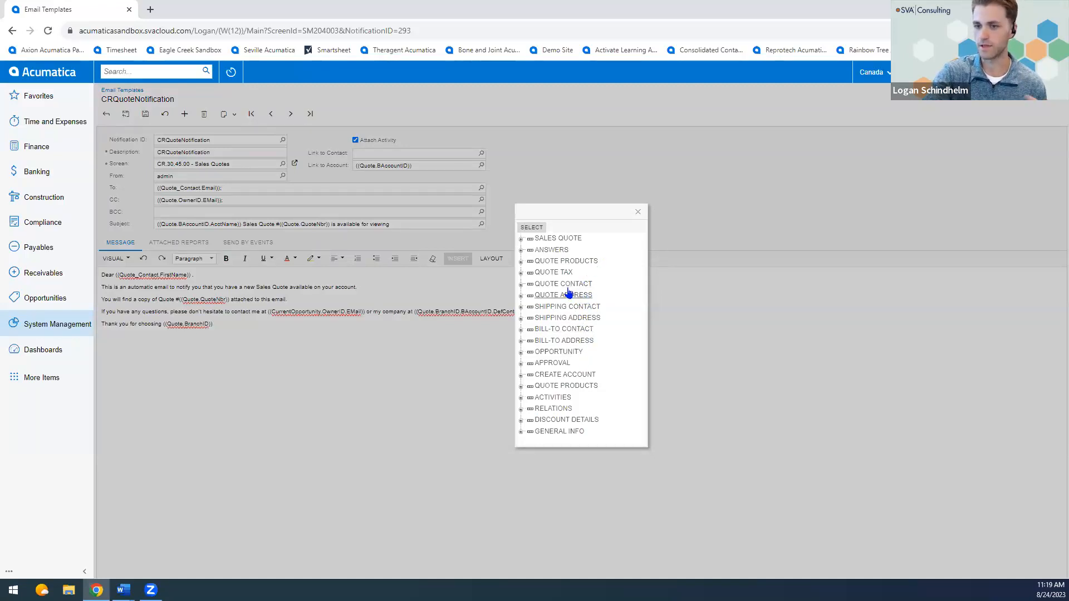
left_click(521, 285)
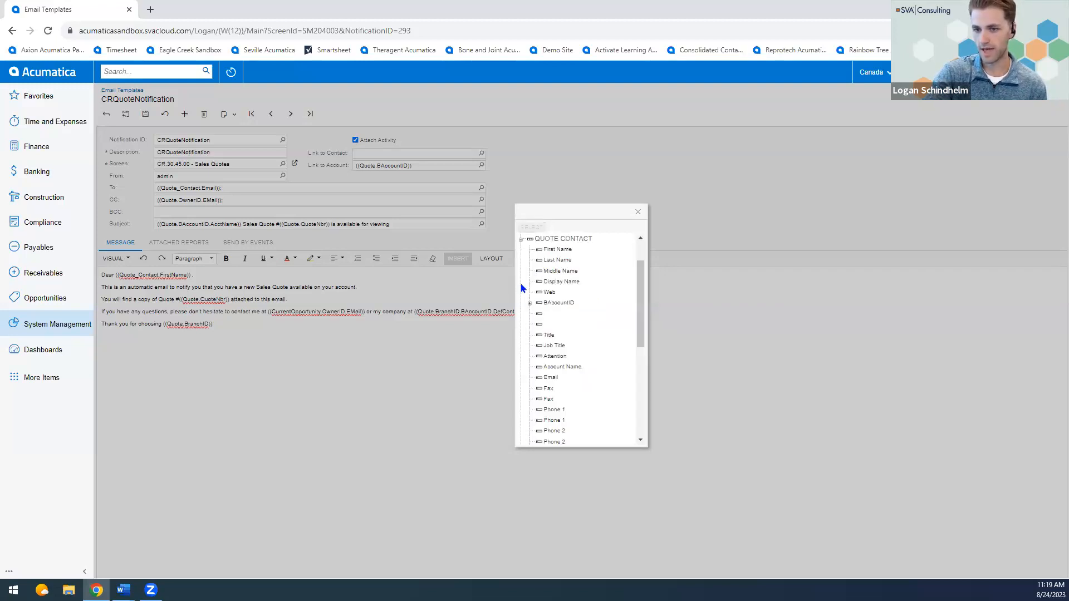
double_click(555, 261)
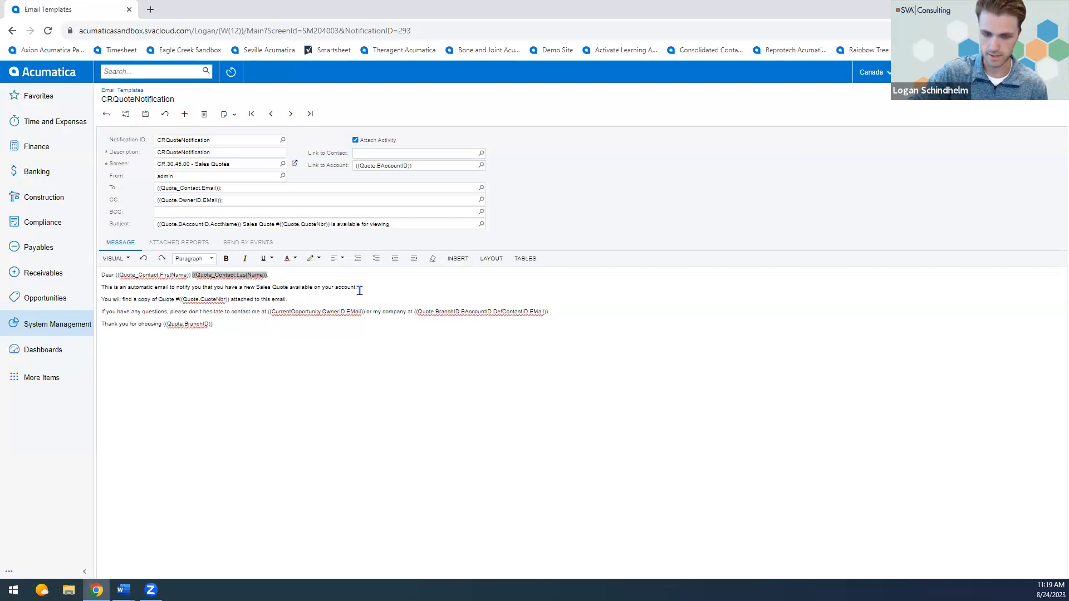
Replace "Dear" with "Hi" in the greeting of the message.
key("BackSpace")
key("BackSpace")
key("BackSpace")
key("BackSpace")
key("BackSpace")
type("Hi")
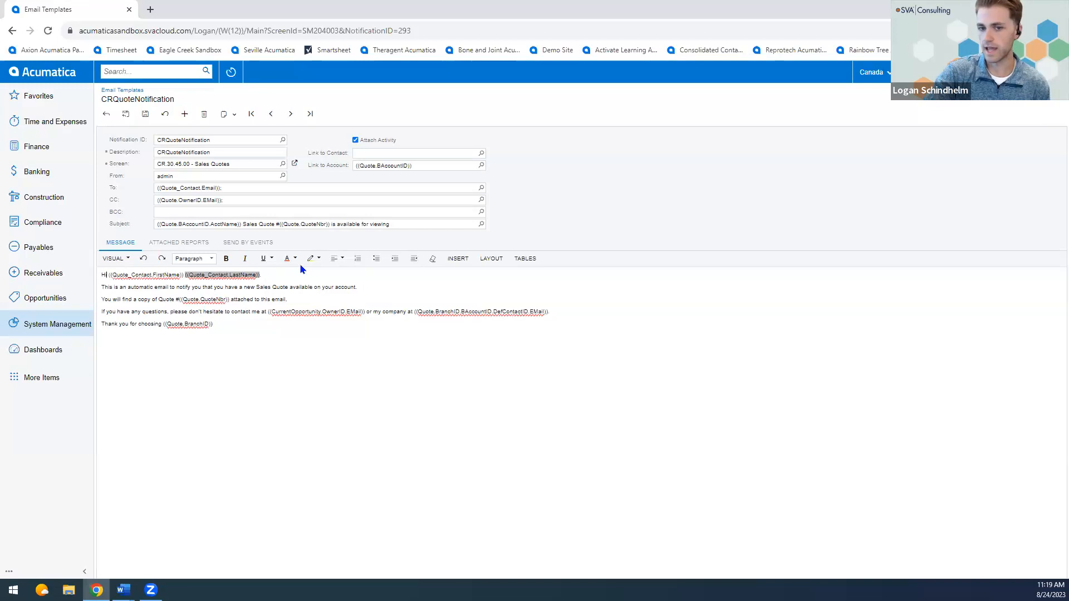
Clear the background highlight from the last name placeholder in the greeting and save the template.
left_click_drag(279, 277, 162, 276)
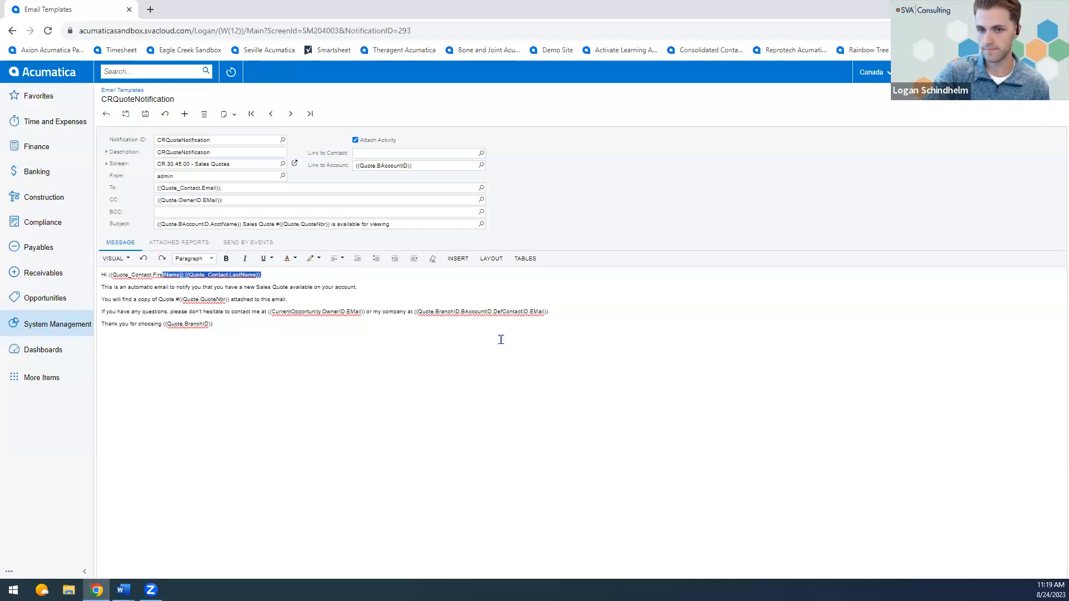
left_click(309, 260)
left_click(303, 277)
left_click(290, 313)
left_click(145, 115)
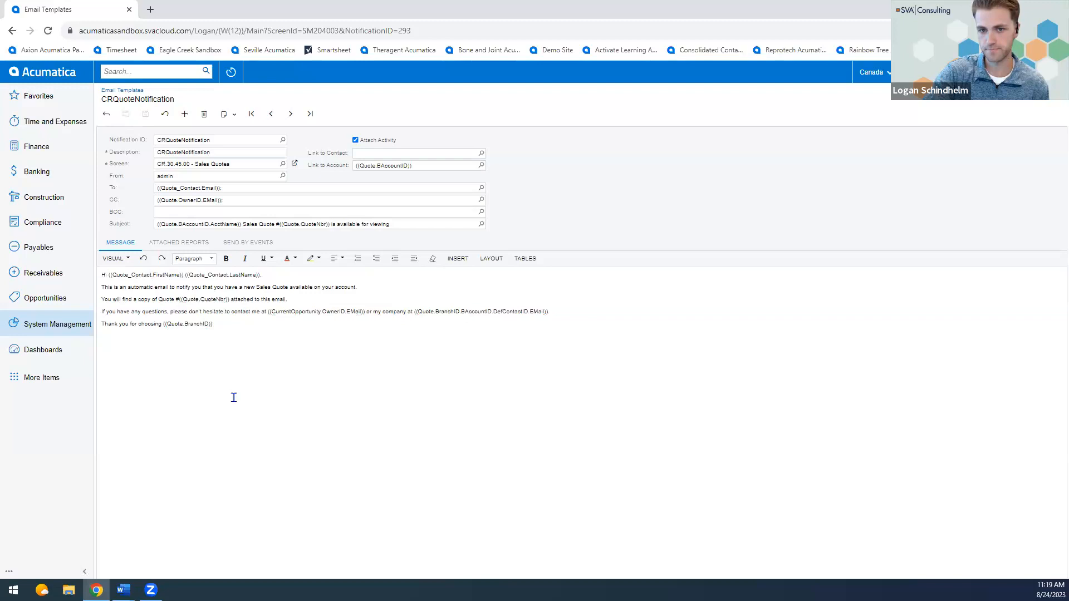
Check the attached report settings of CRQuoteNotification and return to its message.
left_click(183, 245)
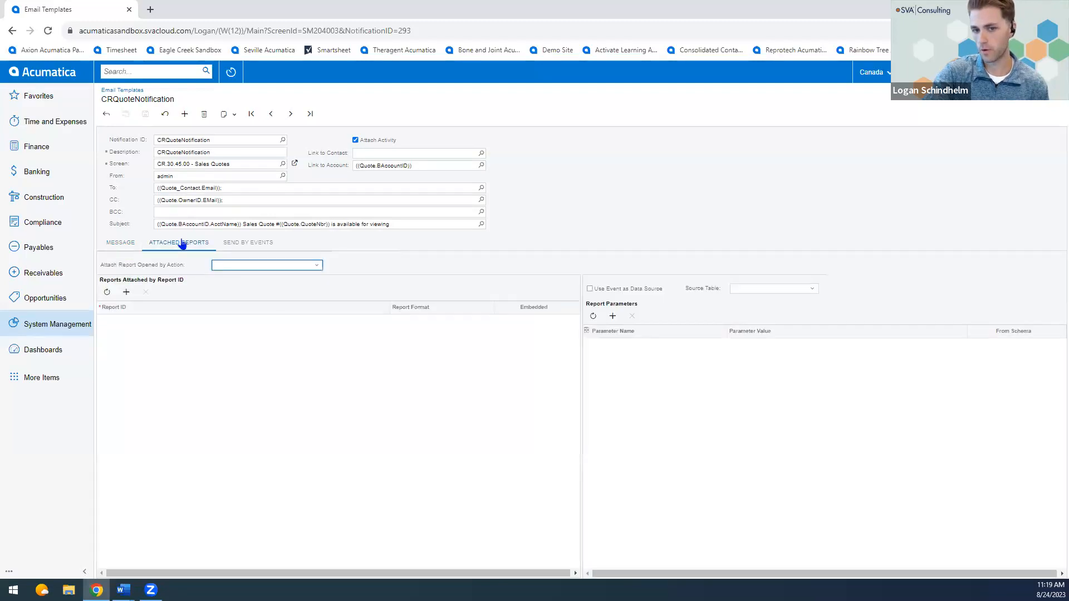
left_click(131, 243)
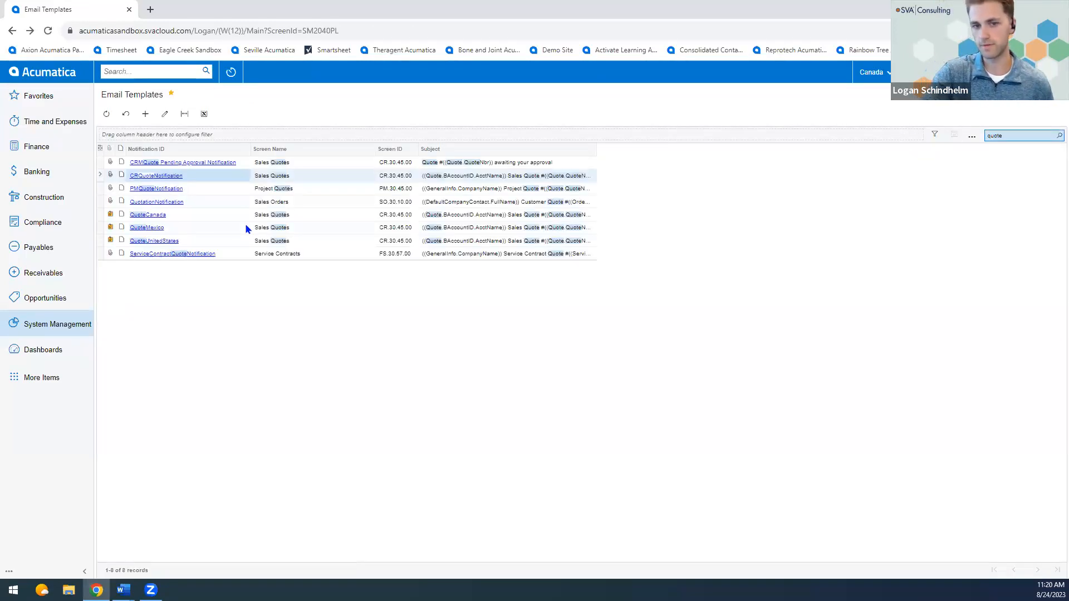
Review the QuoteCanada, QuoteMexico and QuoteUnitedStates entries in the templates list and compare them with the available company branches.
left_click(196, 217)
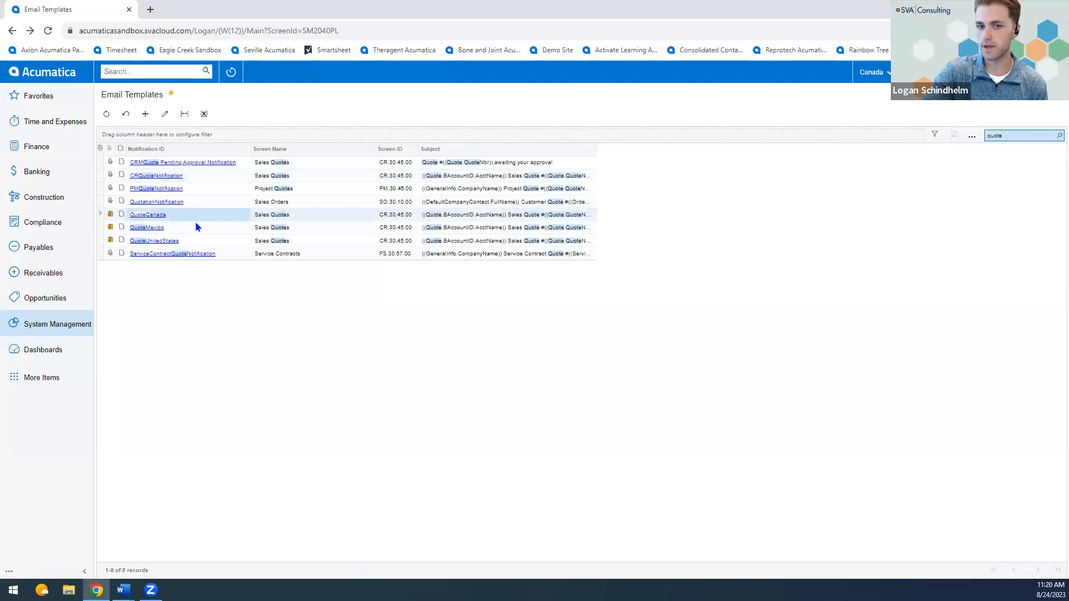
left_click(195, 228)
left_click(198, 216)
left_click(189, 229)
left_click(188, 241)
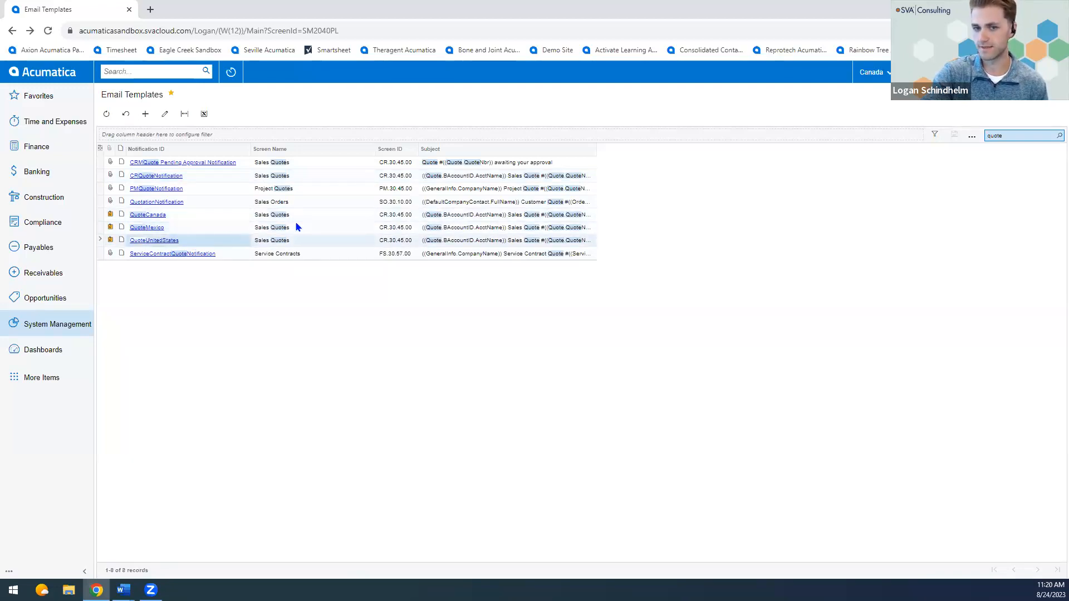
left_click(866, 73)
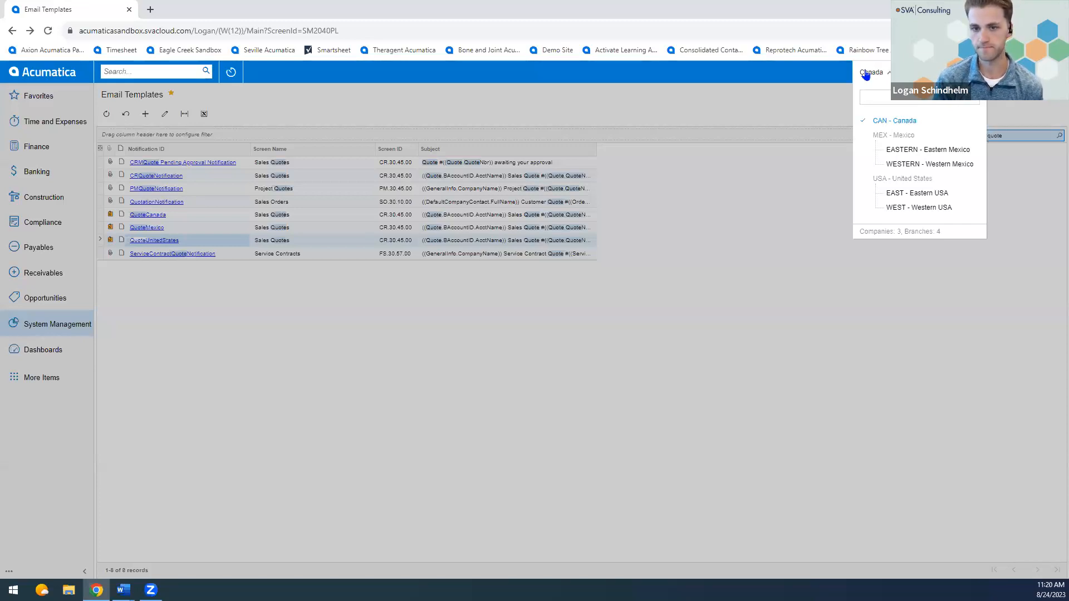
left_click(567, 216)
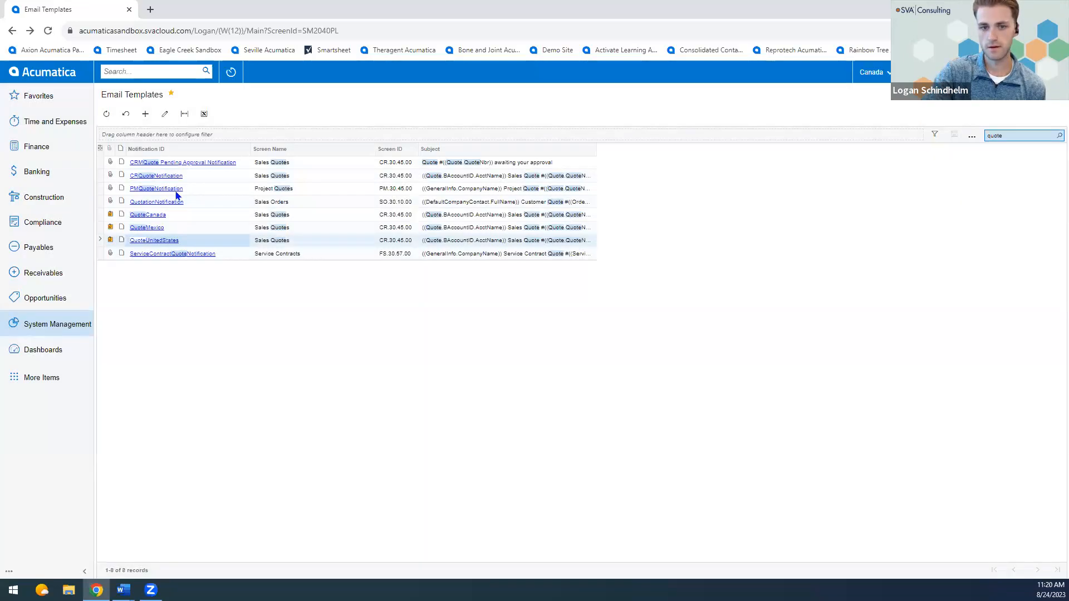
Open the QuoteCanada template, check its CC field, and view the options for copying and exporting it.
left_click(143, 216)
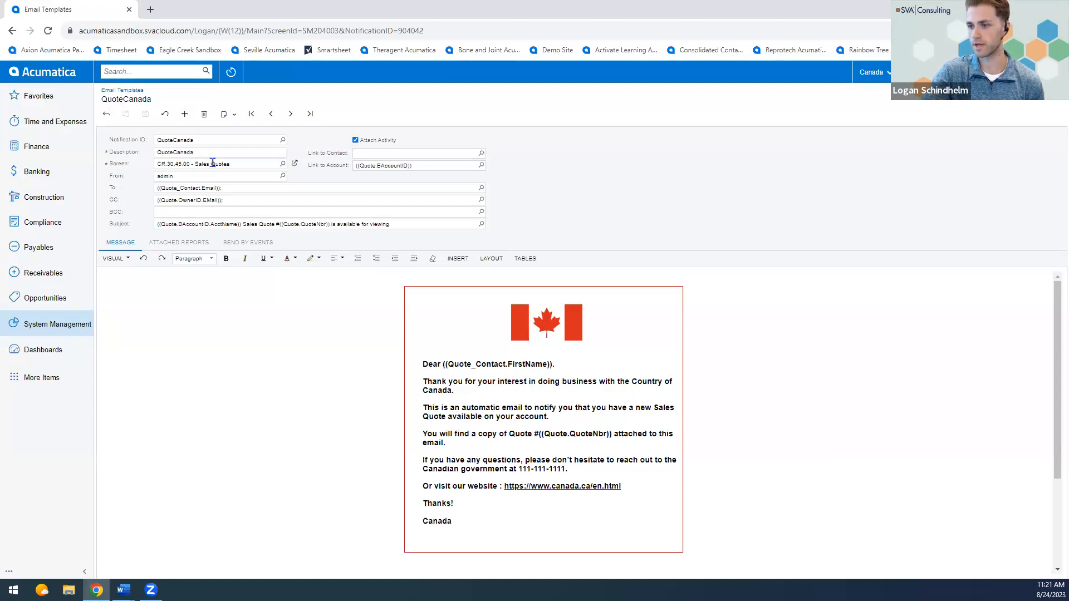
left_click(209, 200)
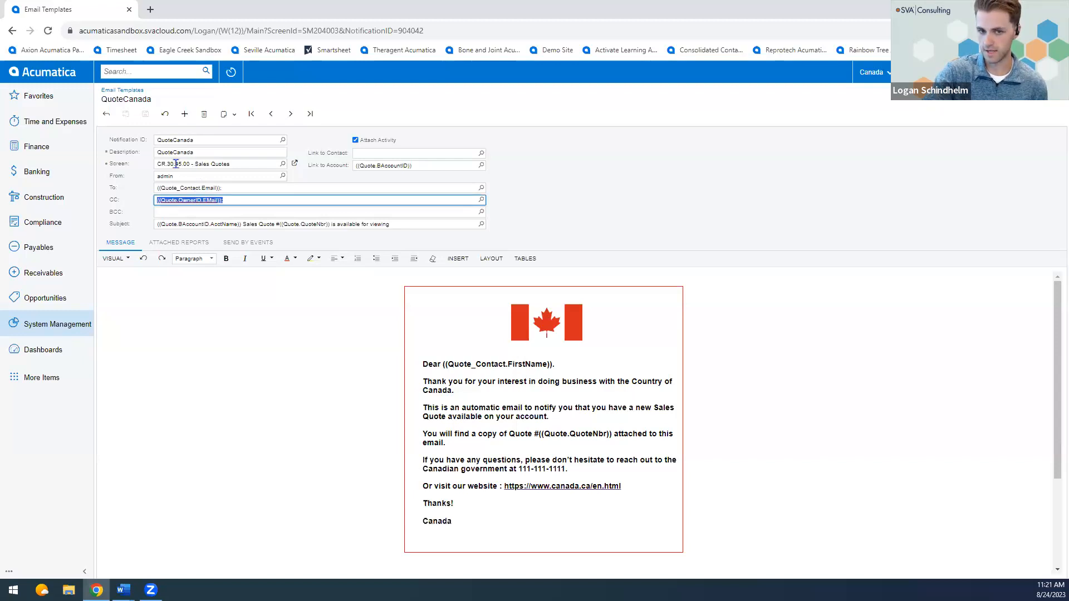
left_click(226, 114)
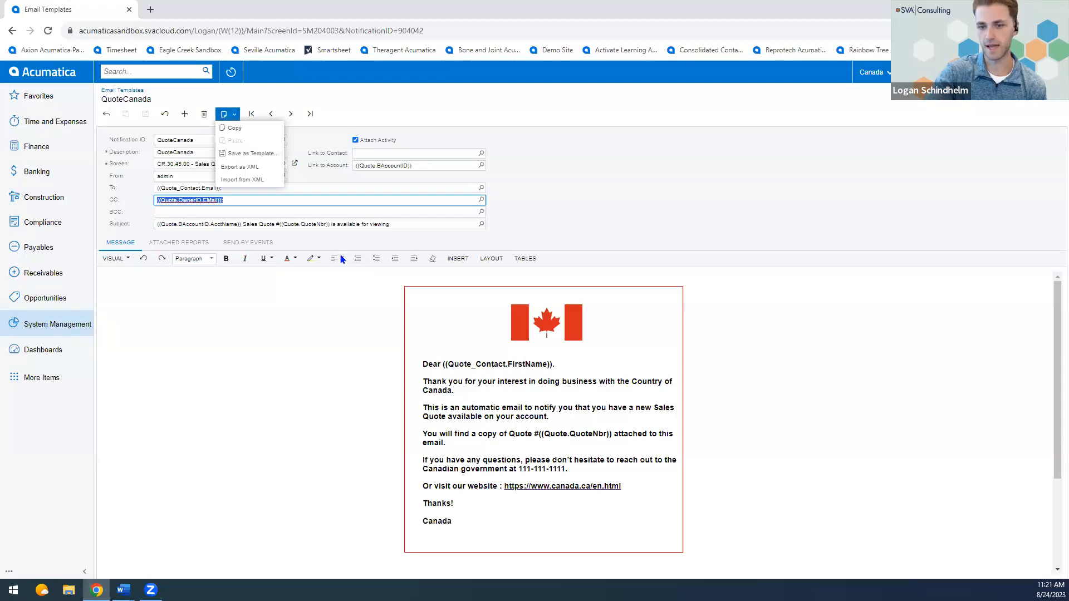
left_click(480, 366)
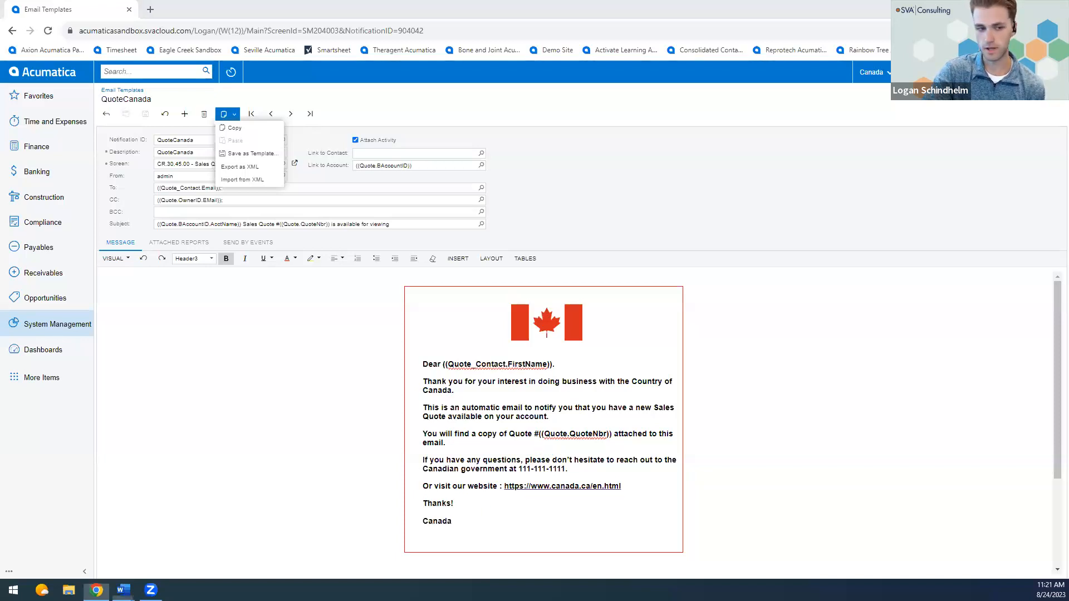
Copy the QuoteCanada message text from "Dear" through "Canada" into a blank Word document.
left_click(456, 486)
left_click_drag(478, 526, 419, 377)
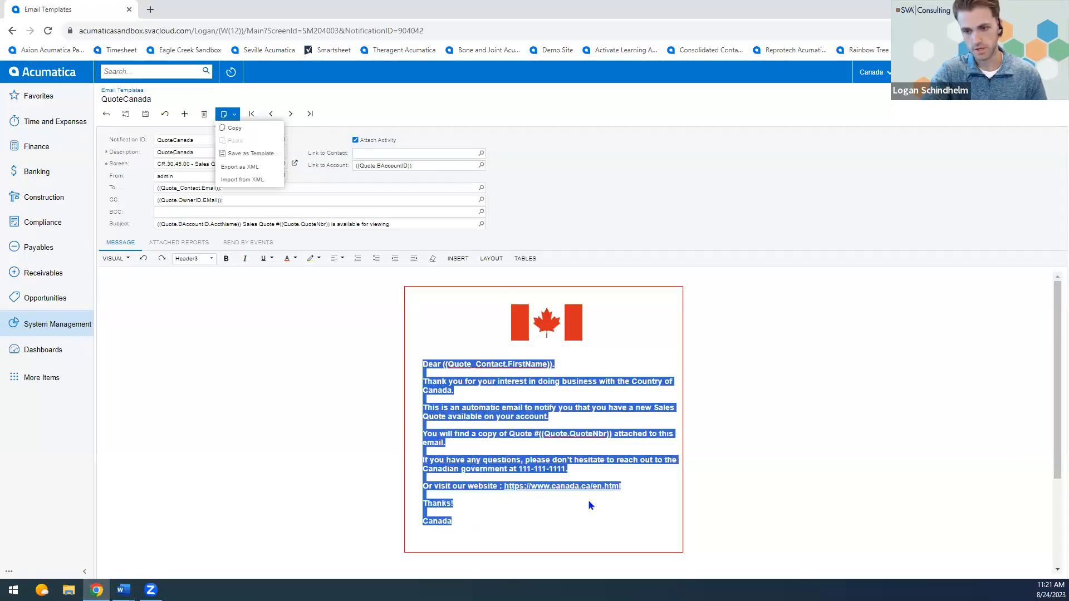
key("alt+Tab")
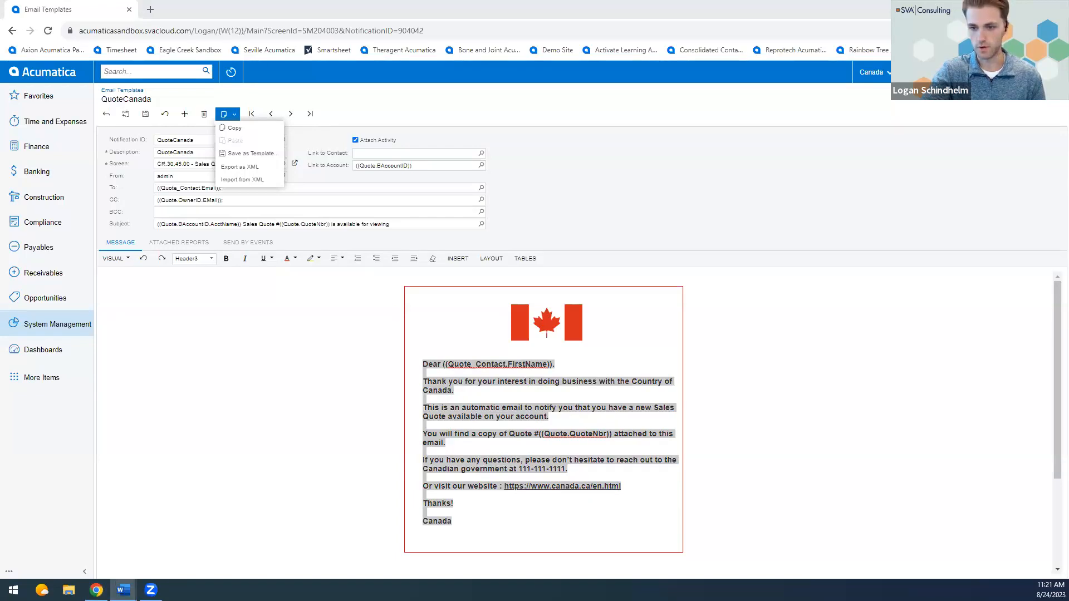
left_click_drag(605, 103, 605, 78)
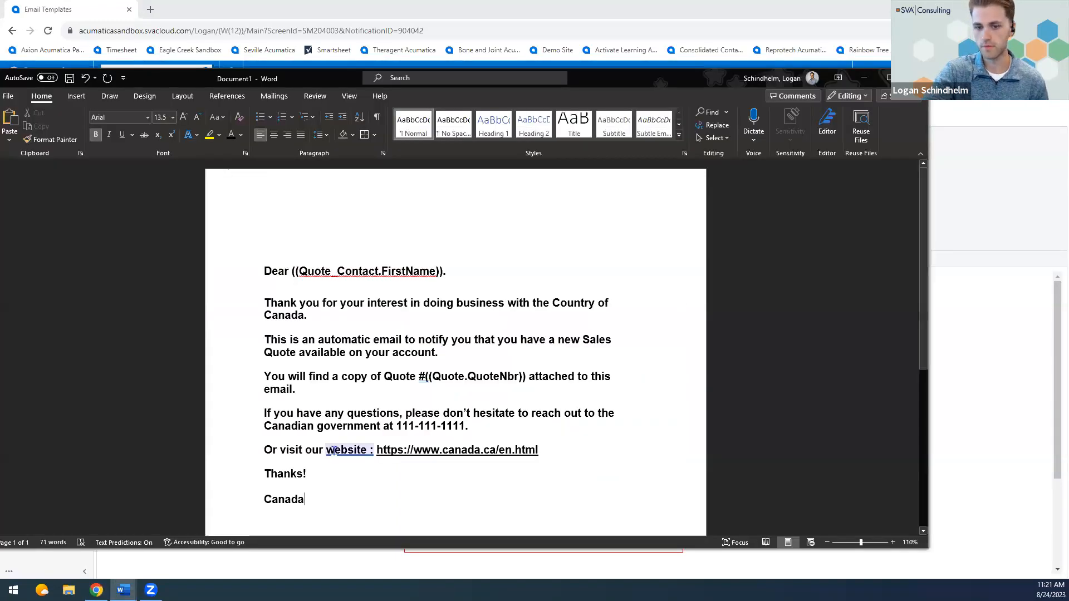
Change the font colour of all the message text in the Word document to red.
left_click_drag(318, 499, 268, 257)
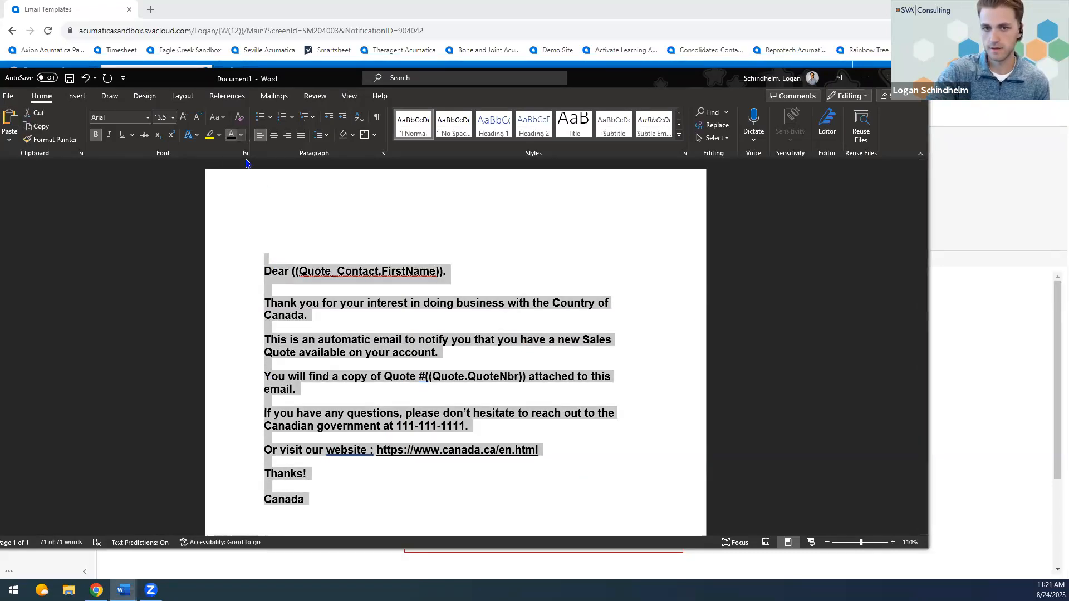
left_click(241, 136)
left_click(240, 262)
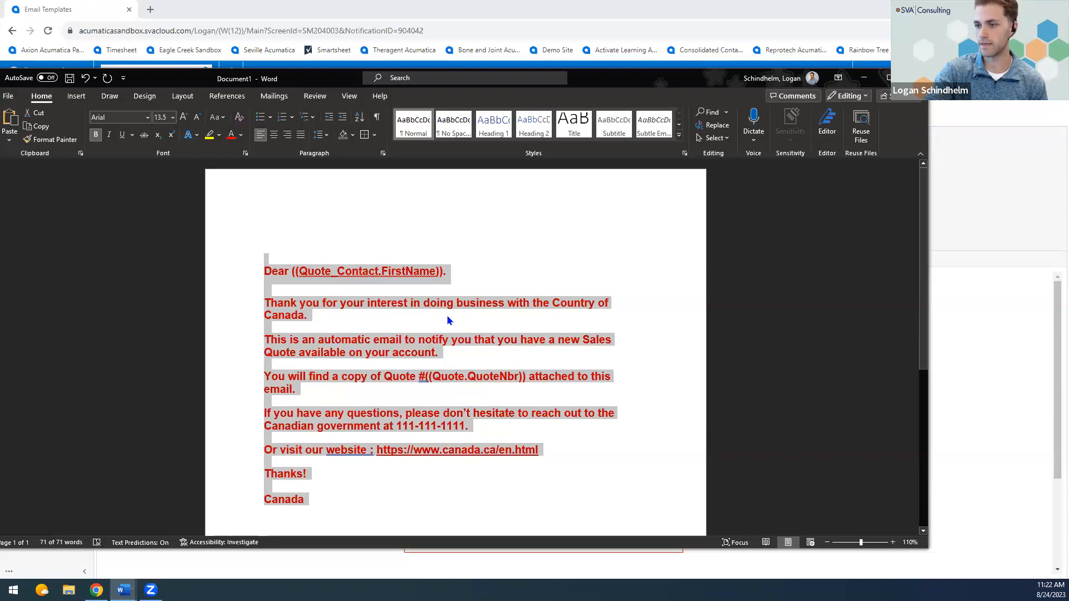
left_click(419, 342)
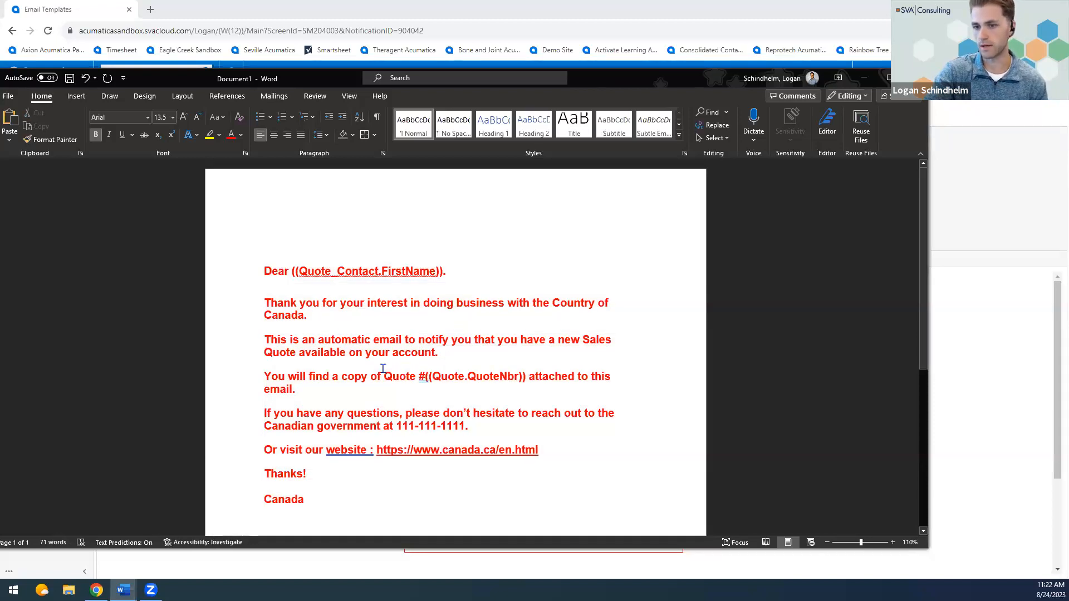
Copy the red text from Word, switch back to Acumatica in Chrome, and replace the QuoteCanada message text with it.
left_click_drag(303, 498, 265, 274)
key("ctrl+c")
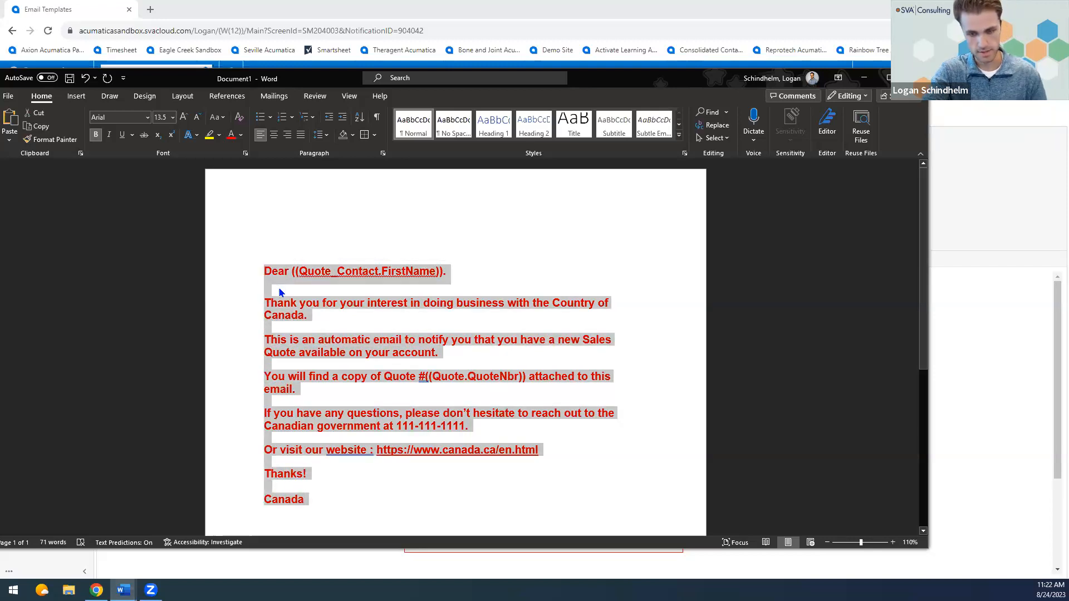
left_click(96, 590)
left_click(600, 483)
left_click(595, 454)
left_click(452, 522)
left_click_drag(452, 522, 426, 367)
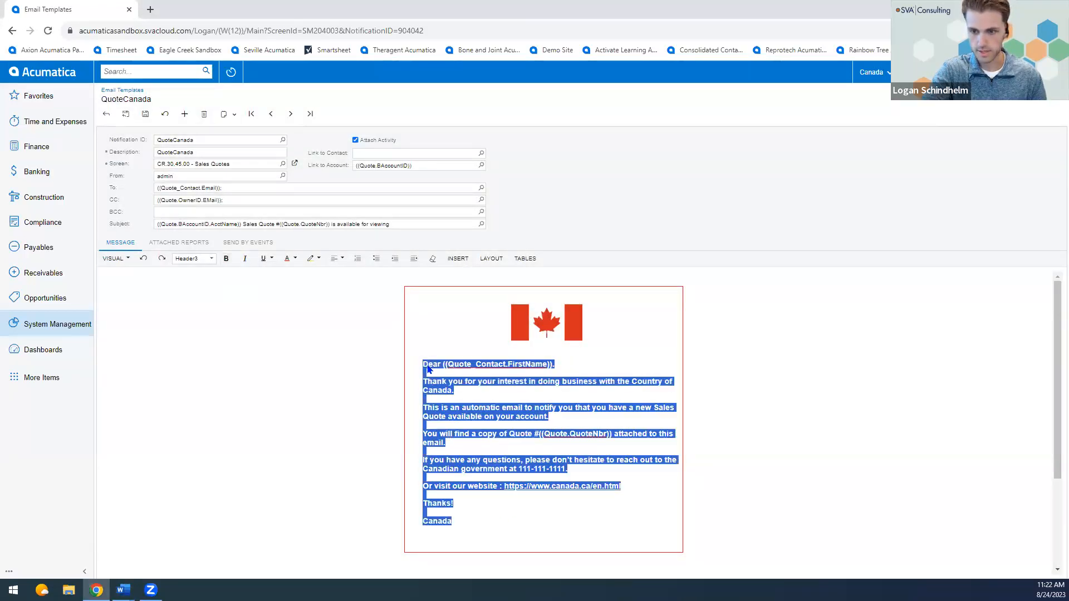
key("ctrl+v")
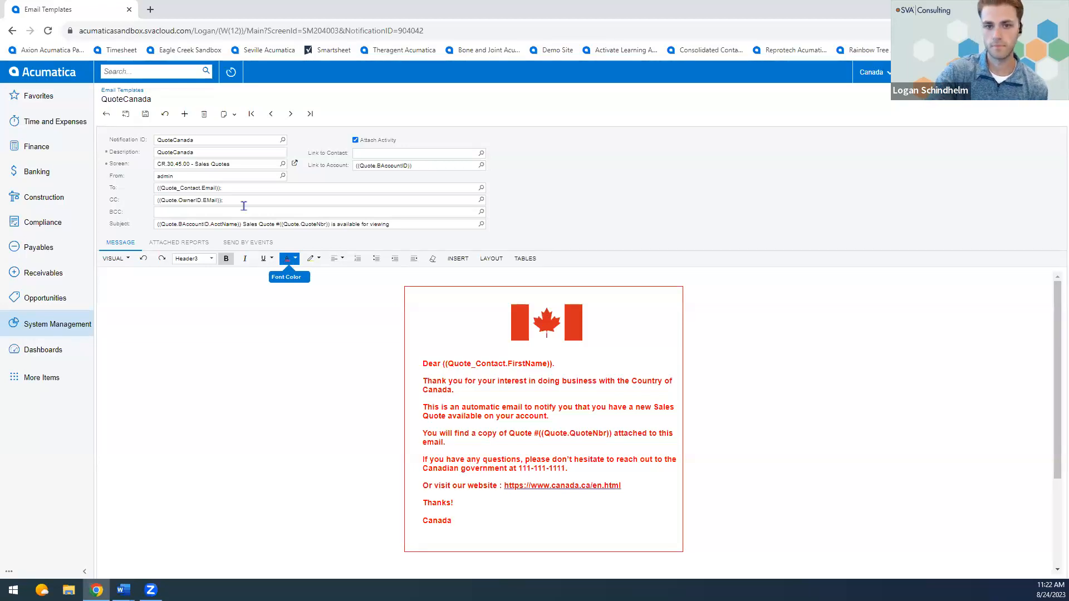
Discard the unsaved changes to QuoteCanada and move on to the QuoteUnitedStates template.
left_click(165, 114)
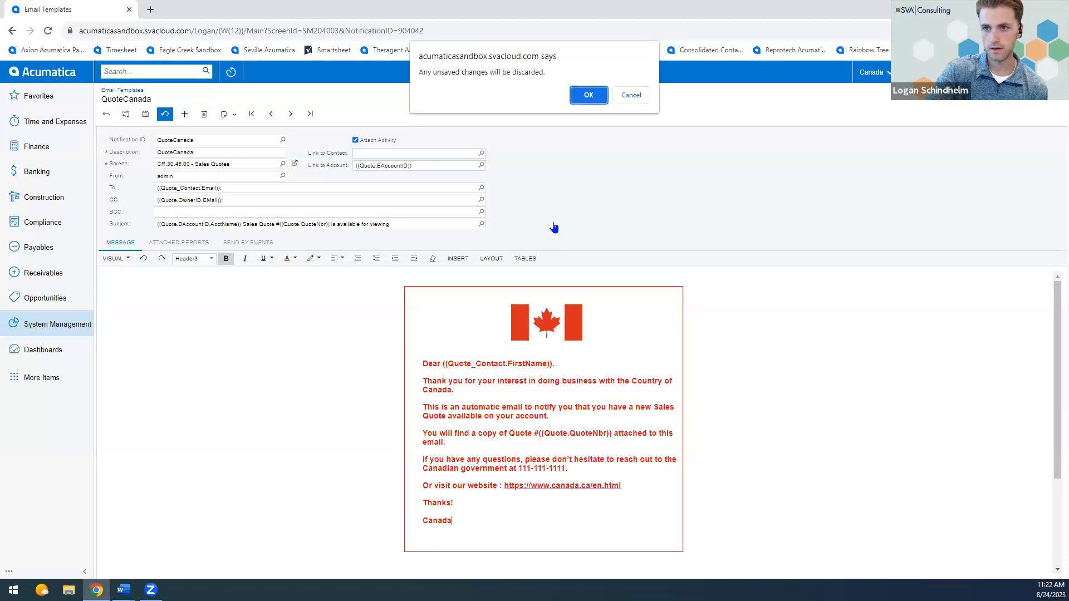
left_click(589, 95)
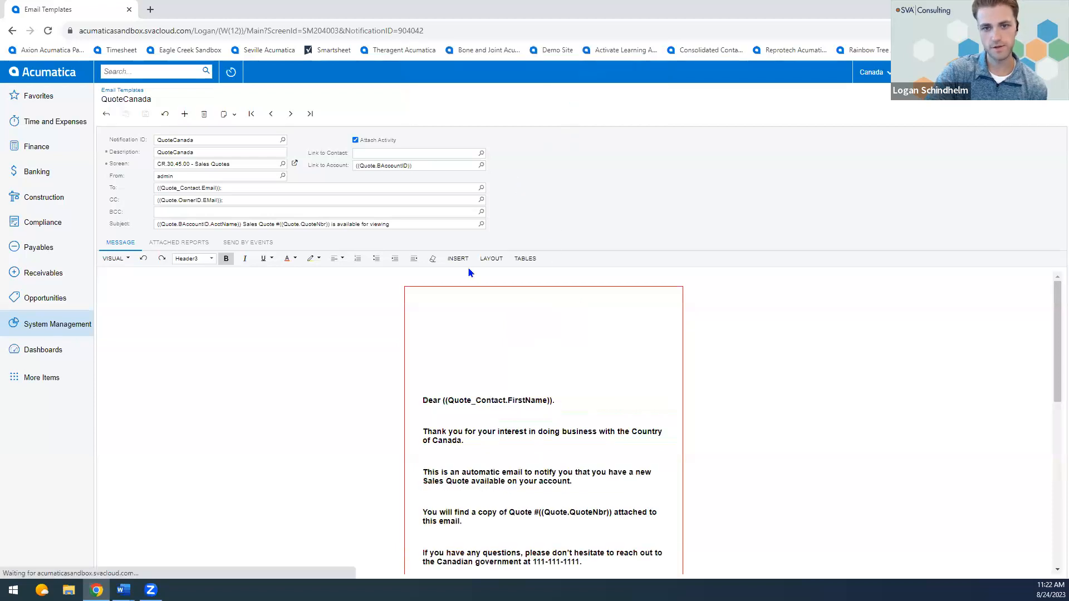
left_click(287, 115)
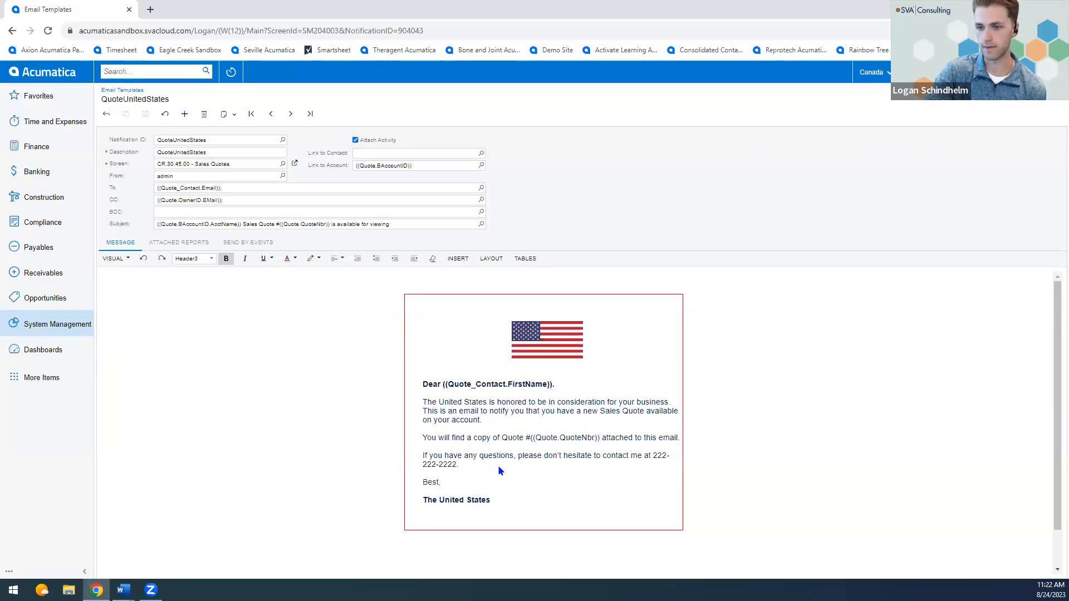
Move on to the QuoteMexico email template and check which screen it is linked to.
left_click(289, 115)
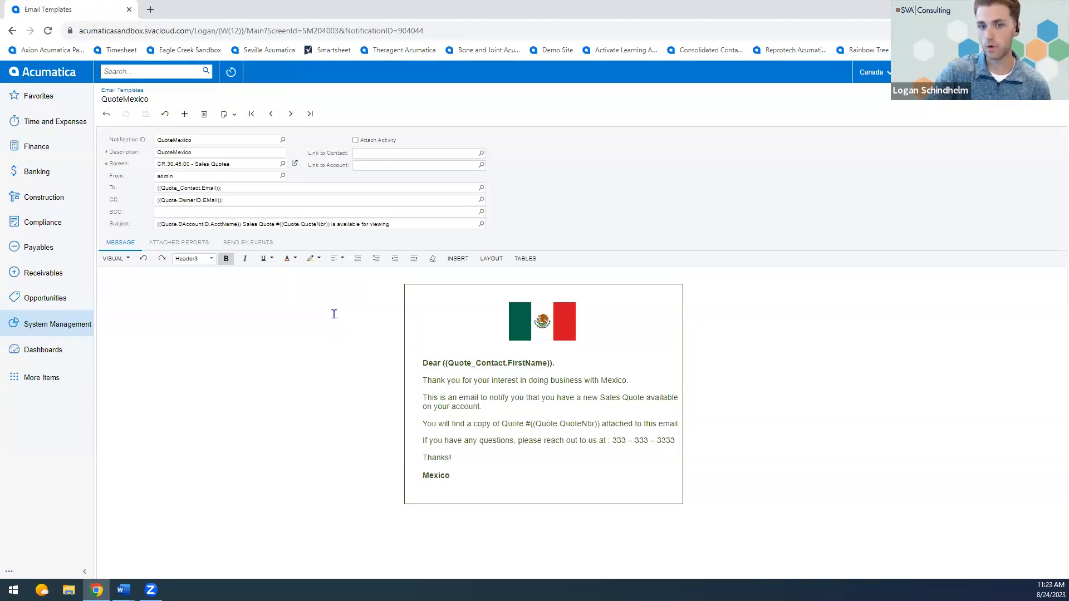
left_click(218, 163)
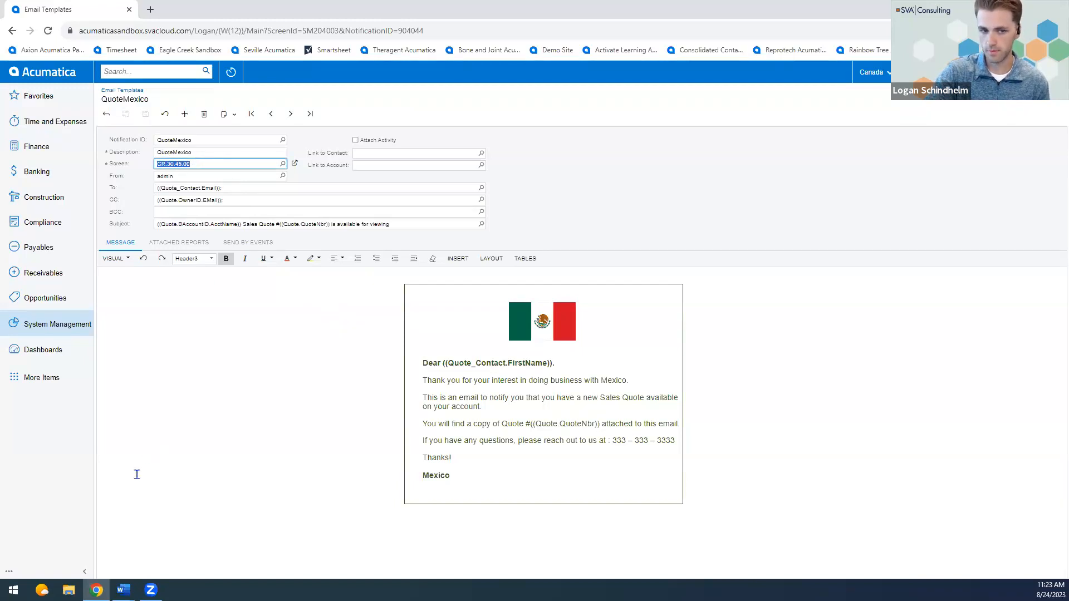
Open the Computer Sale sales quote and create a new email from it in a maximized window.
left_click(39, 299)
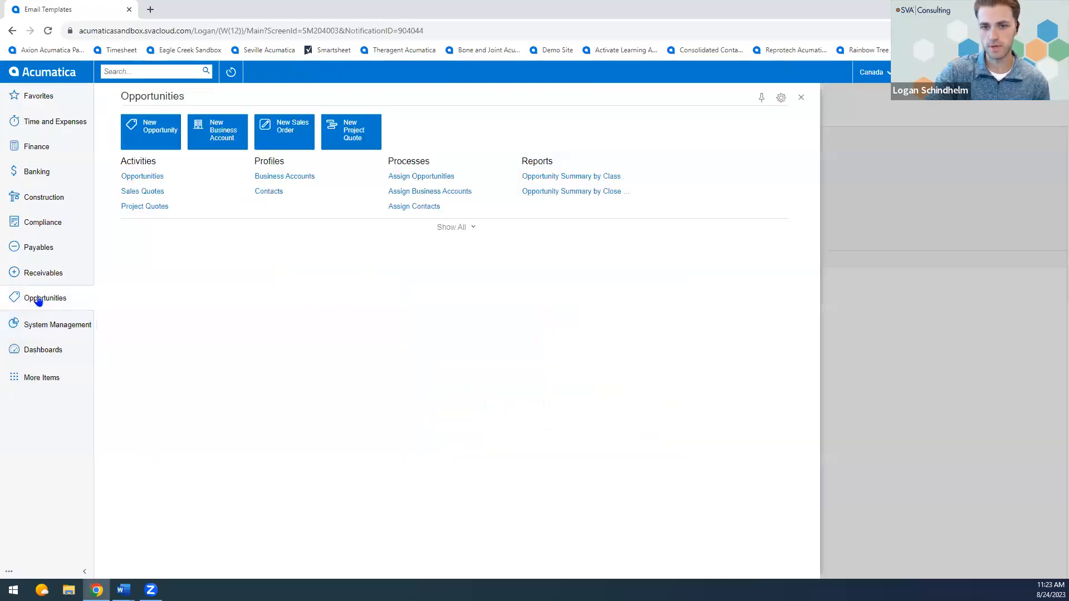
left_click(140, 191)
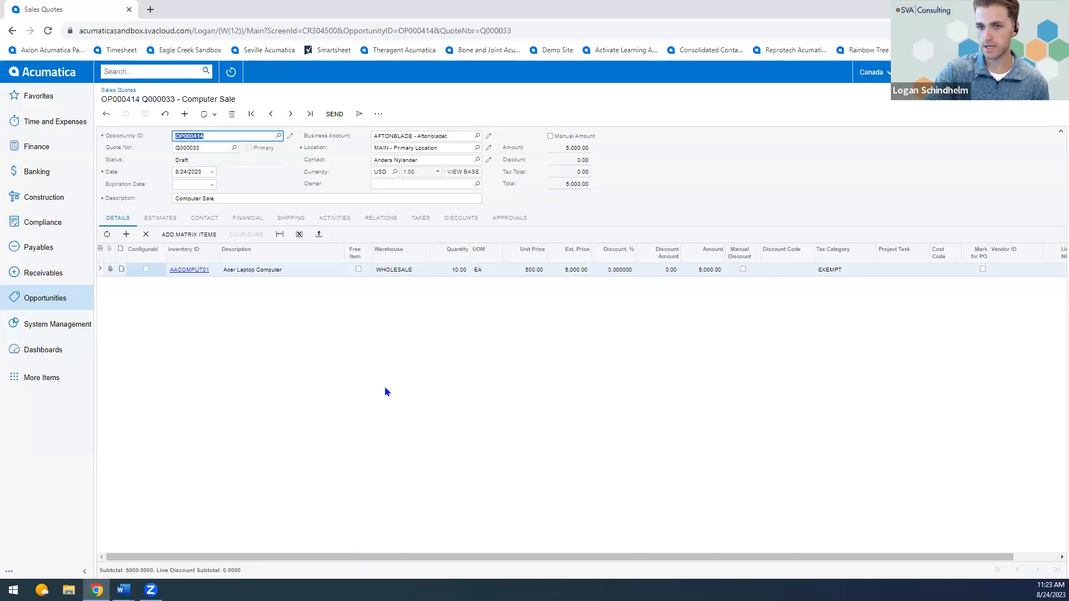
left_click(379, 113)
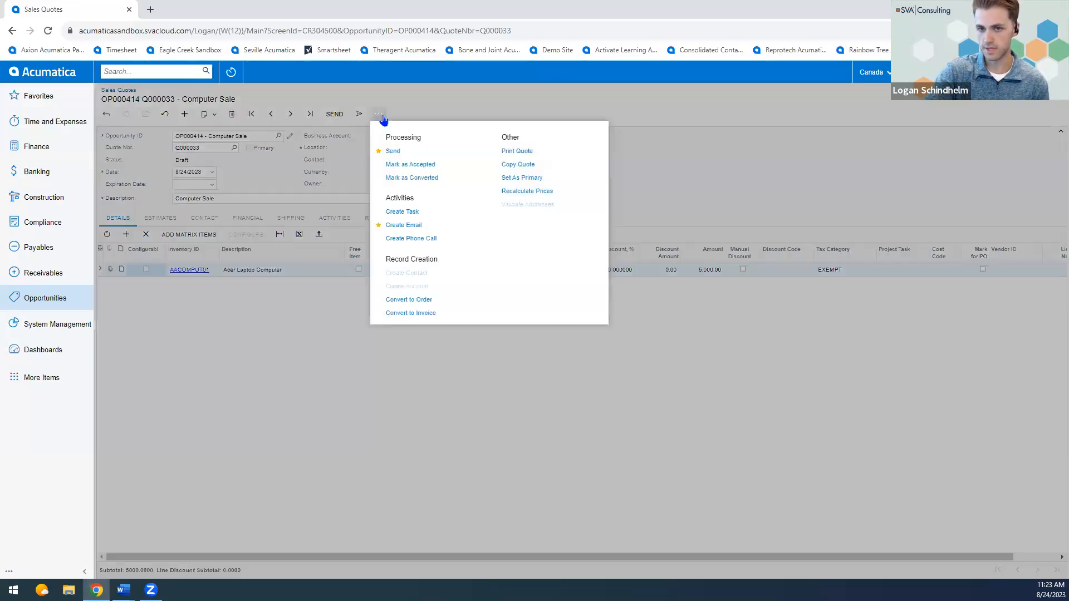
left_click(410, 226)
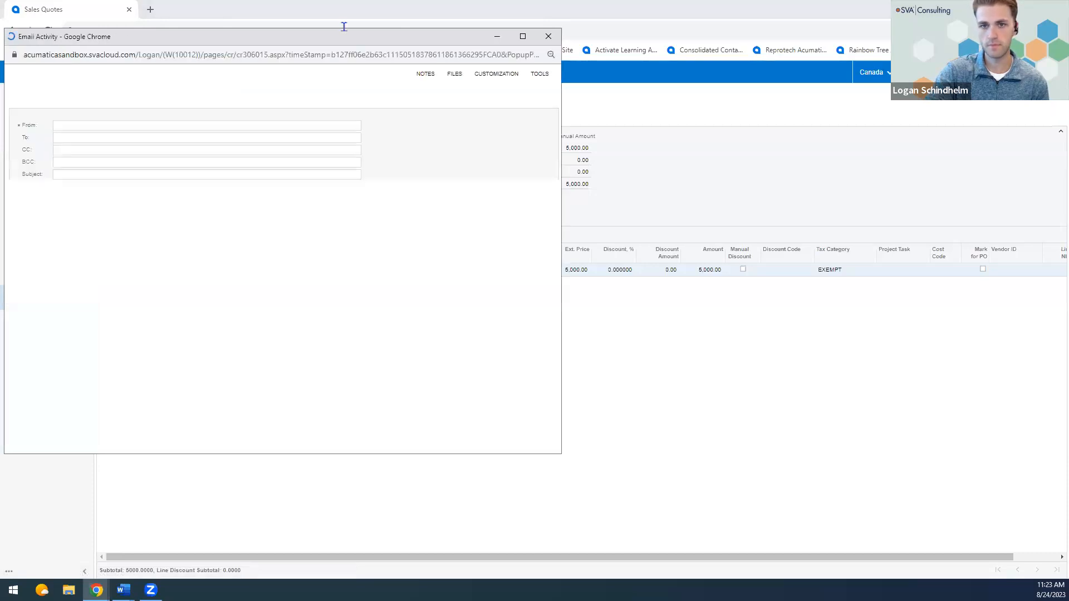
double_click(337, 40)
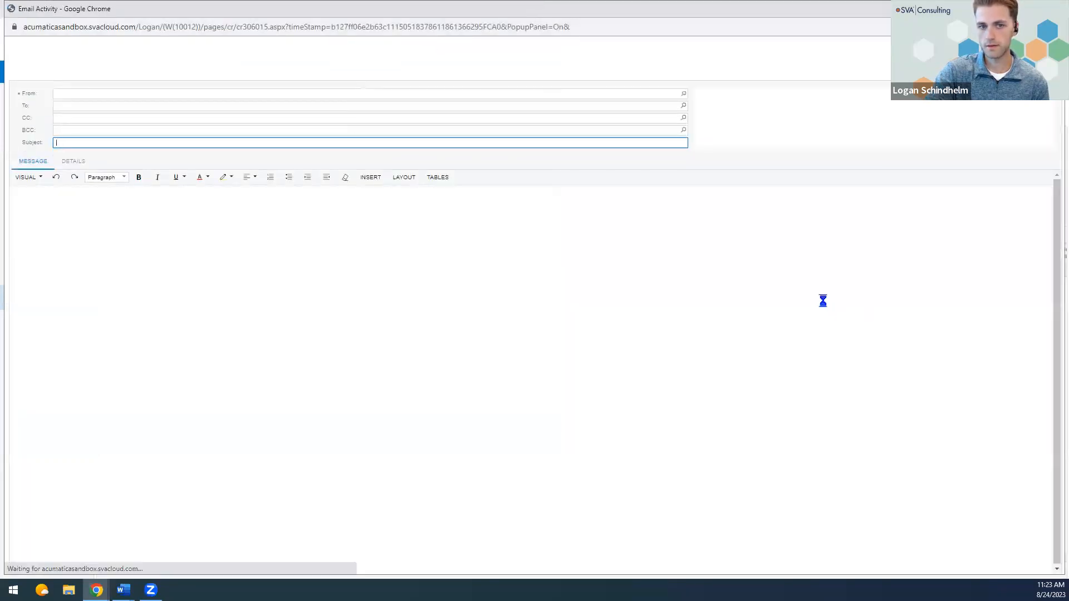
Apply the QuoteMexico template to the email, searching templates for "quote" and replacing the existing email contents.
left_click(167, 67)
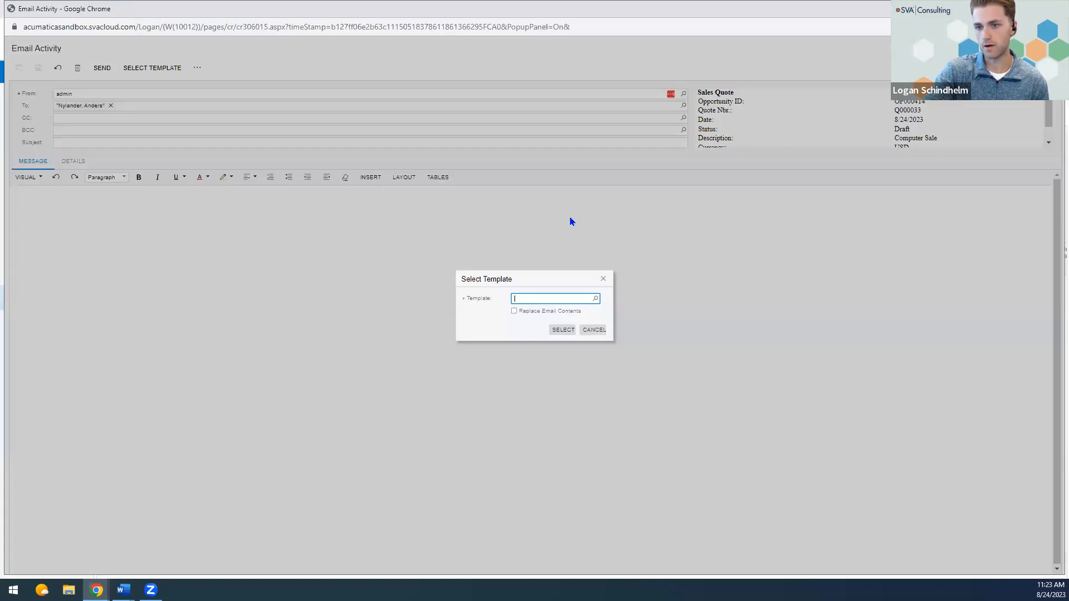
left_click(595, 299)
type("quote")
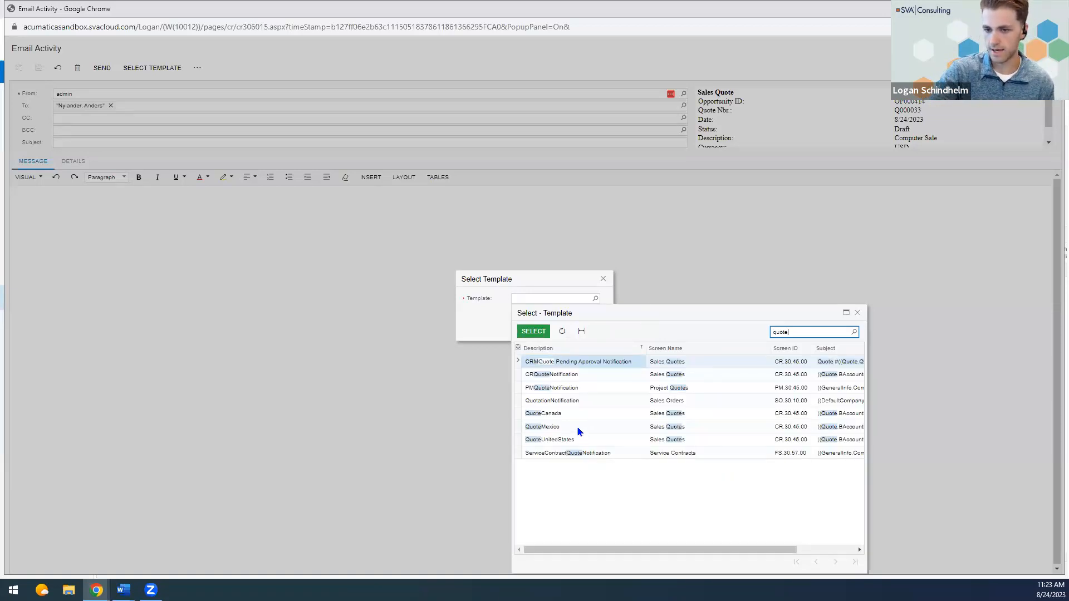
double_click(577, 430)
left_click(526, 310)
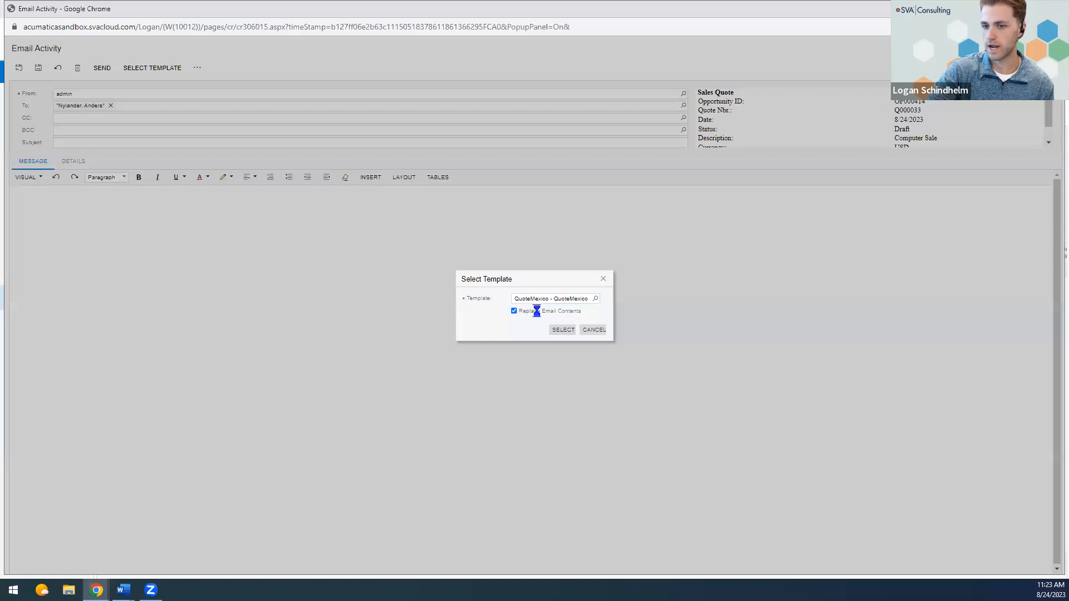
left_click(561, 333)
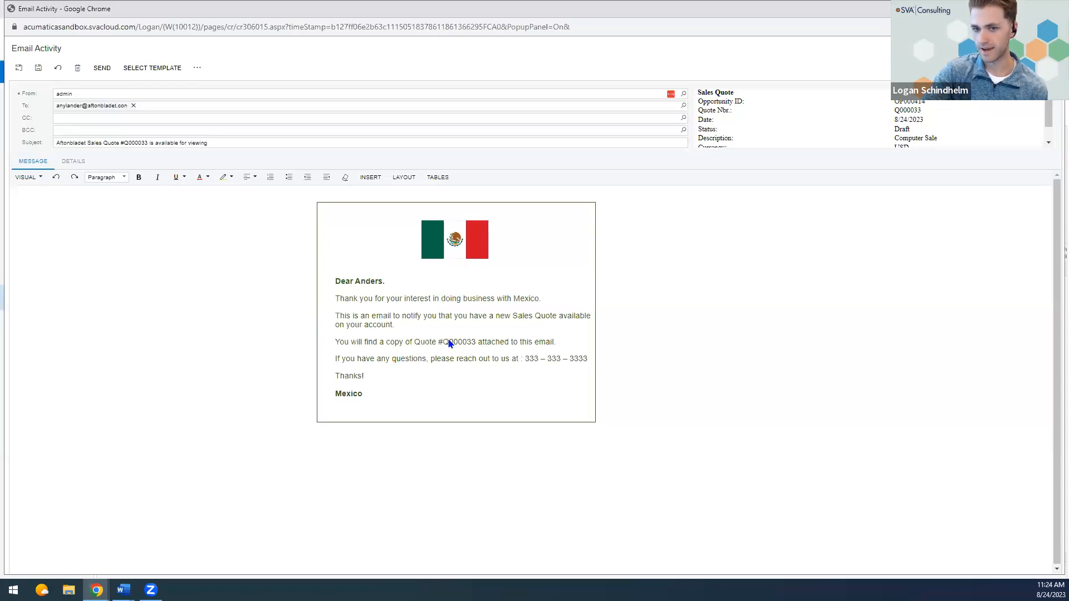
Add a surname after the contact's first name in the email greeting and send the email.
left_click(384, 281)
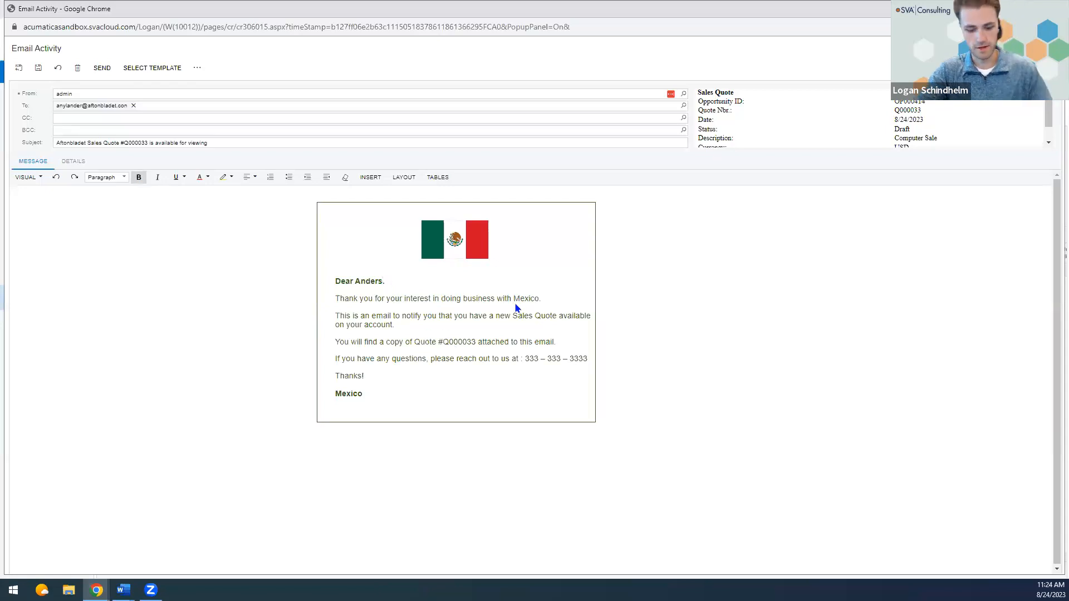
type("Nelson")
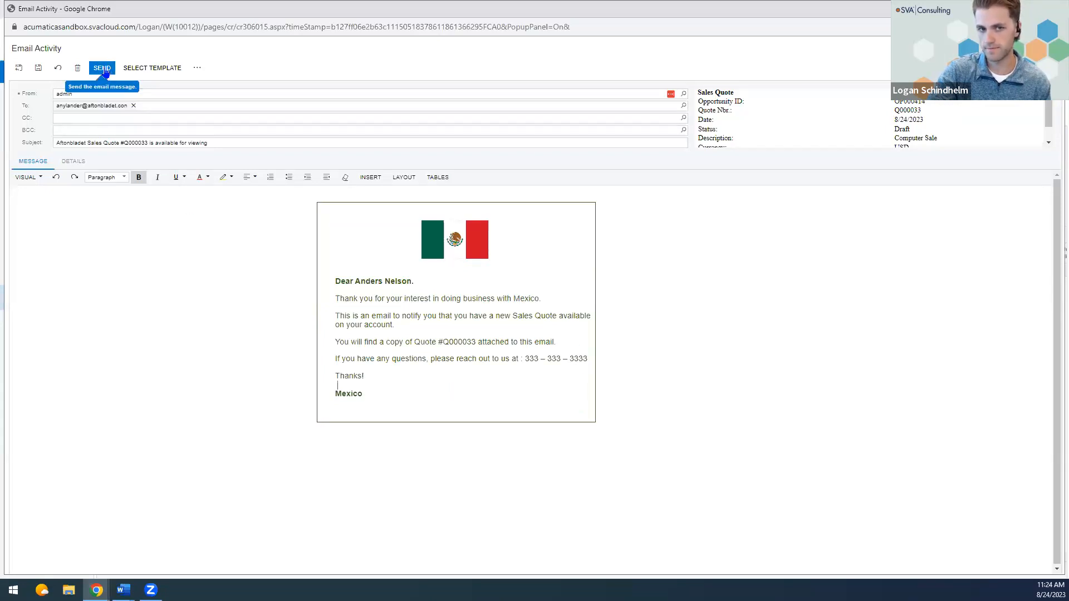
left_click(106, 73)
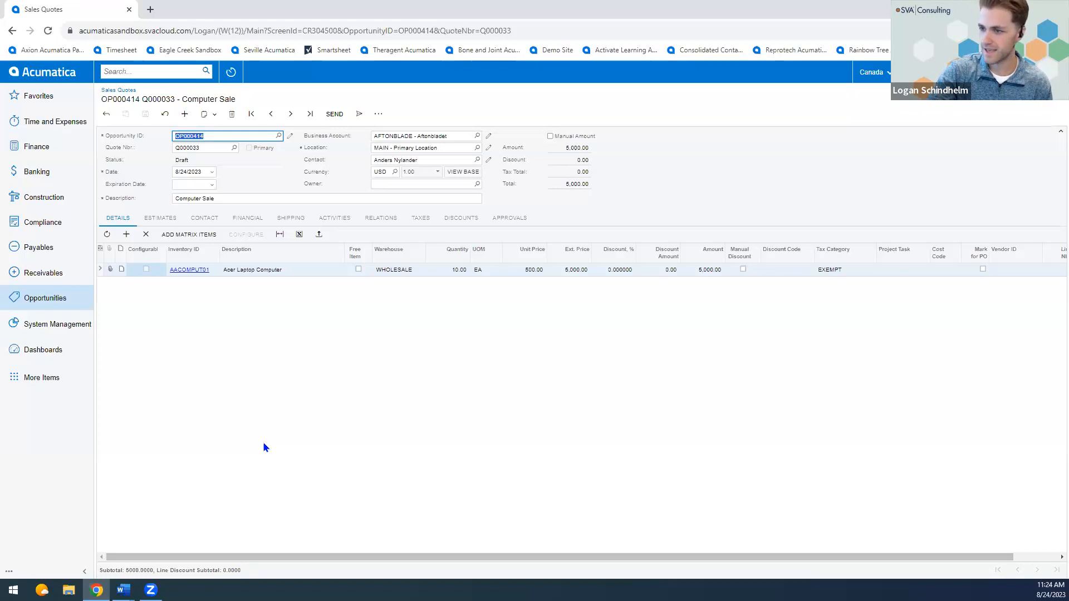
Review the sent Mexico email in the sales quote's activities, enlarging the message preview.
left_click(334, 218)
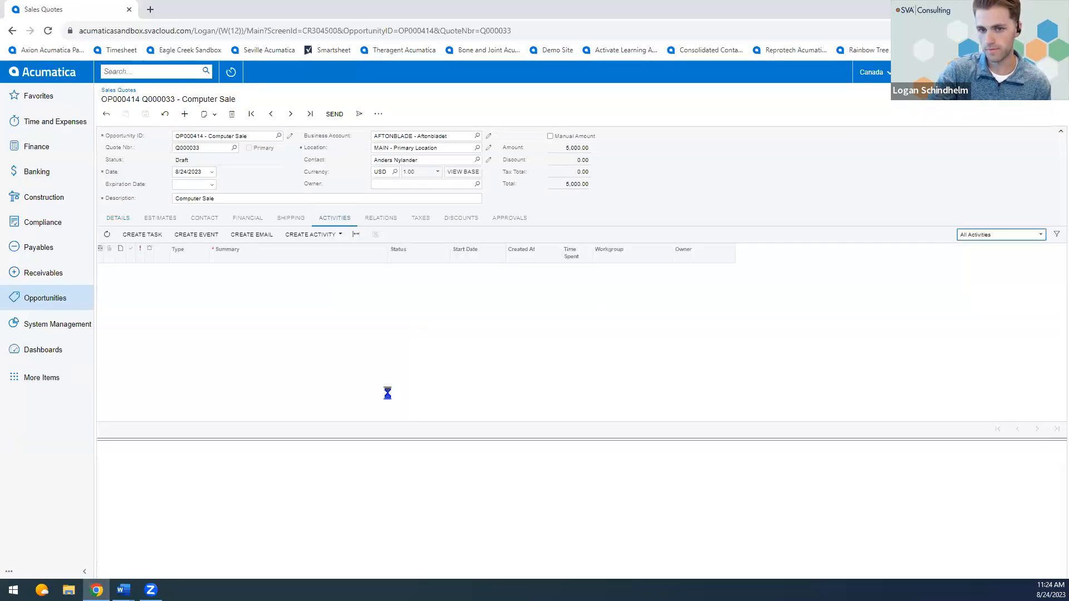
scroll(477, 504, "down", 3)
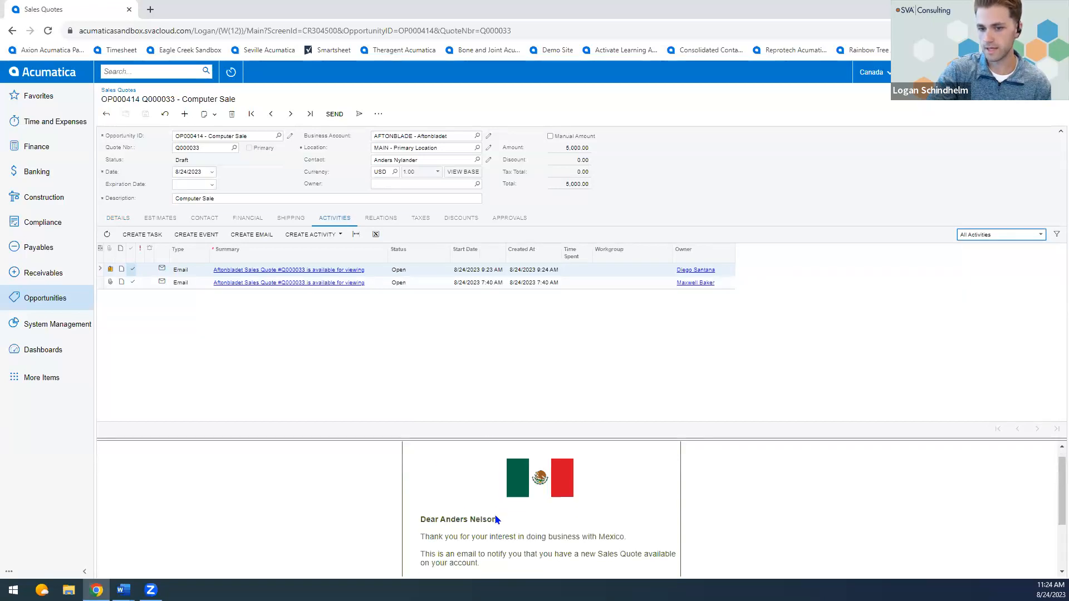
scroll(493, 518, "up", 2)
left_click_drag(490, 439, 470, 333)
scroll(500, 432, "up", 1)
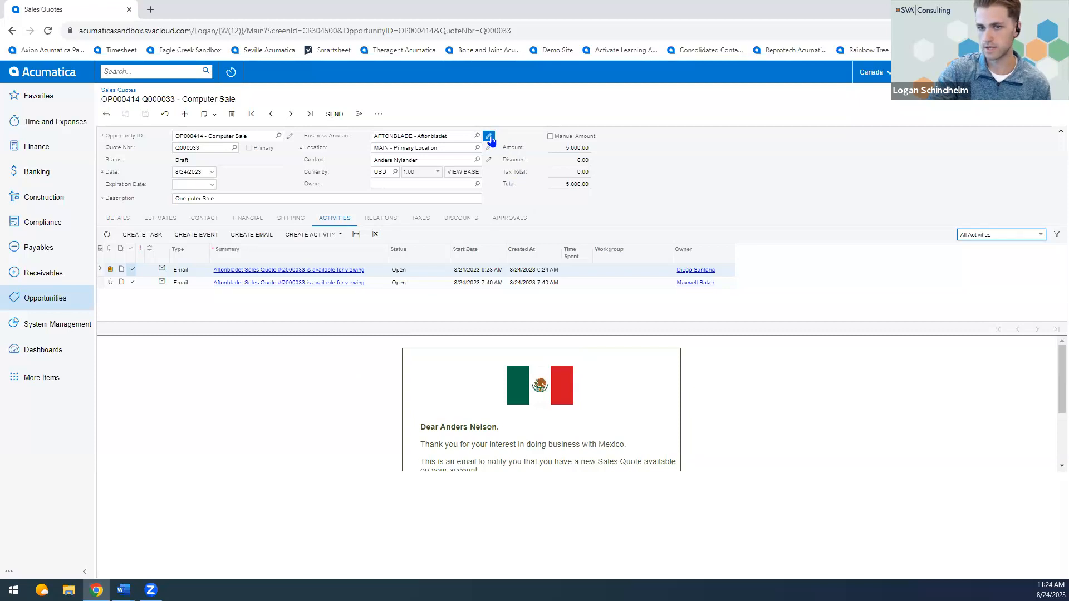
Open the quote's Aftonbladet business account, review the sent email among its activities, and close the account window.
left_click(489, 137)
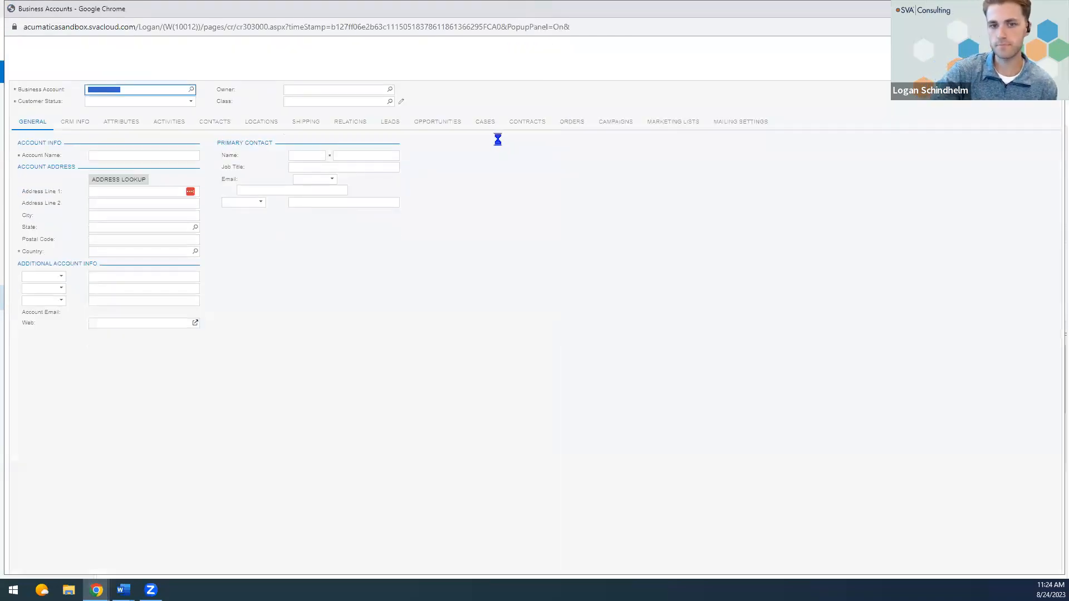
left_click(177, 123)
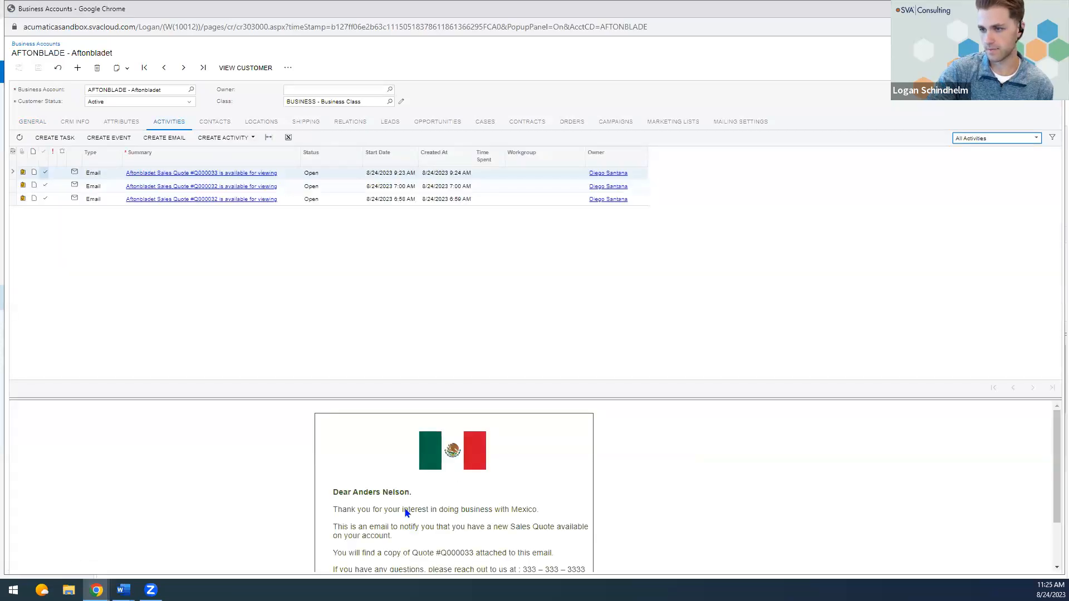
scroll(407, 512, "down", 1)
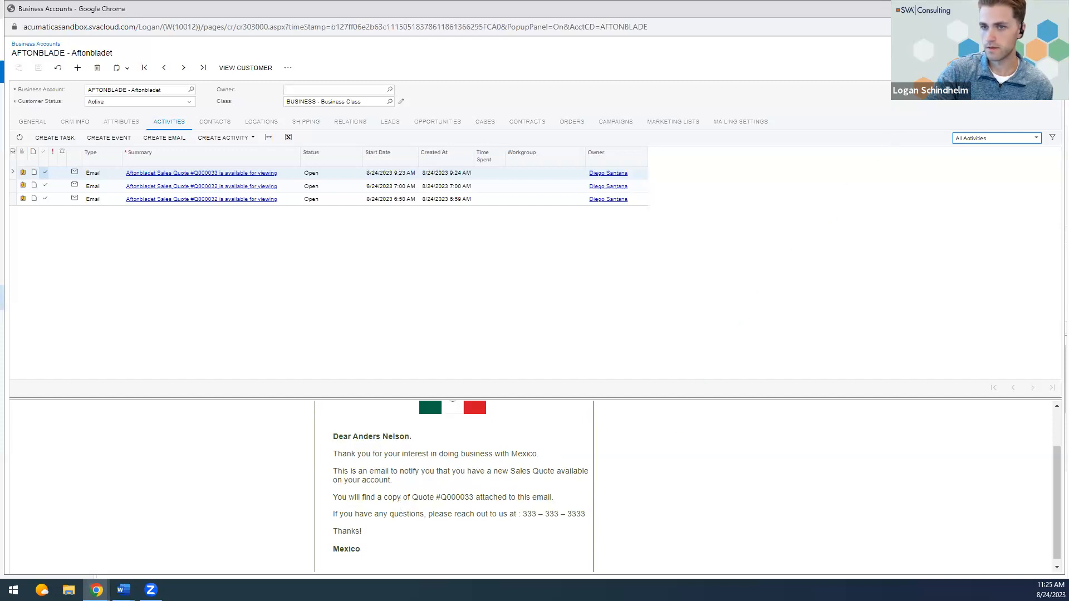
left_click(1051, 8)
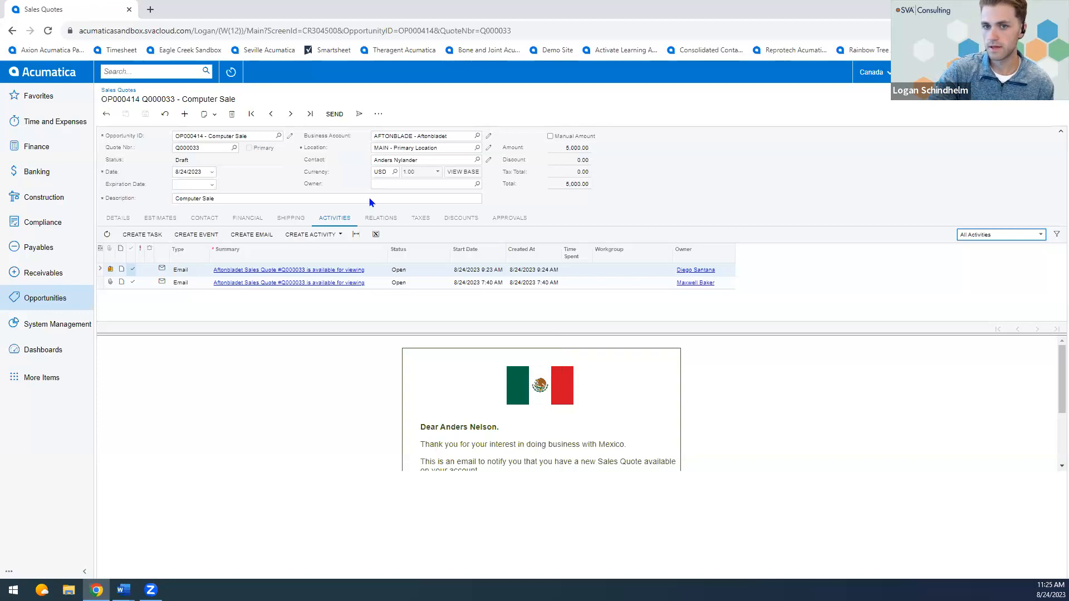
Send the Computer Sale quote with its automatic email and review the generated message in the activities.
left_click(378, 114)
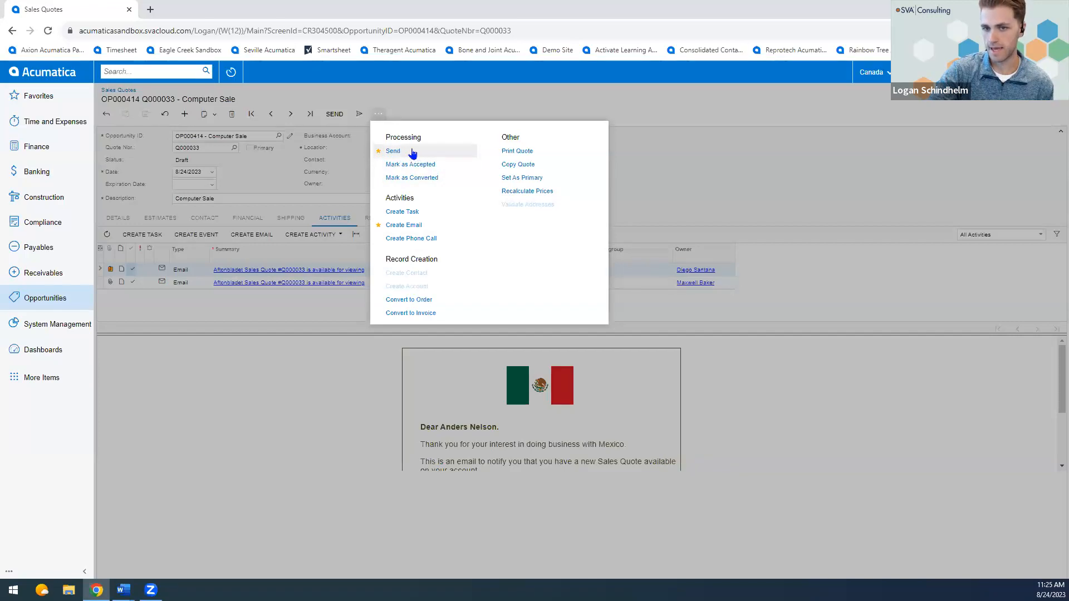
left_click(451, 463)
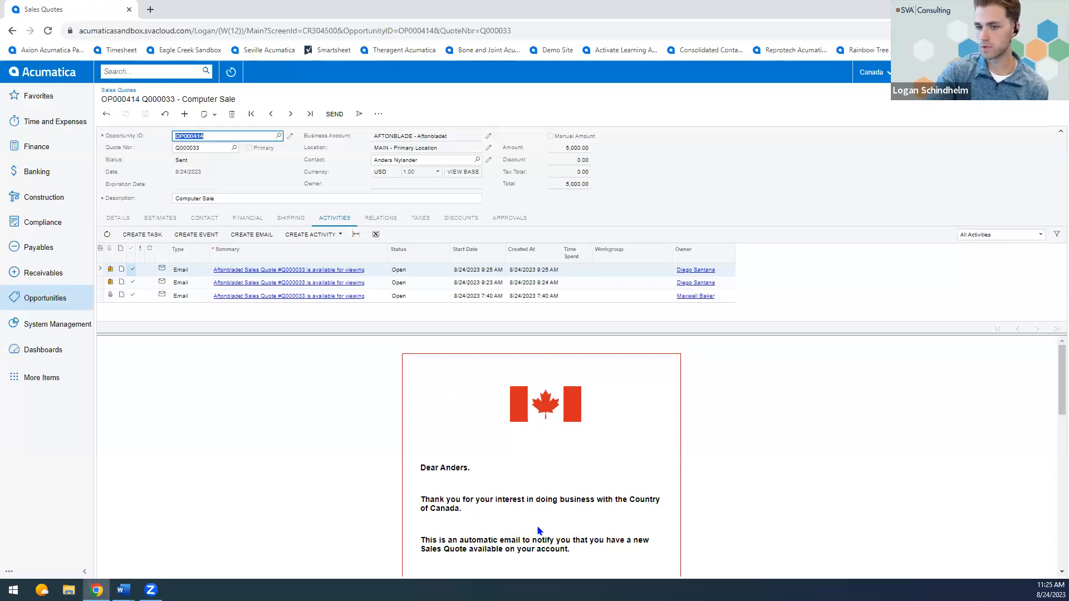
scroll(538, 519, "down", 2)
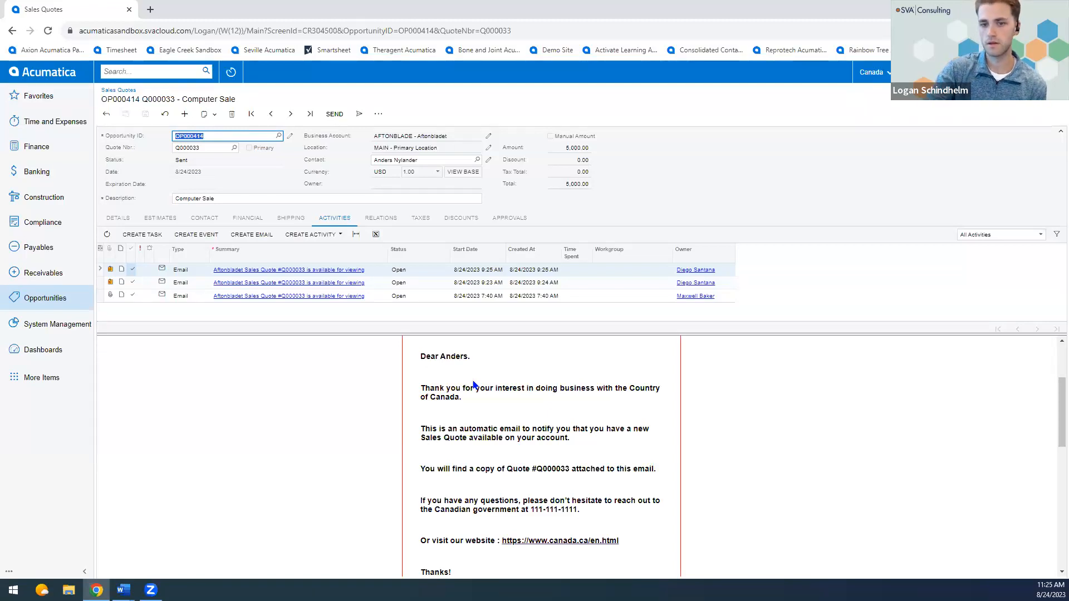
Examine the BUSINESS business account class's mailing and printing settings for the email template assigned to each branch.
left_click(67, 301)
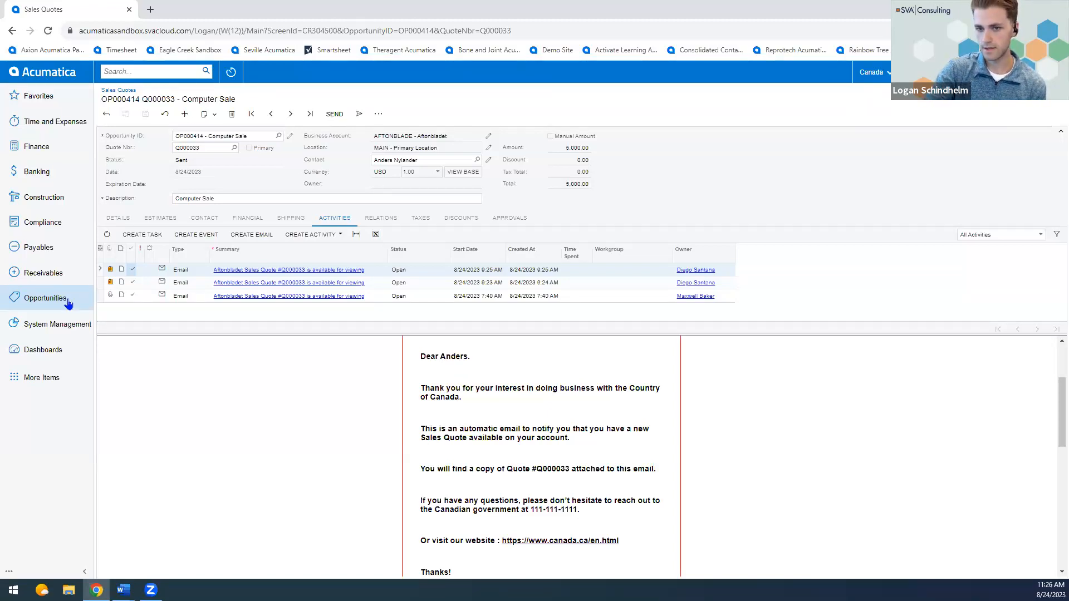
left_click(454, 229)
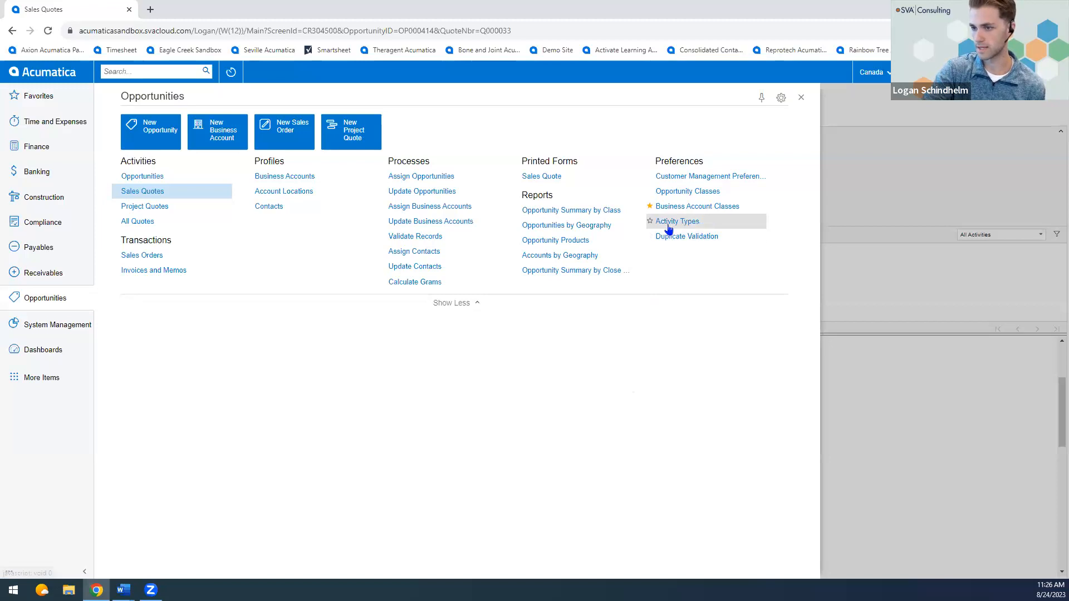
left_click(687, 207)
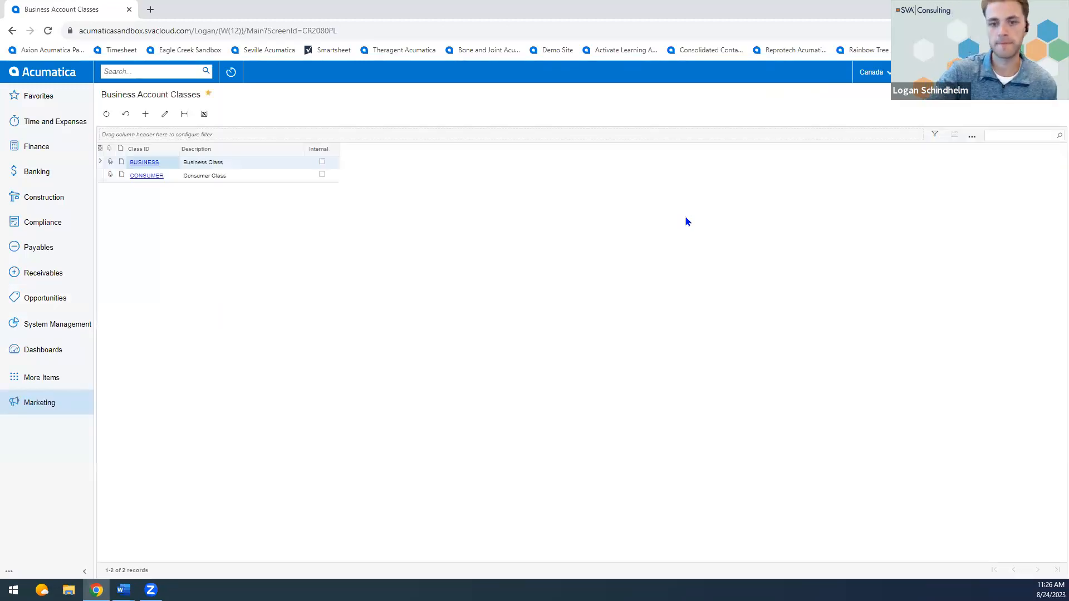
left_click(143, 162)
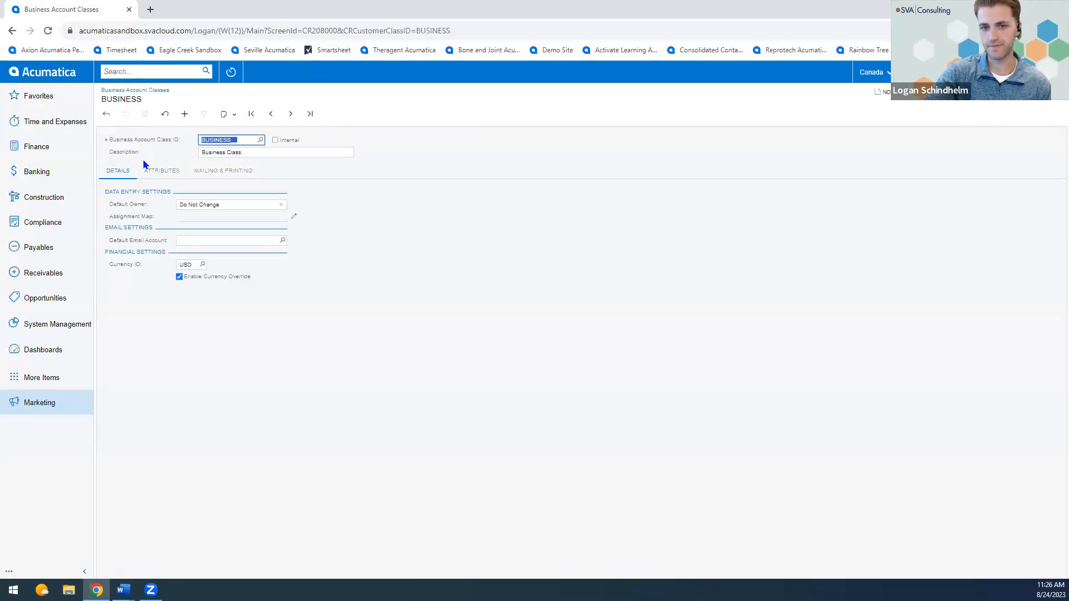
left_click(221, 170)
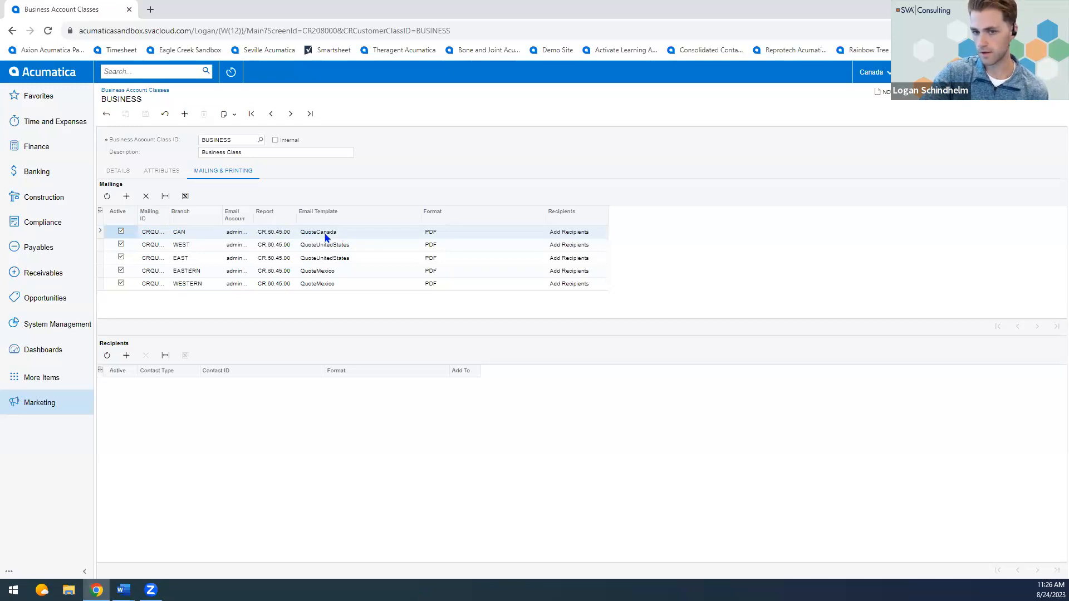
left_click(326, 271)
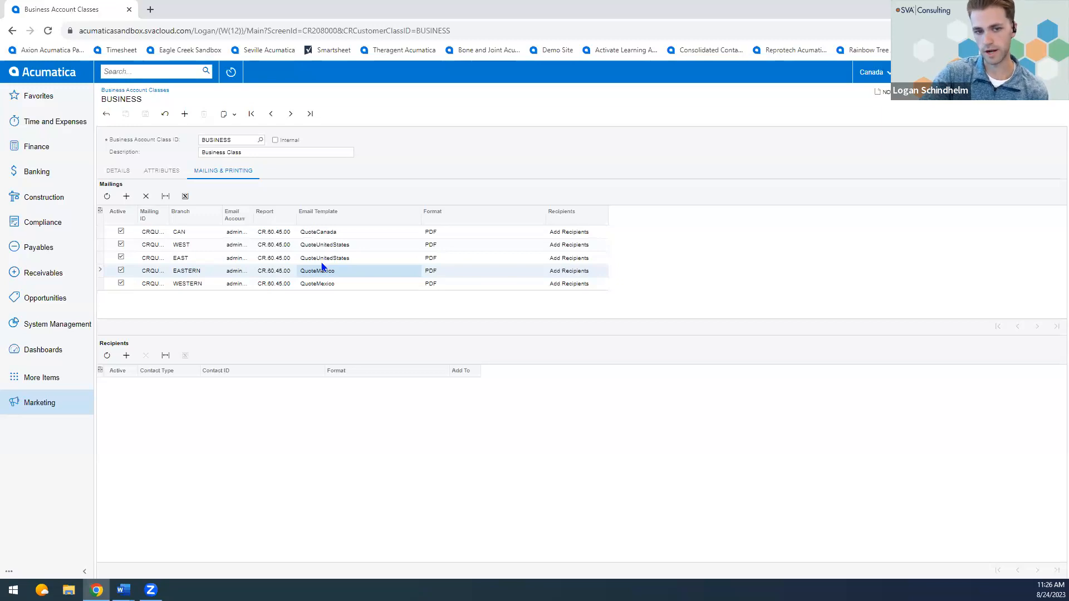
Open the INTERCO customer class's mailing and printing settings and widen the Mailing ID column to read the full names.
left_click(73, 276)
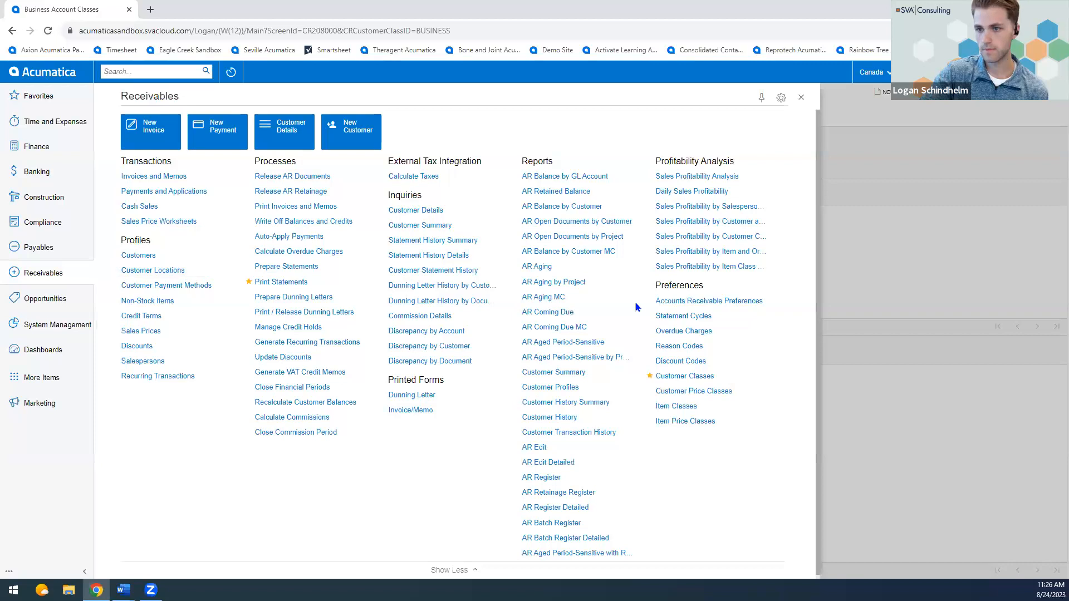
left_click(695, 383)
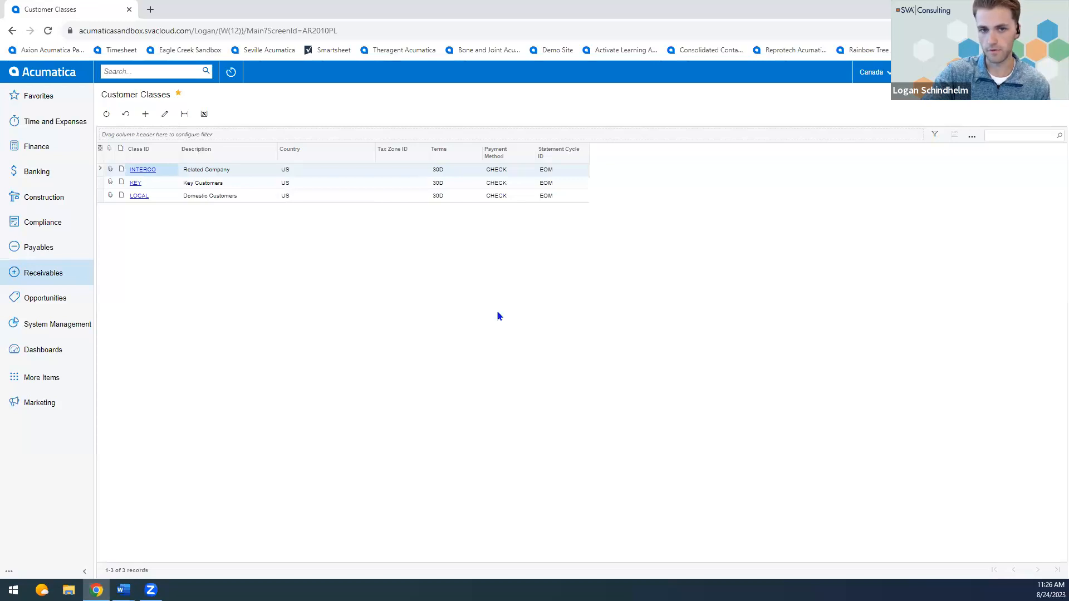
left_click(145, 169)
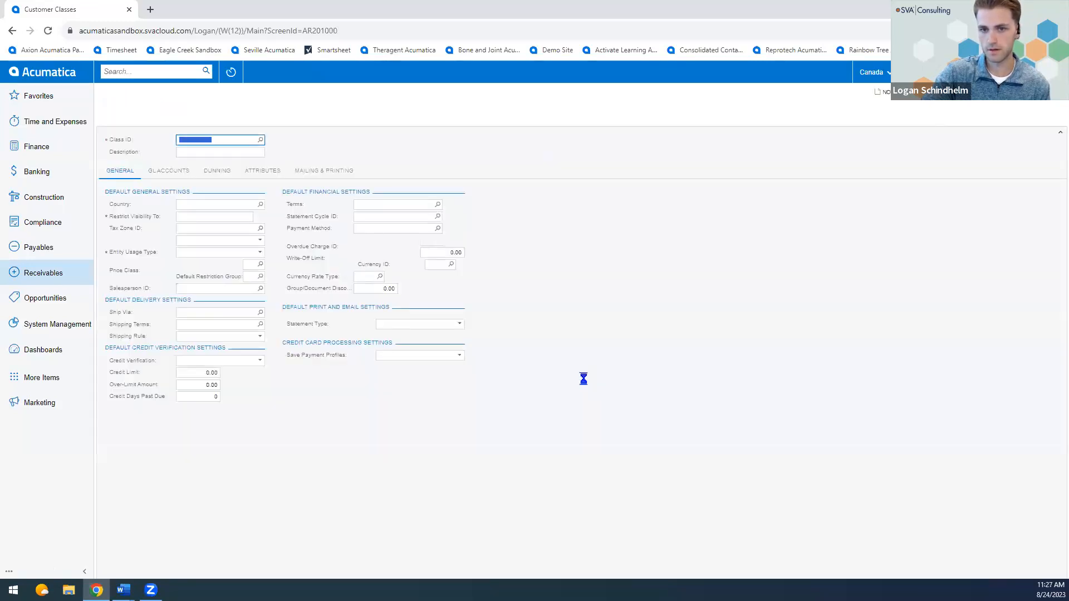
left_click(331, 179)
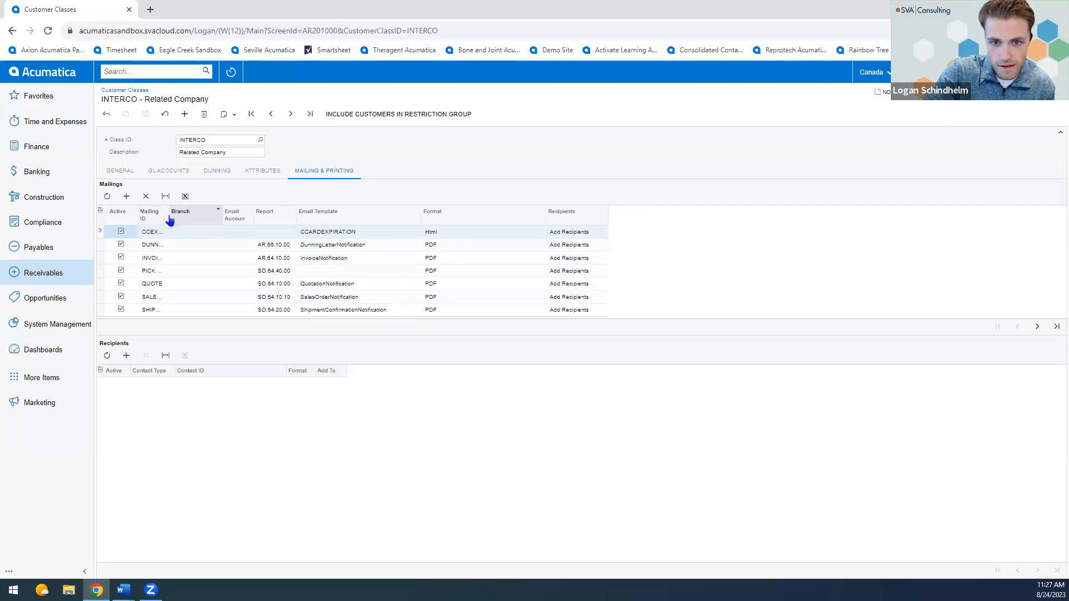
left_click_drag(170, 218, 261, 220)
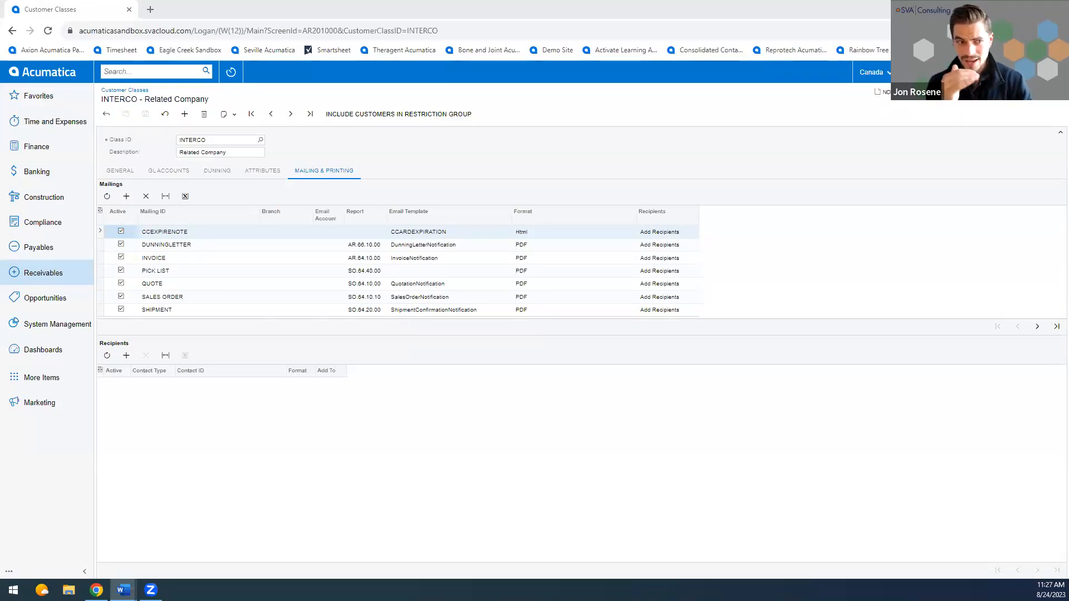
Open the mailing and printing settings in Accounts Receivable Preferences and examine the branch choices for the STATEMENT mailing.
left_click(42, 274)
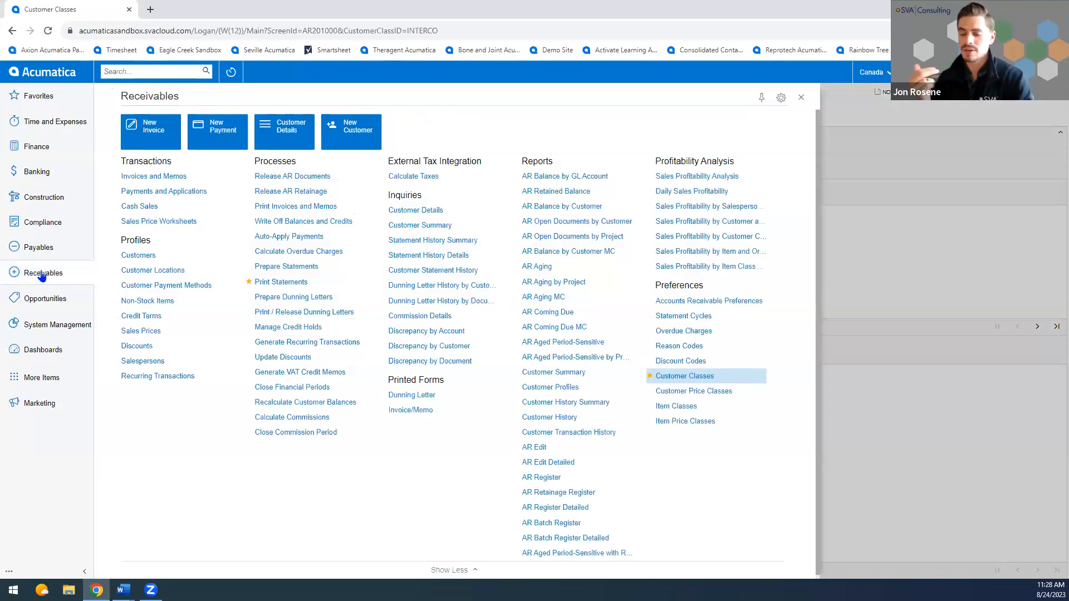
left_click(707, 304)
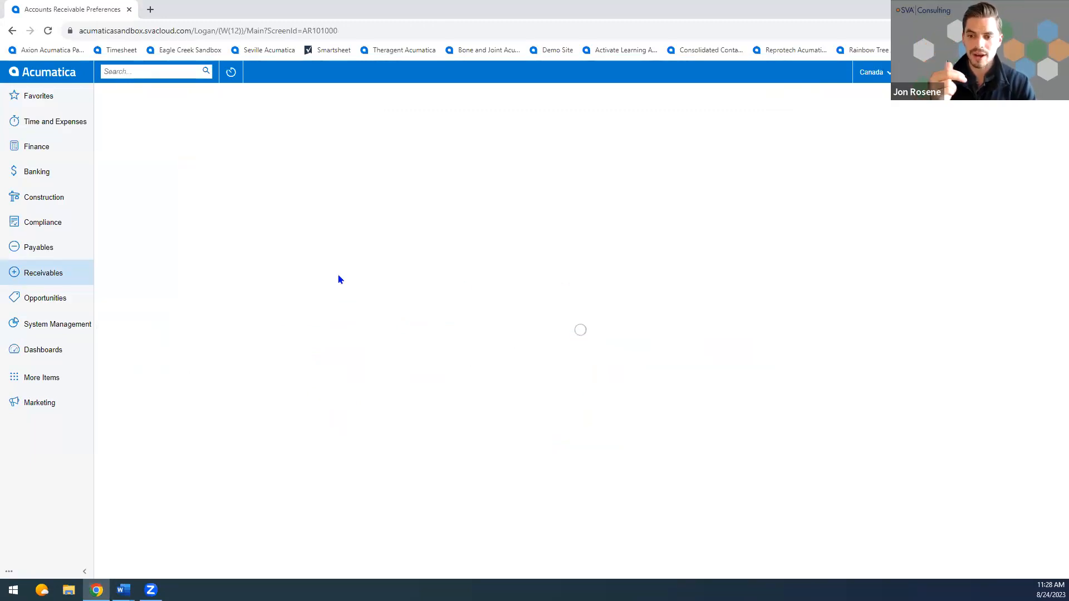
left_click(301, 133)
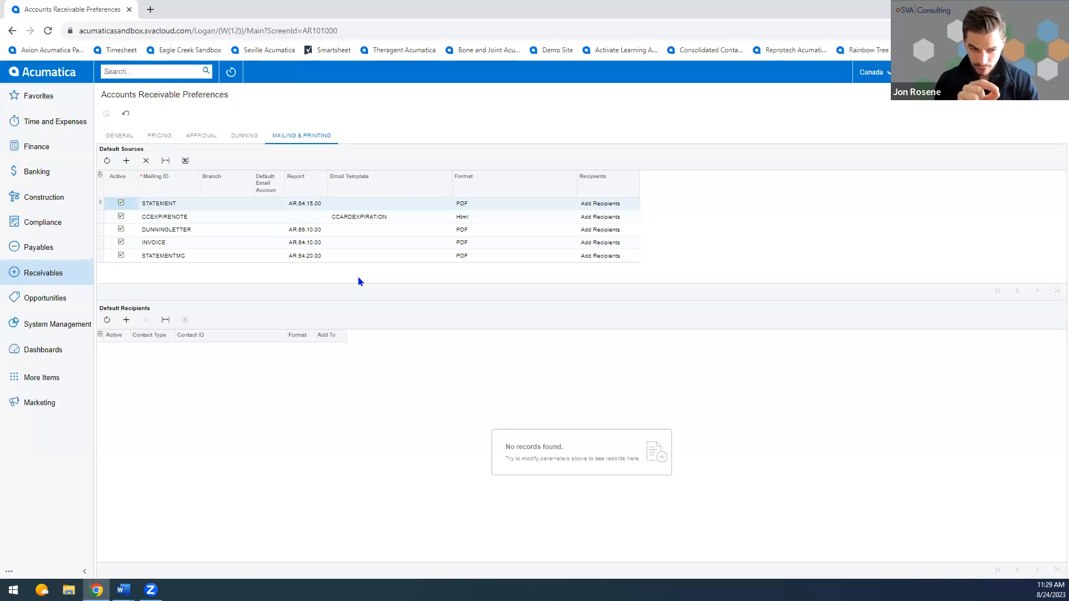
left_click(226, 205)
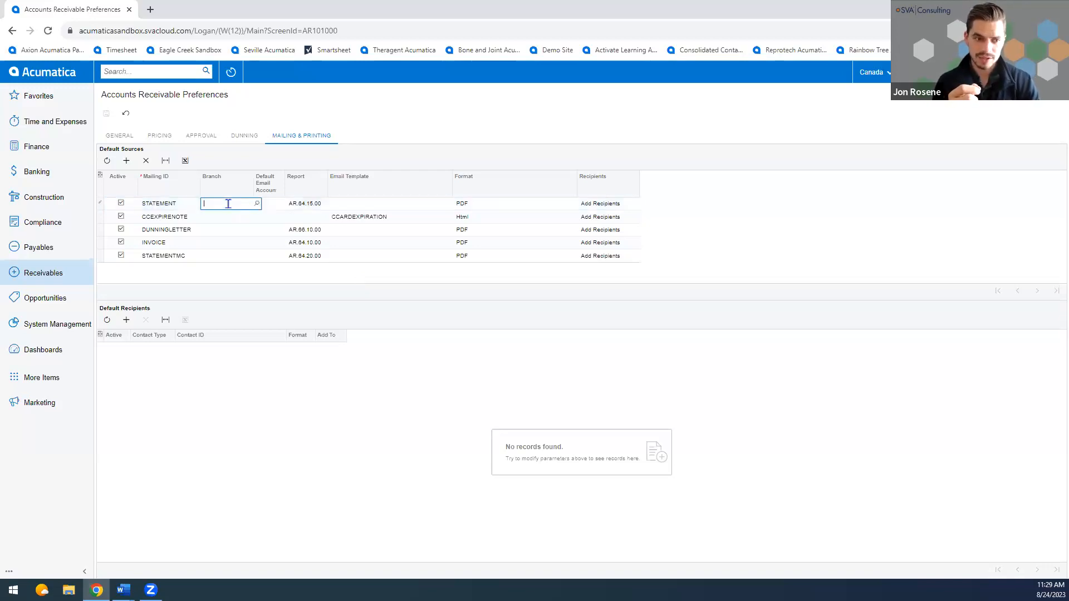
left_click(257, 203)
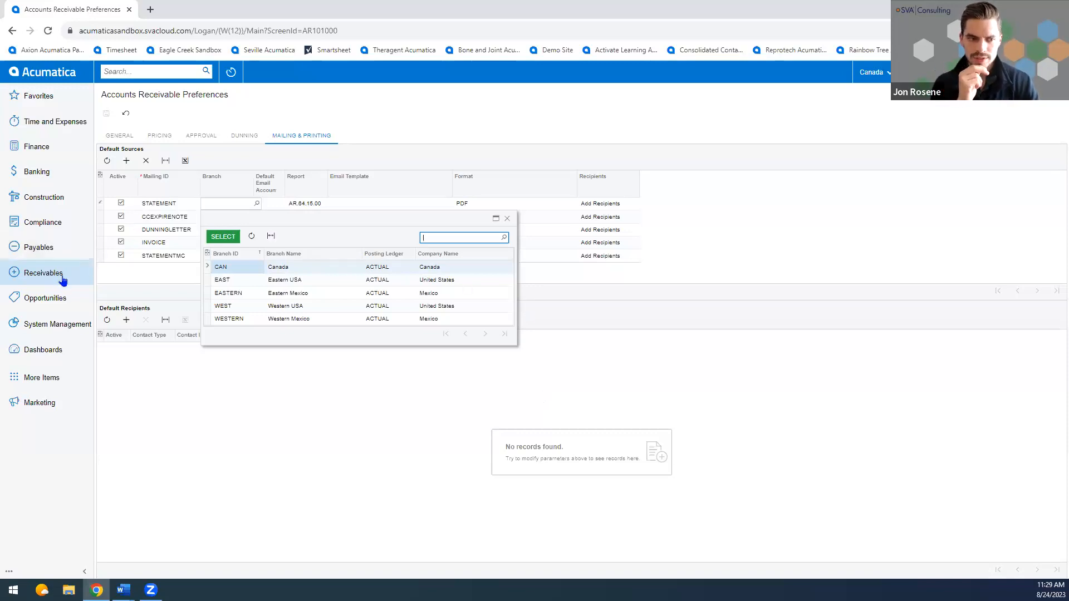
Open the BUSINESS business account class and review its mailing and printing settings by branch.
left_click(35, 273)
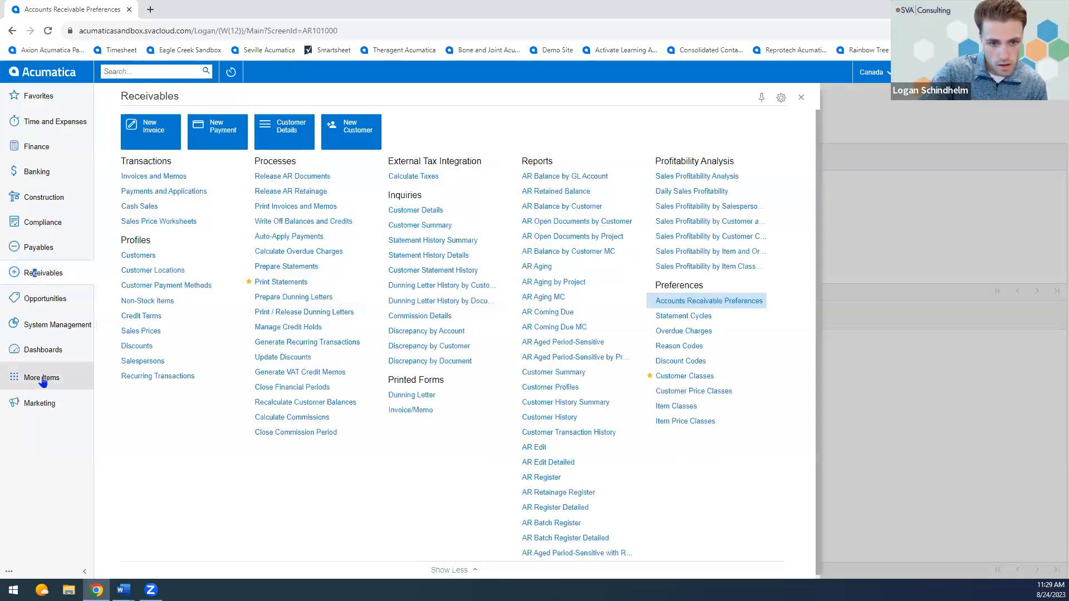
left_click(49, 399)
left_click(710, 206)
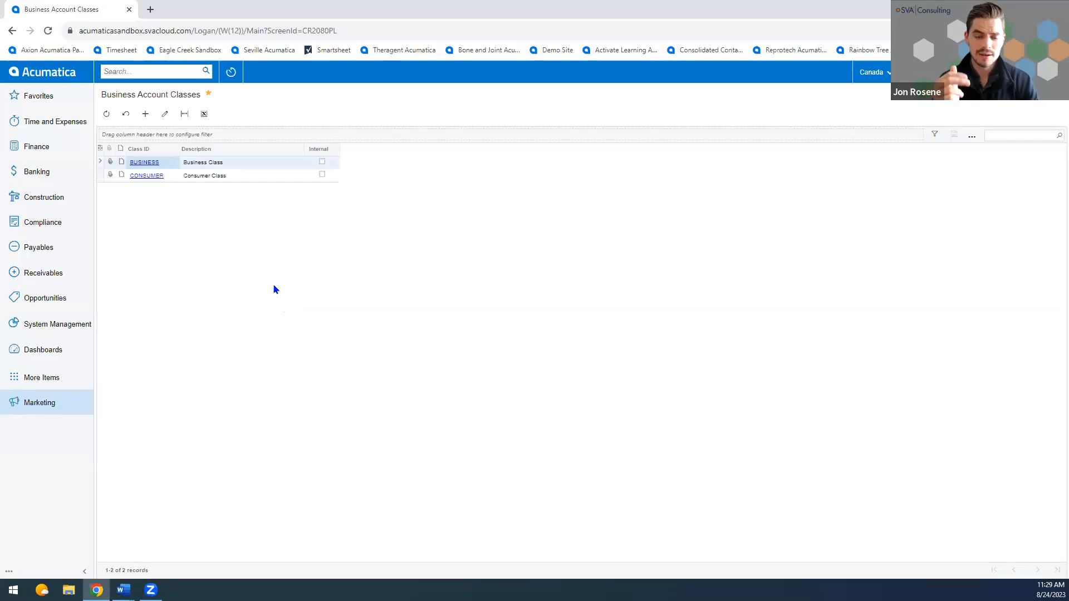
left_click(146, 169)
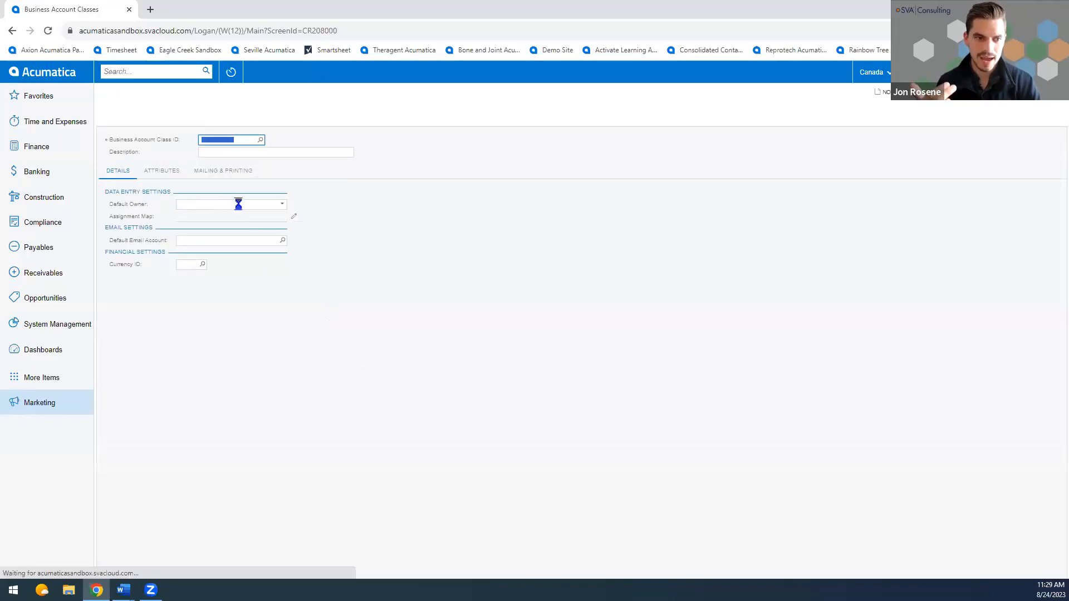
left_click(221, 170)
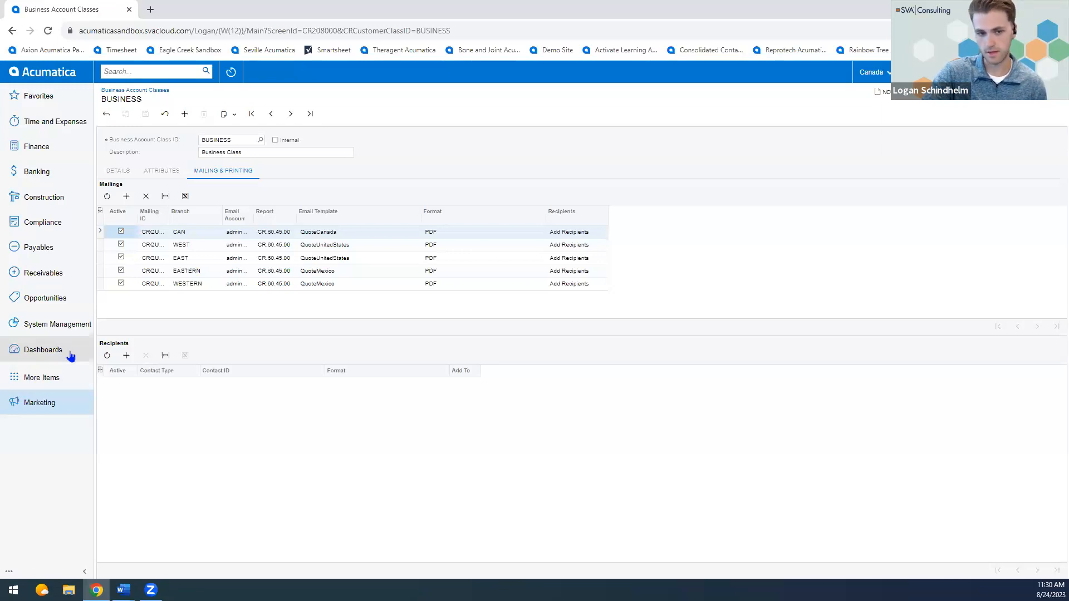
Open the Business Events list, open Print Statements in a separate browser tab, and examine the actions available for processing statements.
left_click(51, 328)
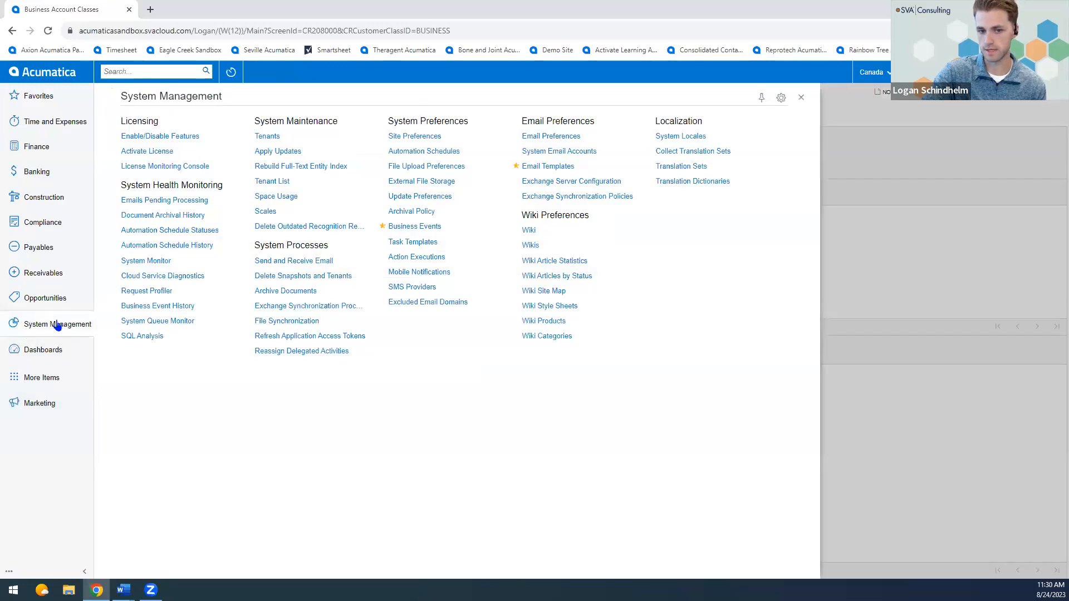
left_click(417, 227)
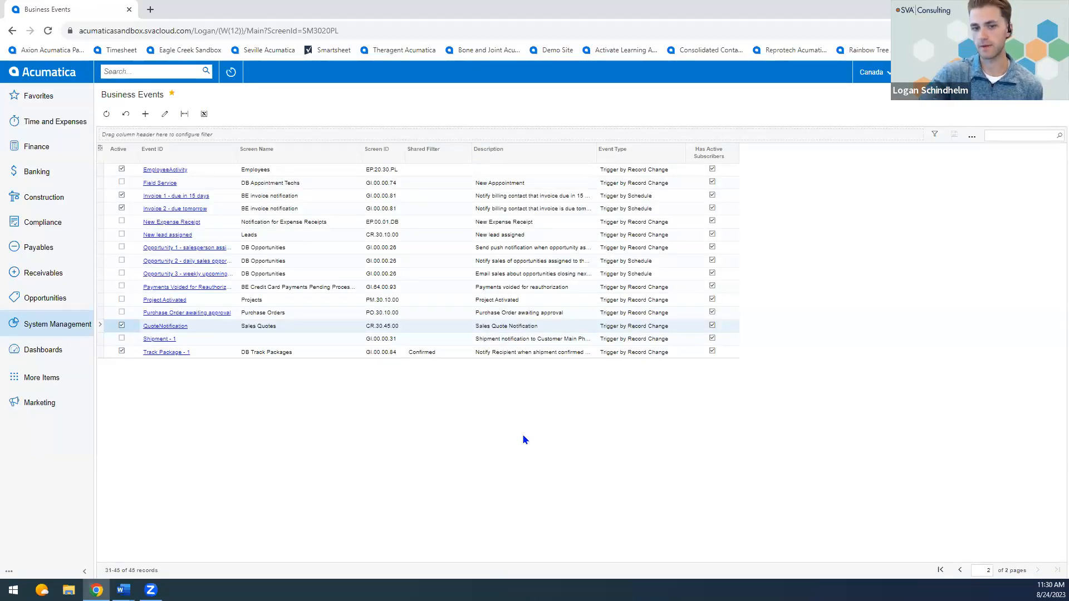
left_click(59, 276)
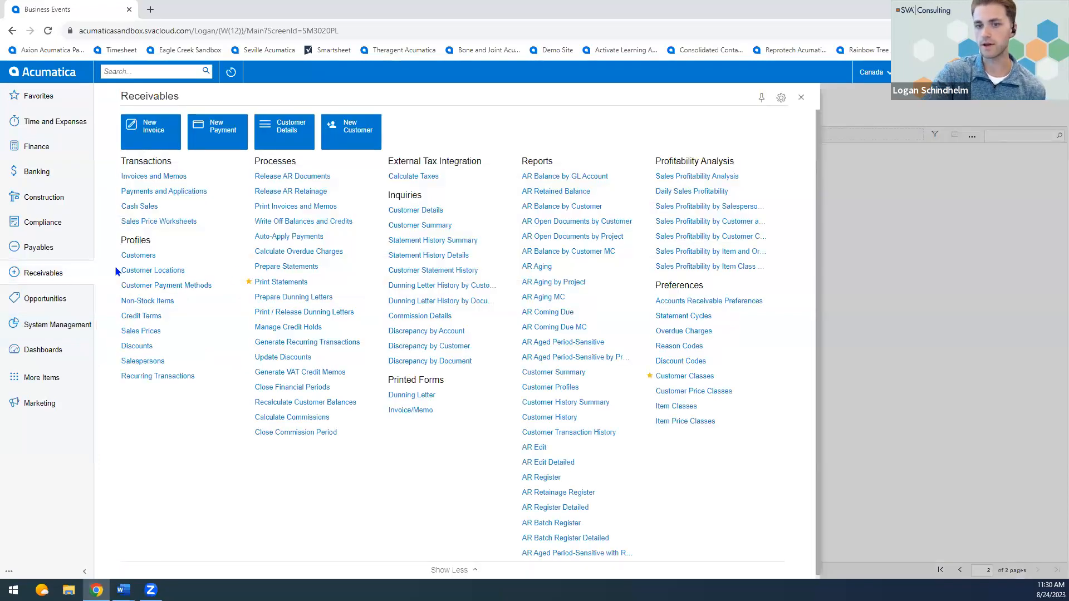
right_click(286, 283)
left_click(280, 298)
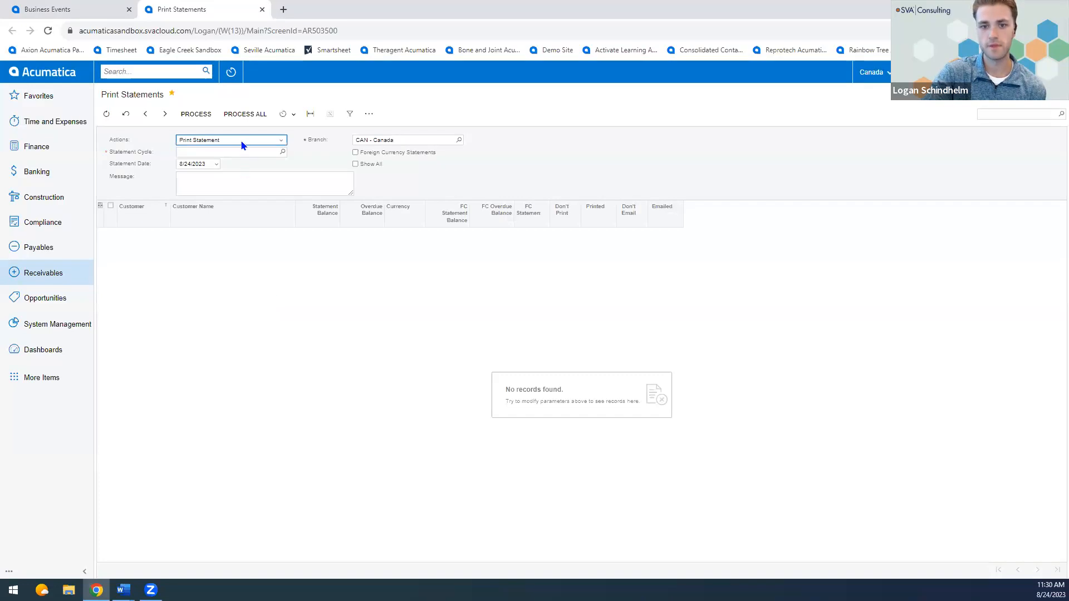
left_click(241, 143)
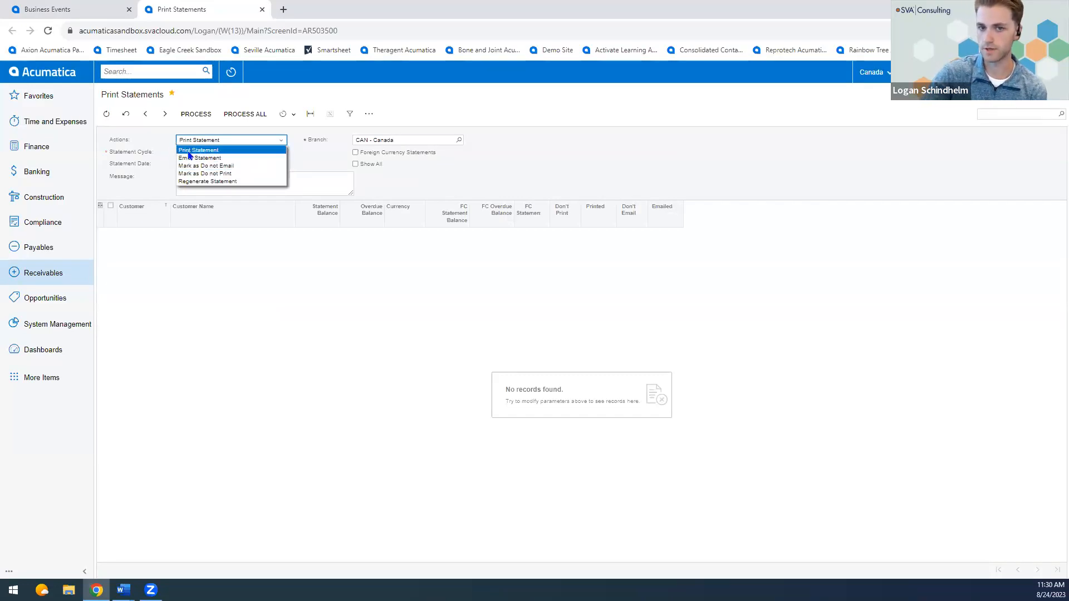
left_click(162, 155)
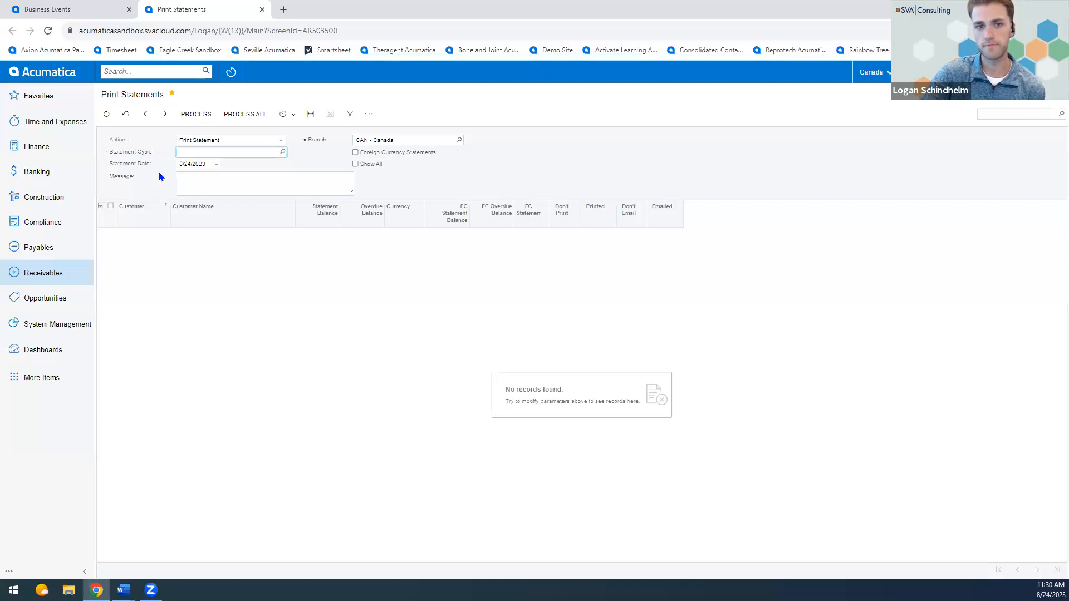
Return to Business Events, open the QuoteNotification event, and review its subscribers and trigger conditions.
left_click(78, 9)
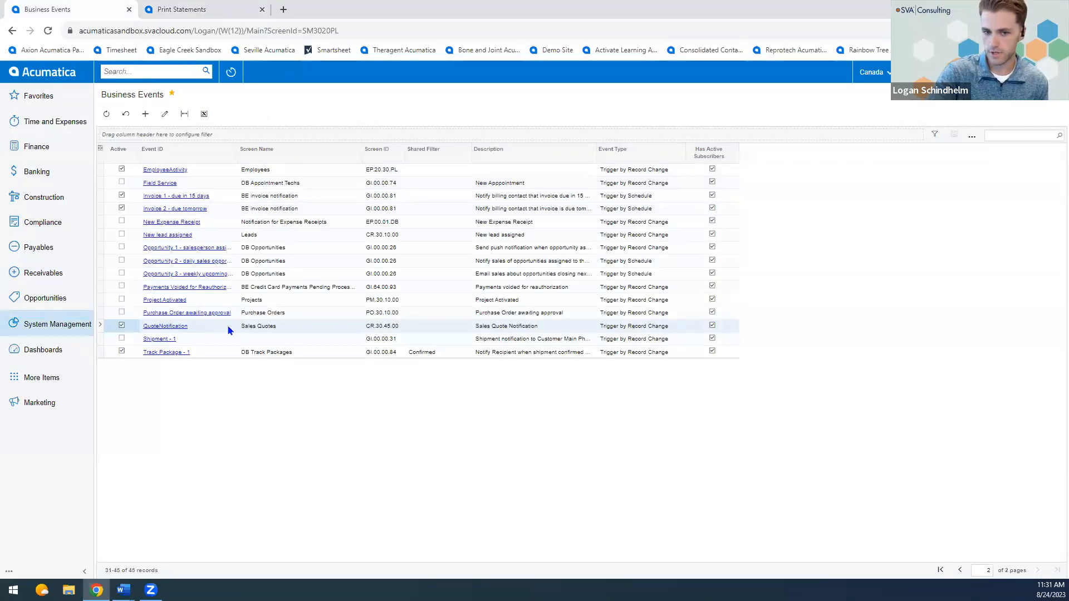
left_click(167, 327)
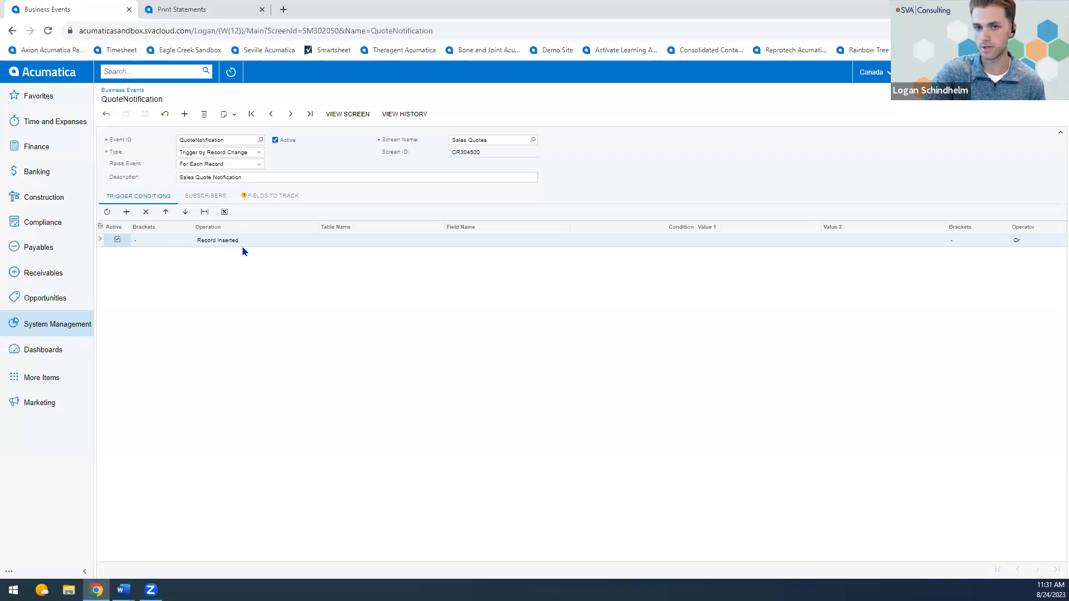
left_click(219, 199)
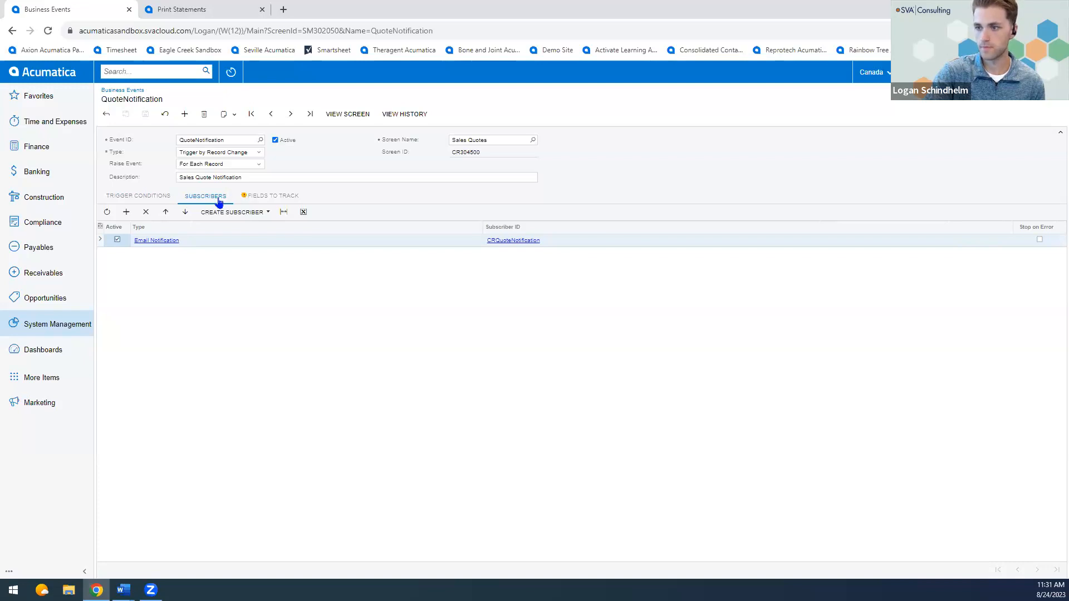
left_click(138, 198)
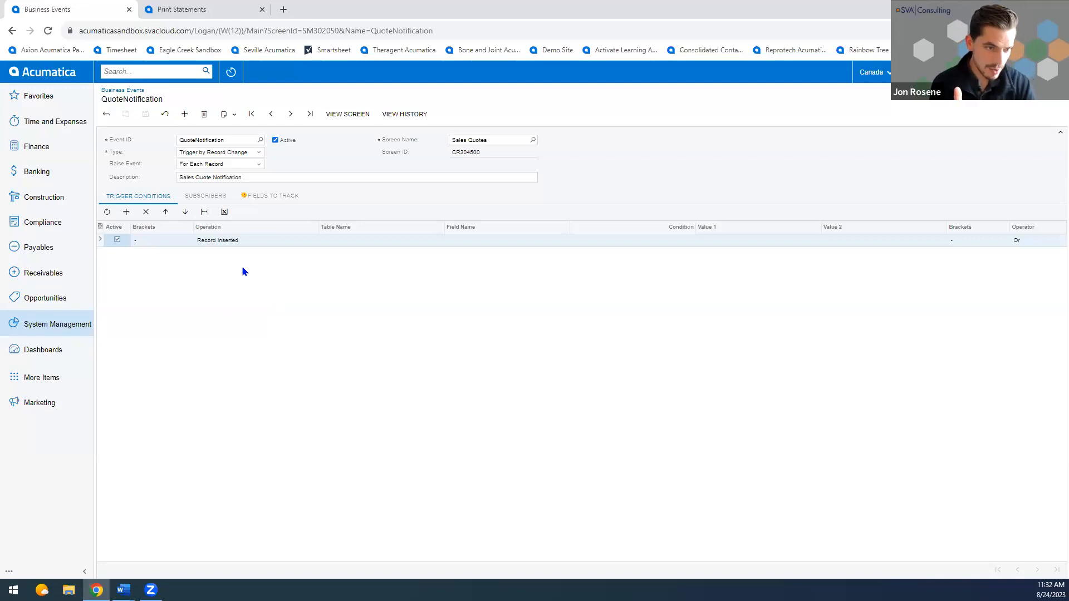
Try the Trigger by Action type on the QuoteNotification event and examine the available action names.
left_click(205, 153)
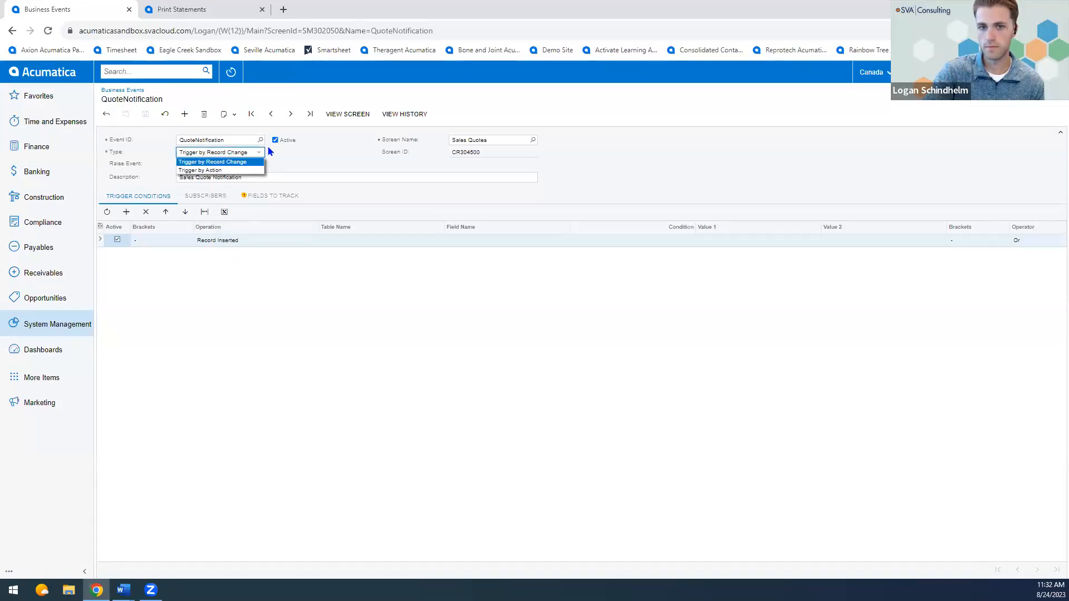
left_click(211, 170)
left_click(241, 164)
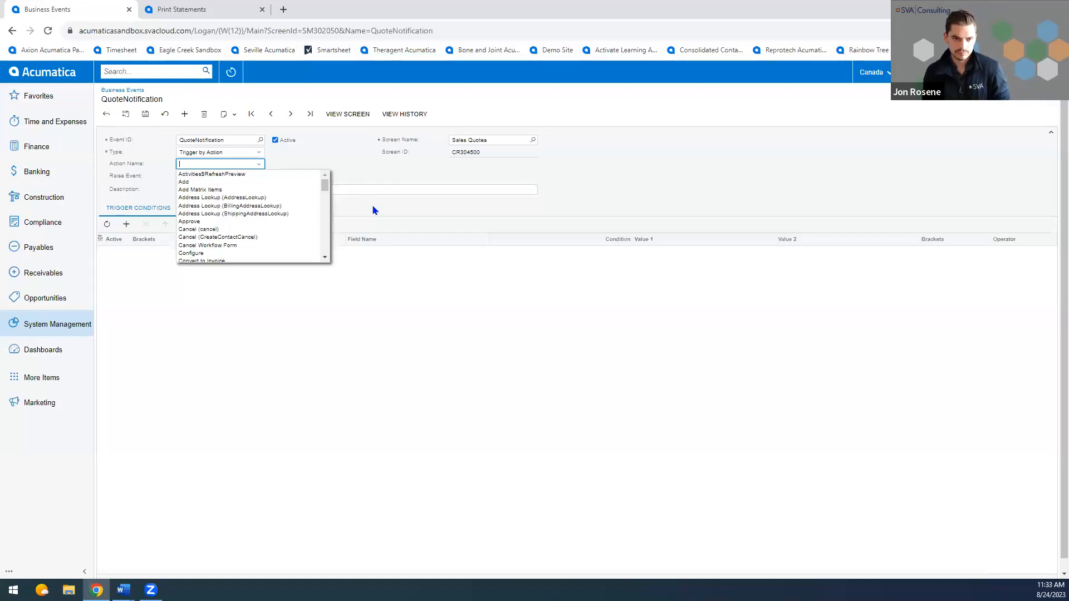
left_click(373, 210)
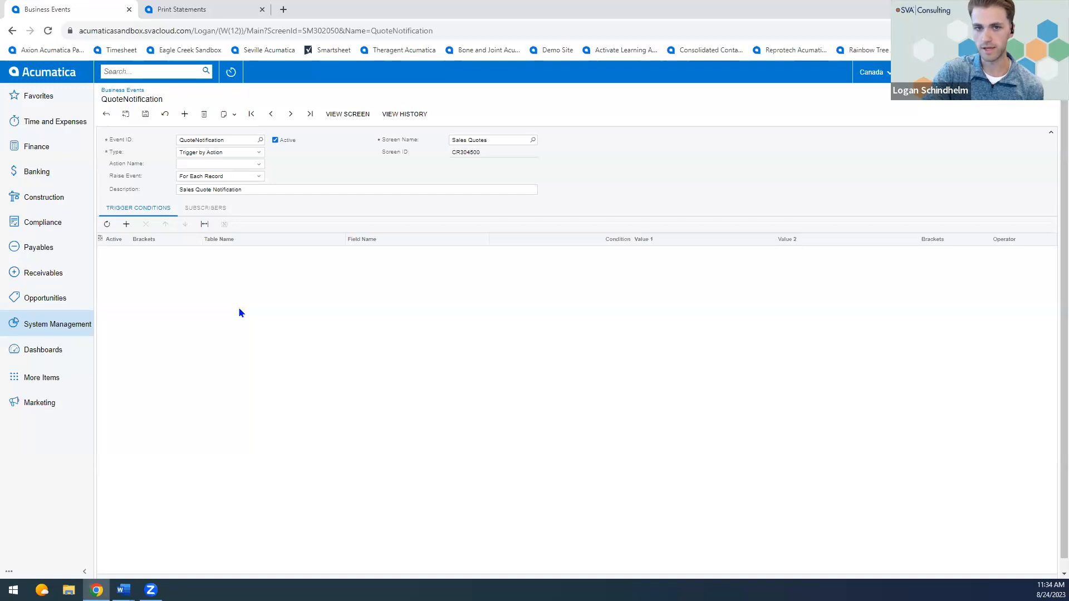
Search for the All Emails inquiry, open it discarding the unsaved event changes, and review the outgoing and incoming emails.
left_click(52, 329)
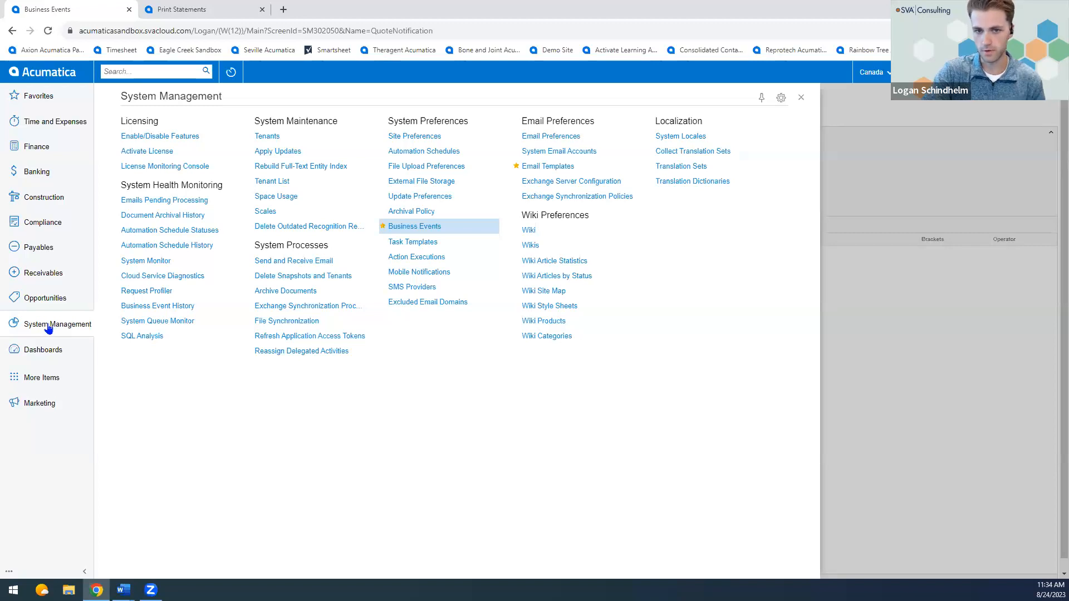
left_click(127, 68)
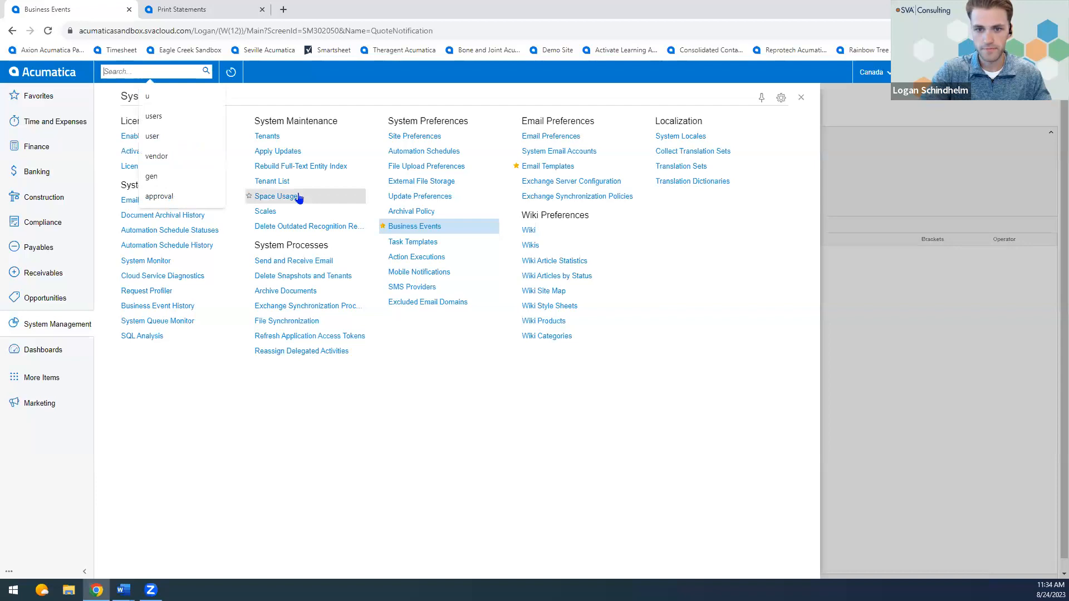
type("all ema")
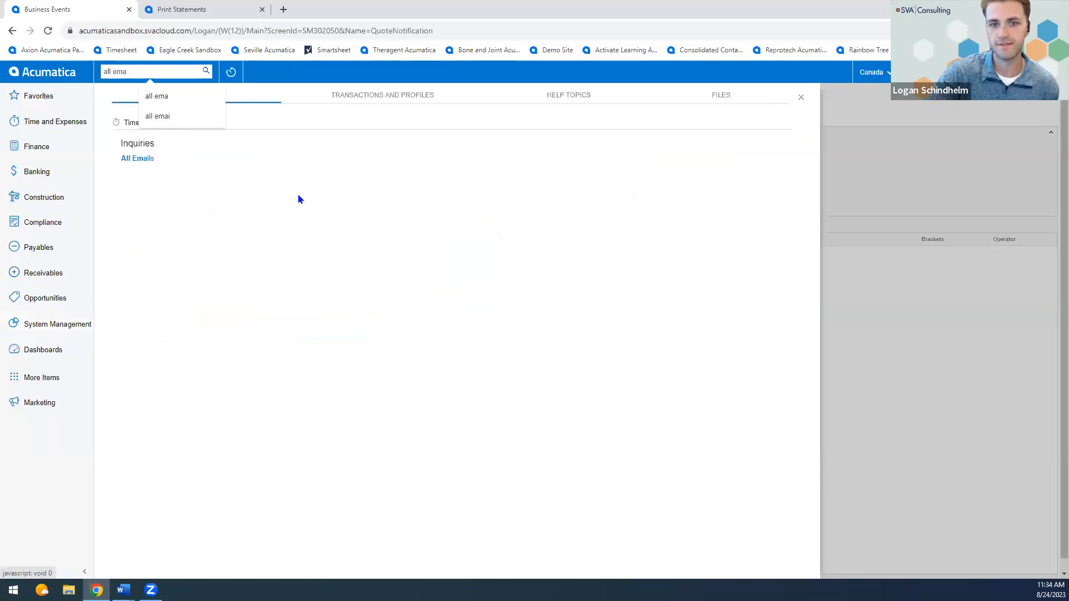
left_click(170, 160)
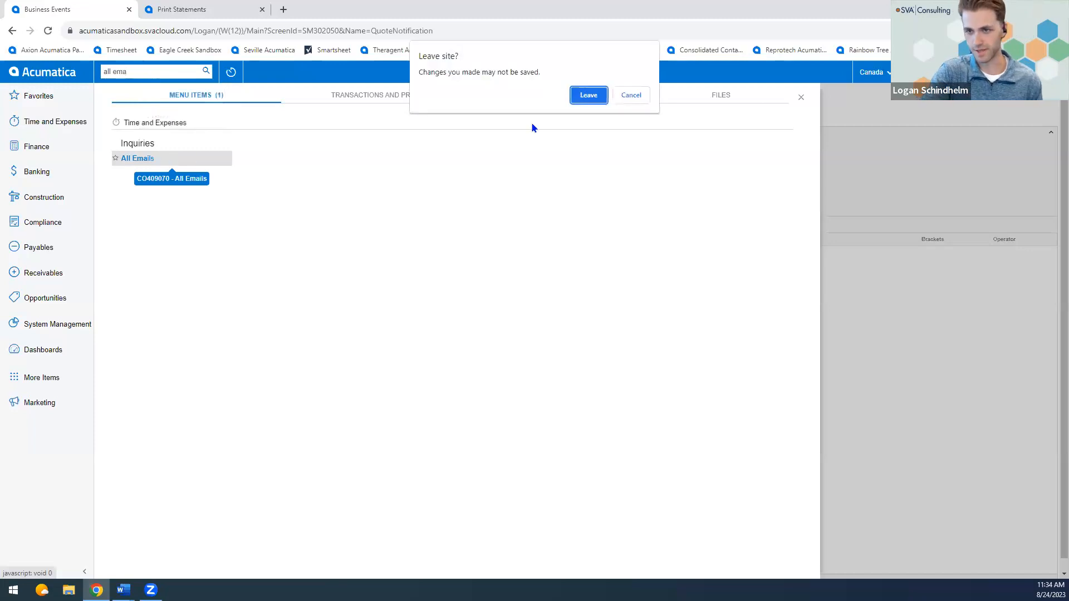
left_click(590, 96)
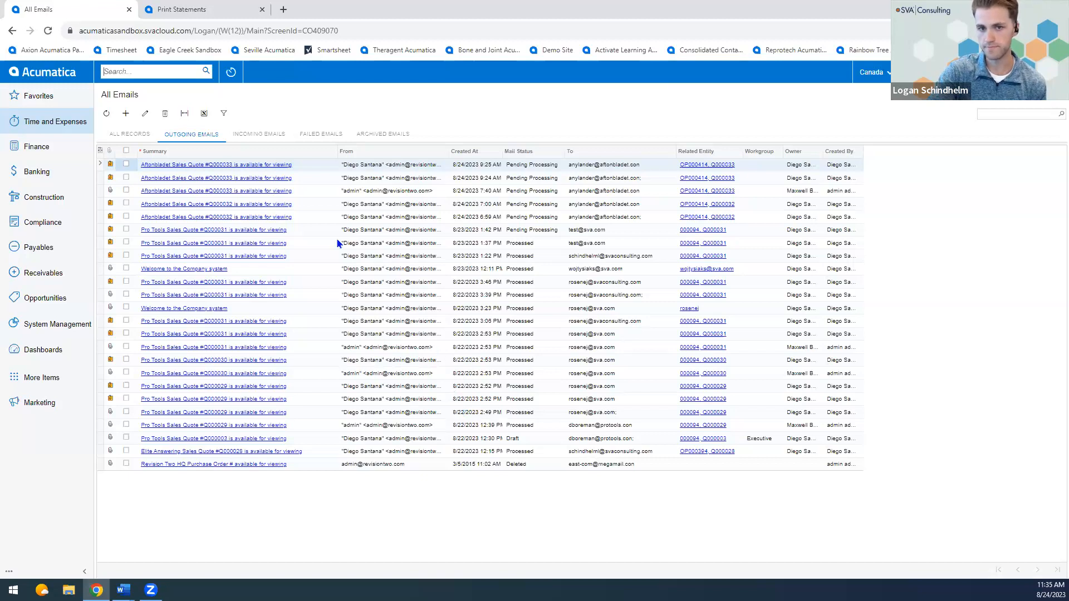
left_click(261, 135)
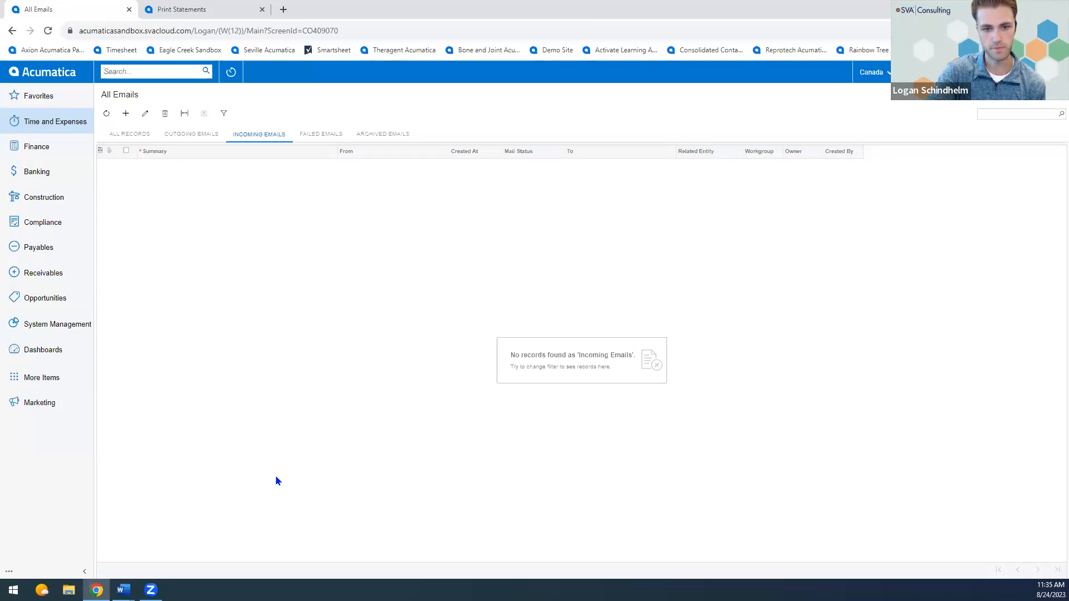
Open the Email Summary dashboard, look through the selectable email accounts, and close the list without choosing one.
left_click(46, 352)
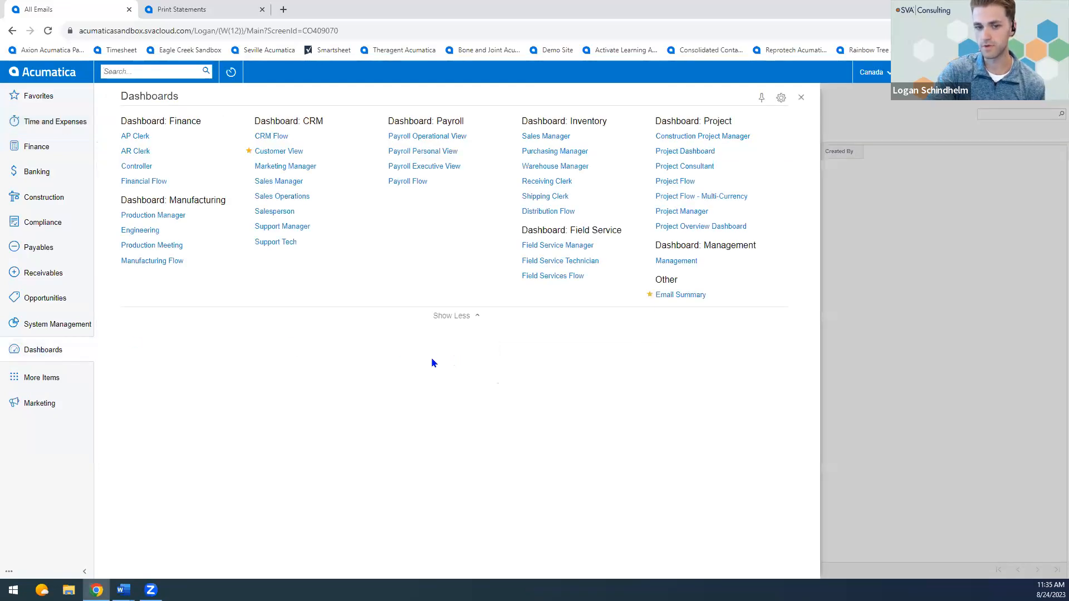
left_click(694, 297)
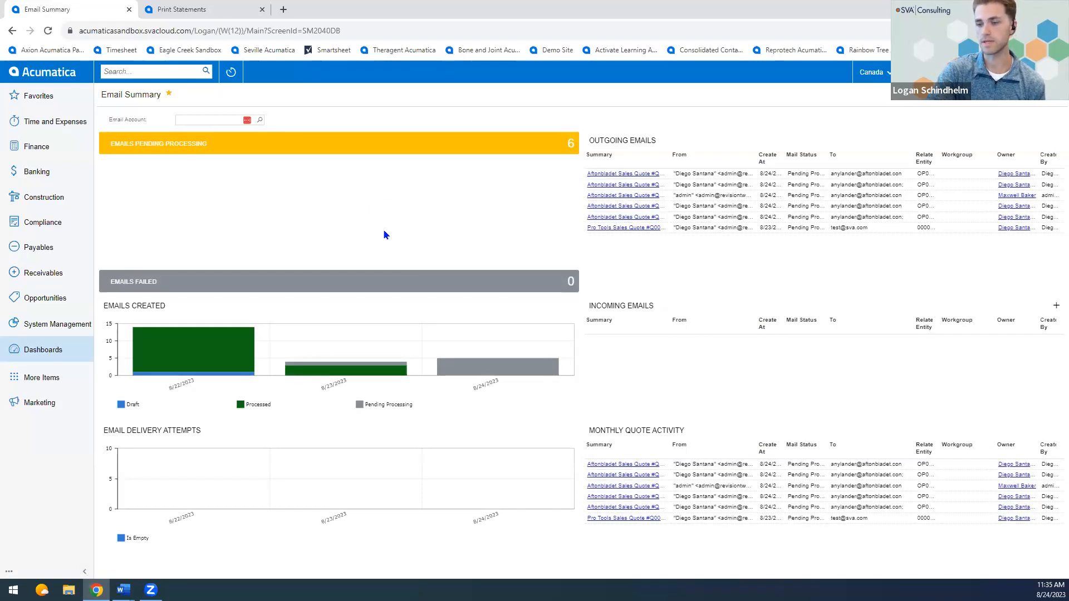
left_click(260, 121)
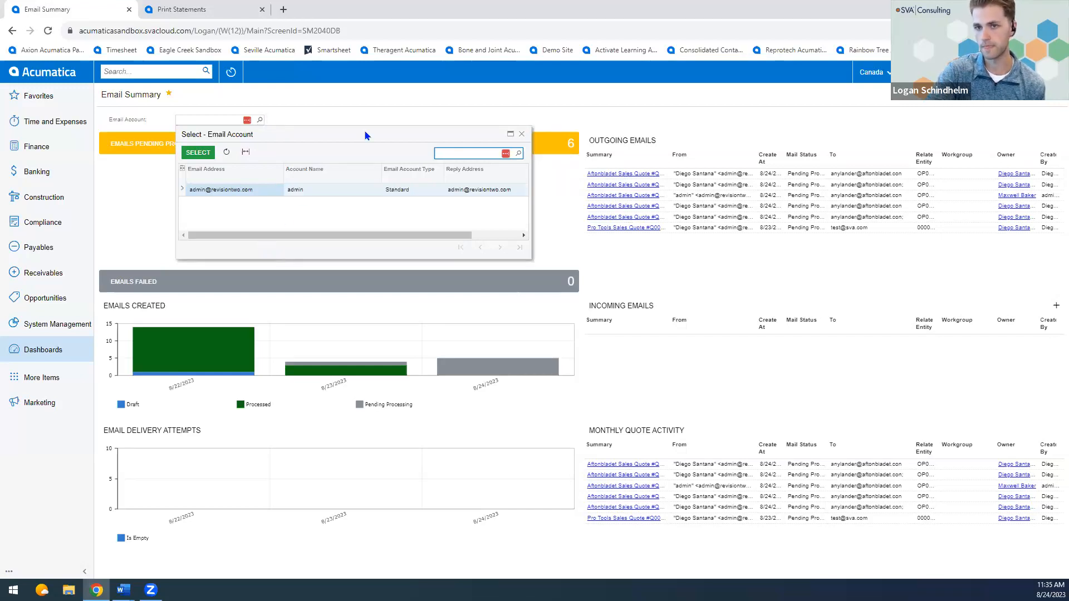
left_click(521, 134)
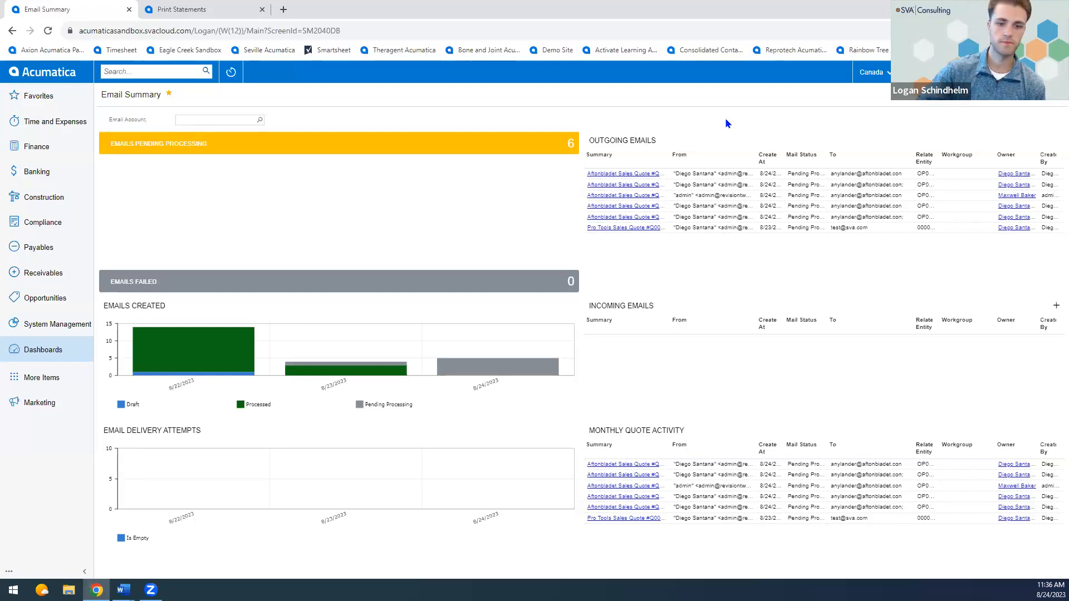
Open the Customer View dashboard and filter it to the AFTONBLADE customer account.
left_click(42, 352)
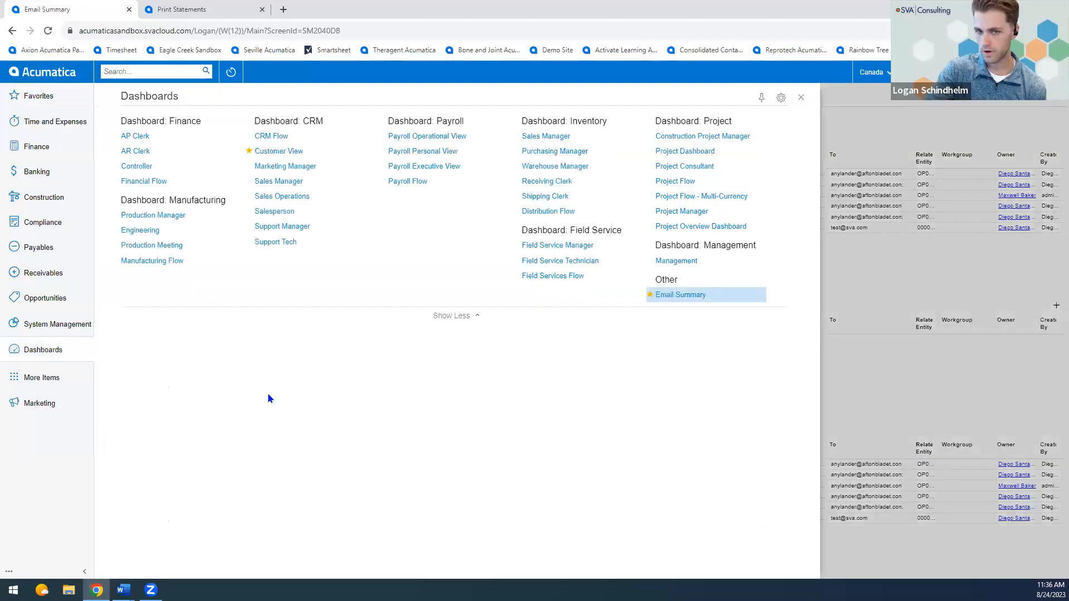
left_click(284, 152)
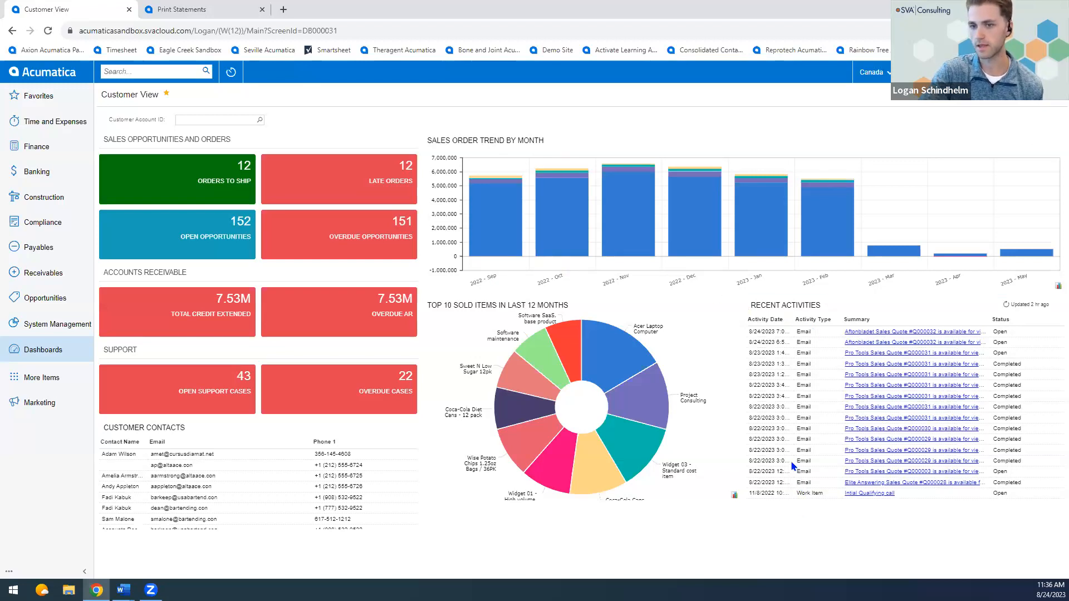
left_click(260, 121)
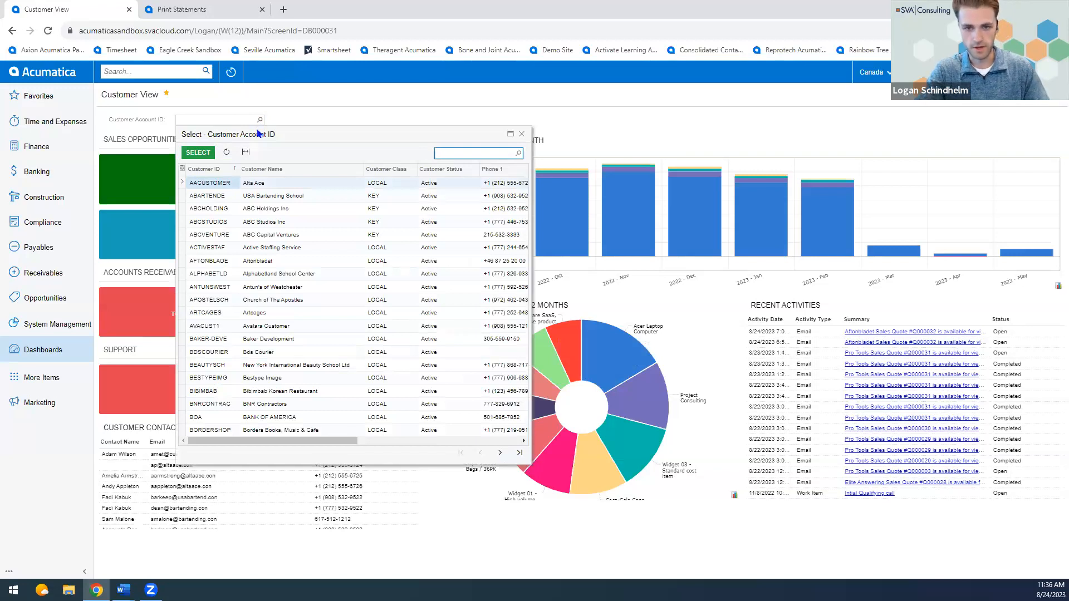
double_click(212, 261)
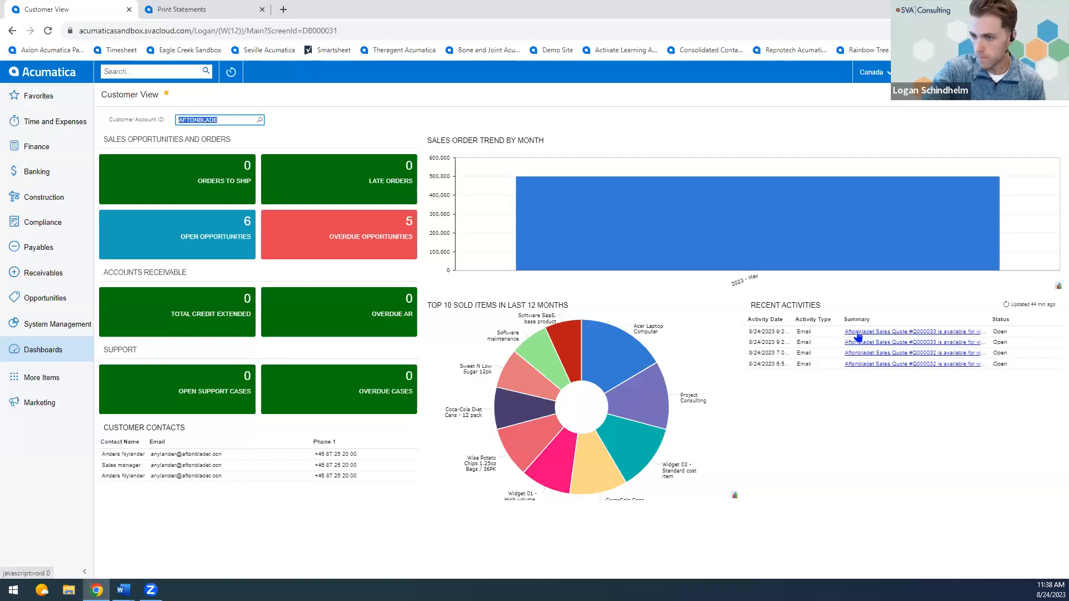
Examine the customer's recent activities, open their detailed inquiry in a separate browser tab, and return to the Customer View dashboard.
left_click_drag(858, 334, 849, 359)
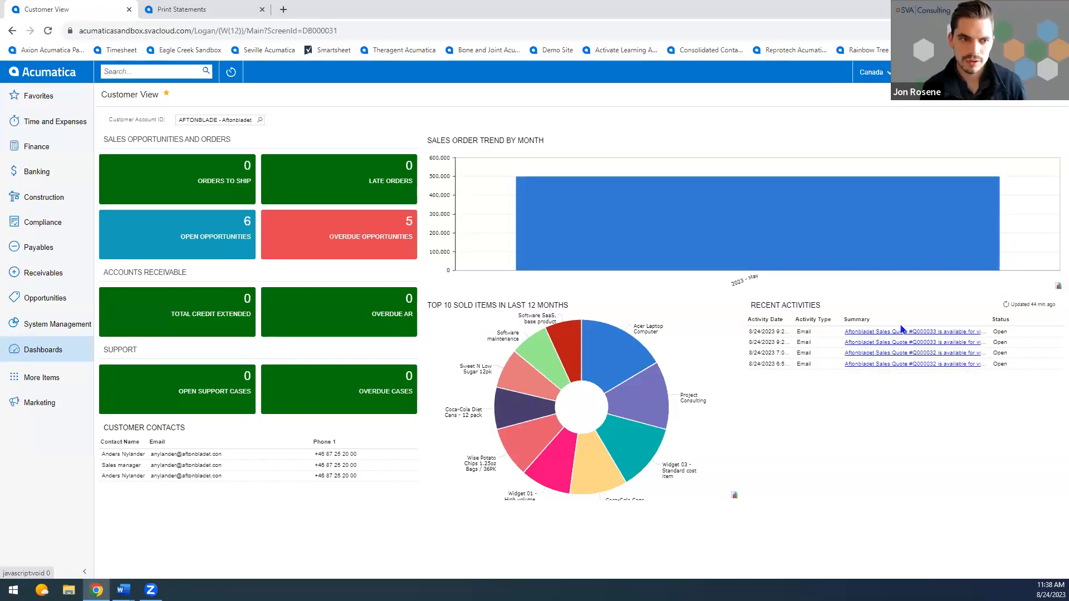
left_click(780, 306)
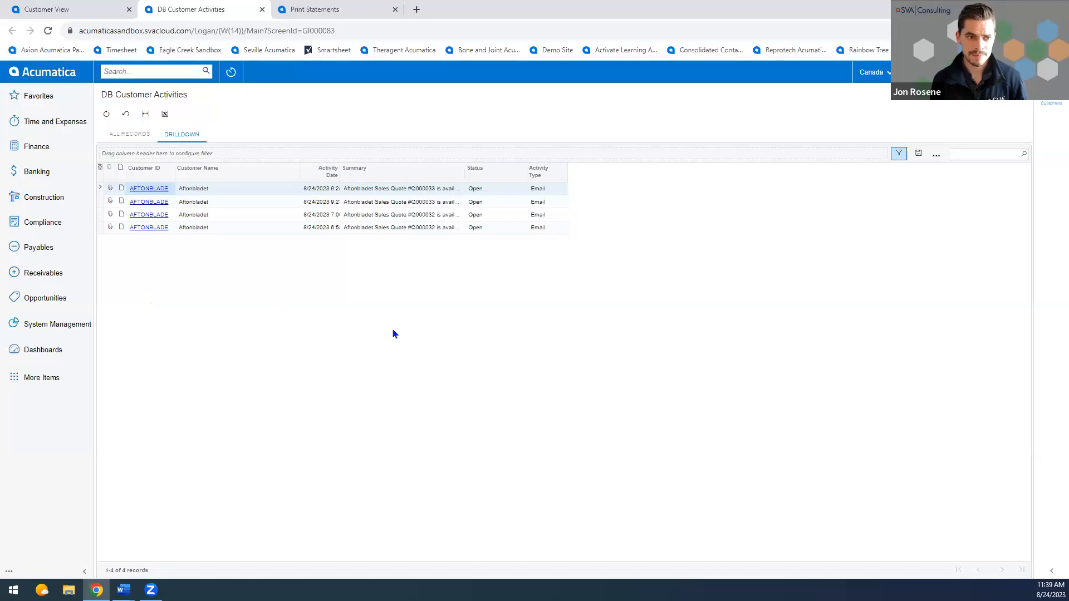
left_click(65, 15)
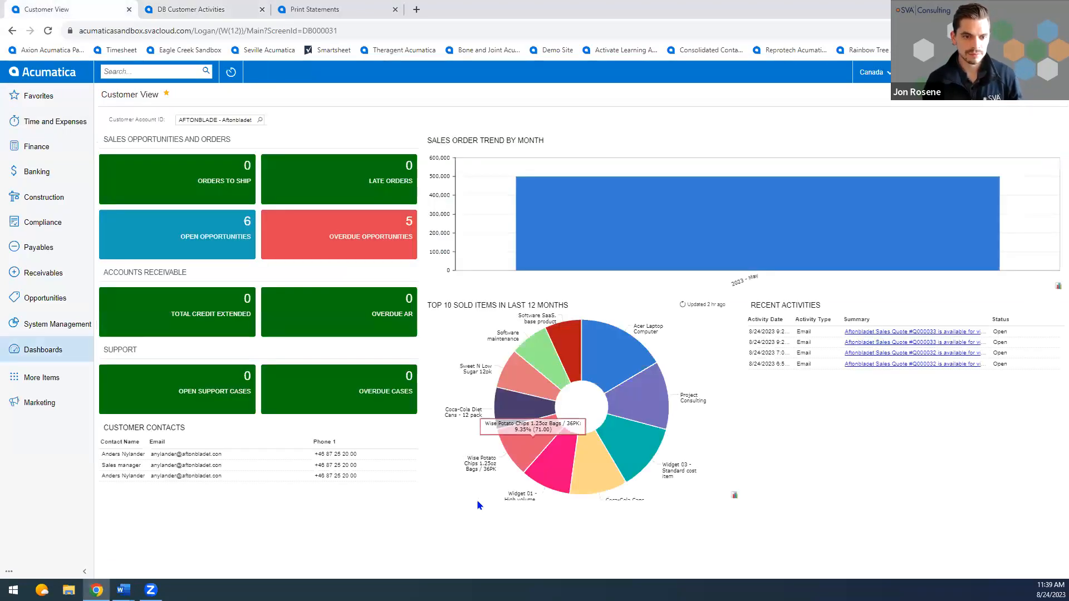